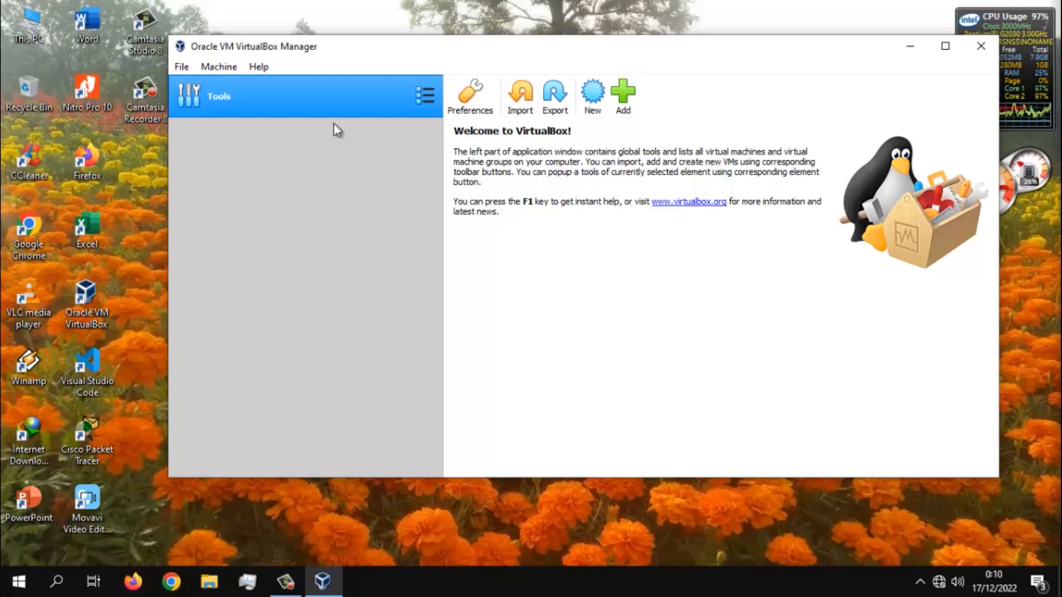
- Start a new virtual machine named mikrotik with type Other and version Other/Unknown
left_click(594, 95)
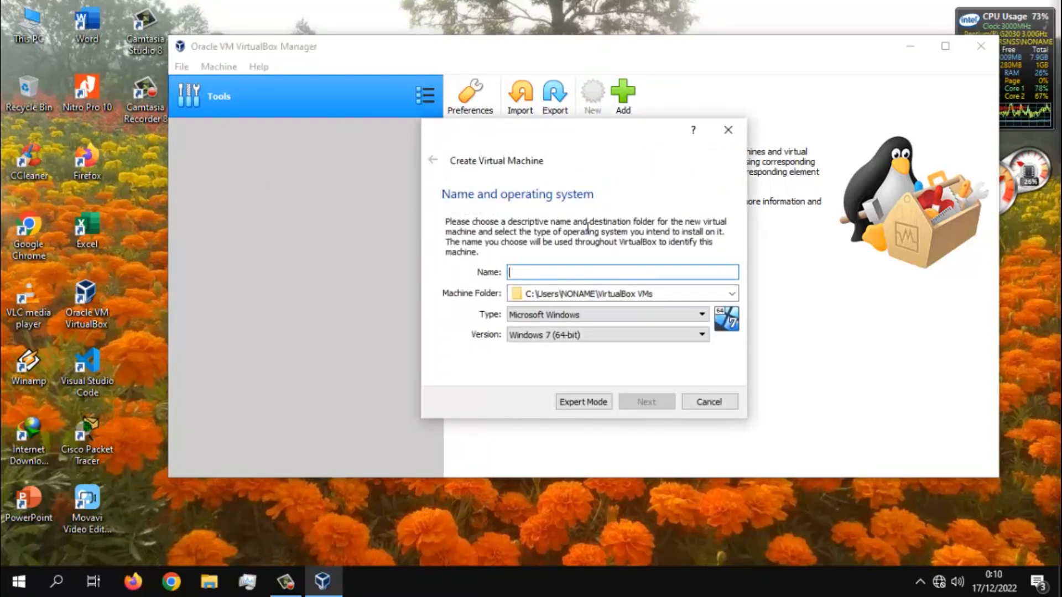
type("mikrotik")
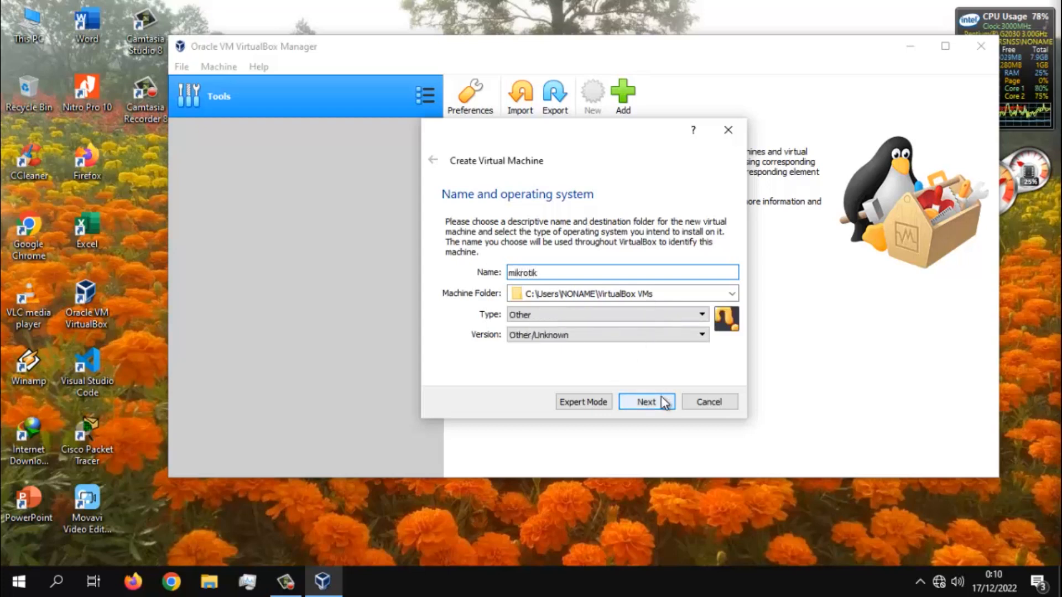
double_click(548, 275)
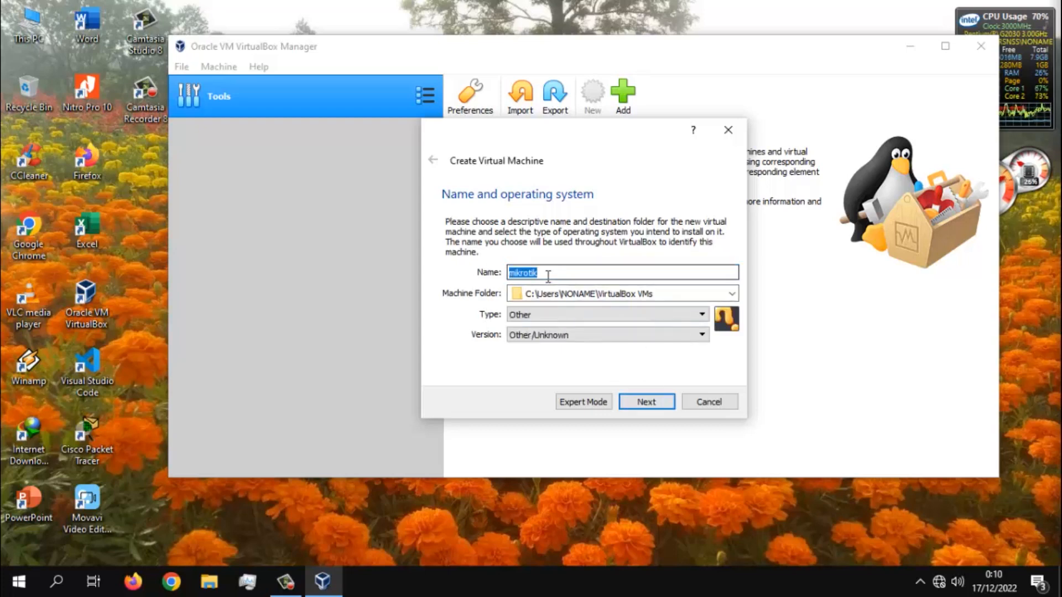
left_click(642, 406)
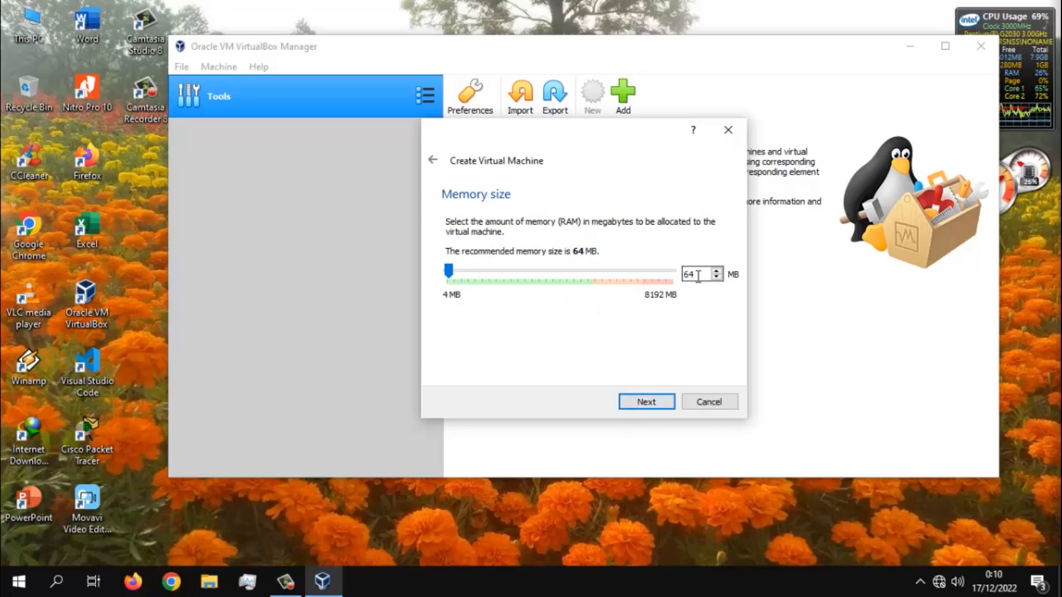
- Set the new machine's memory size to 256 MB
key("BackSpace")
type("256")
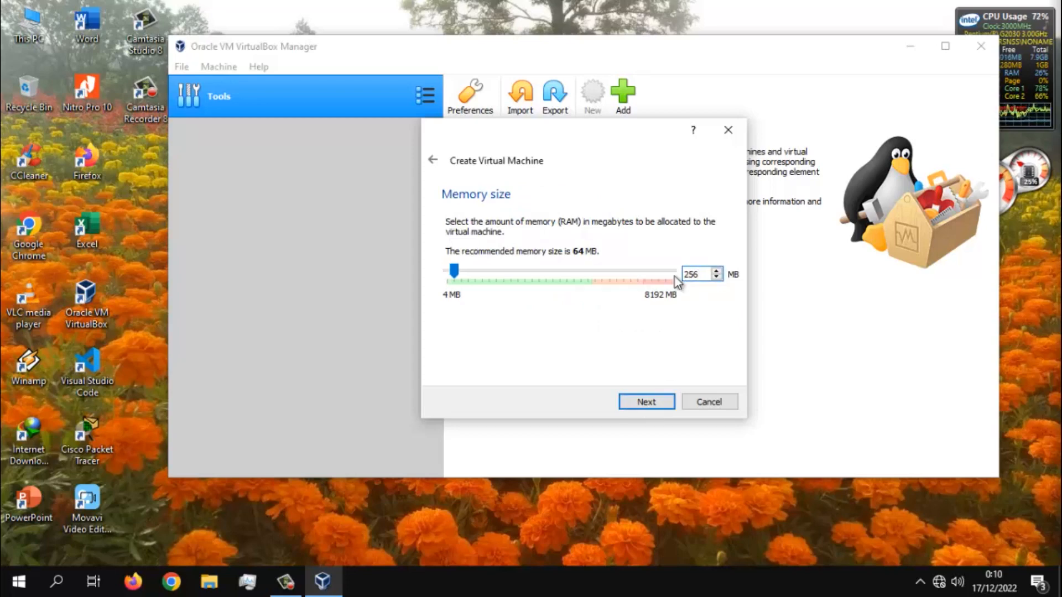
left_click(650, 409)
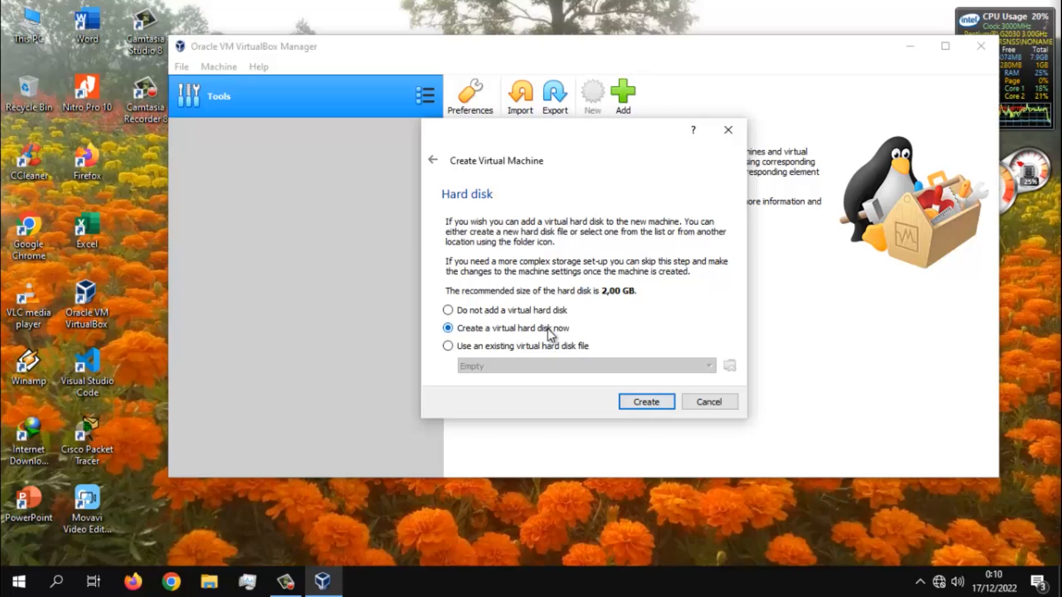
- Create a dynamically allocated 2,00 GB VDI hard disk for the machine, keeping mikrotik.vdi as its file name
left_click(646, 402)
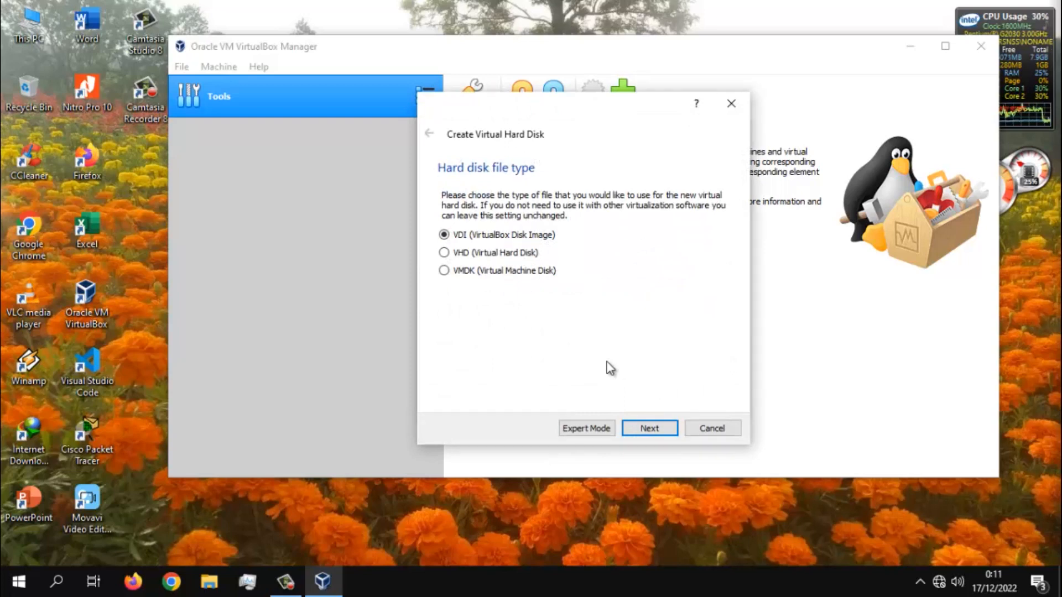
left_click(658, 430)
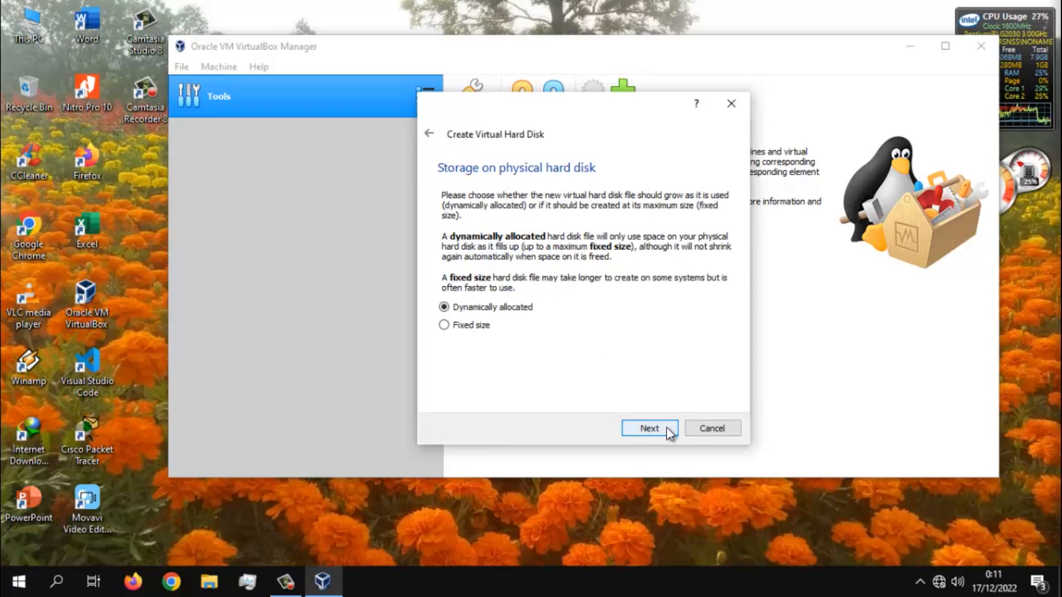
left_click(666, 427)
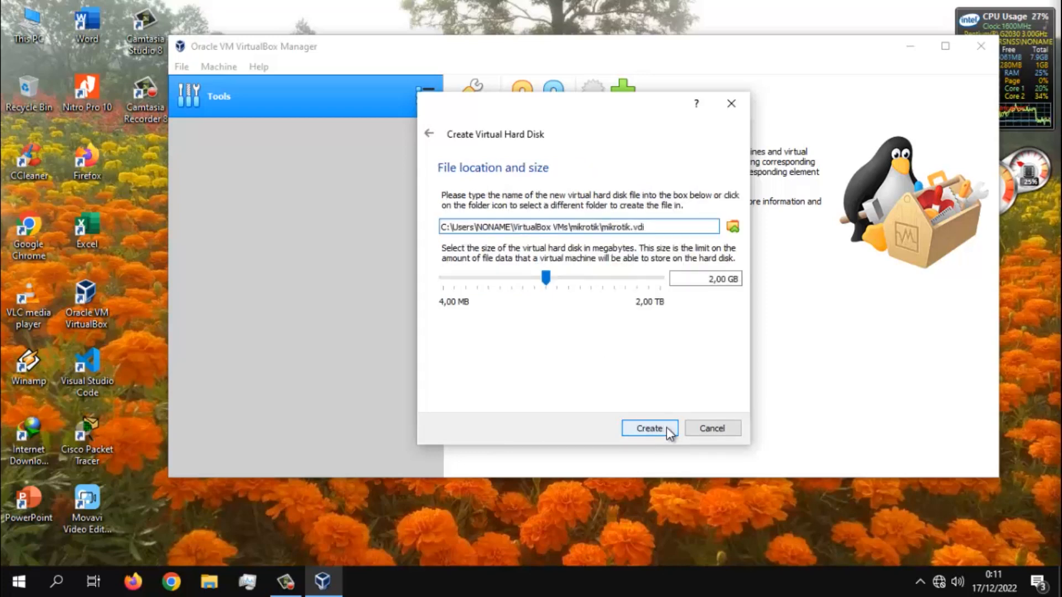
left_click(666, 427)
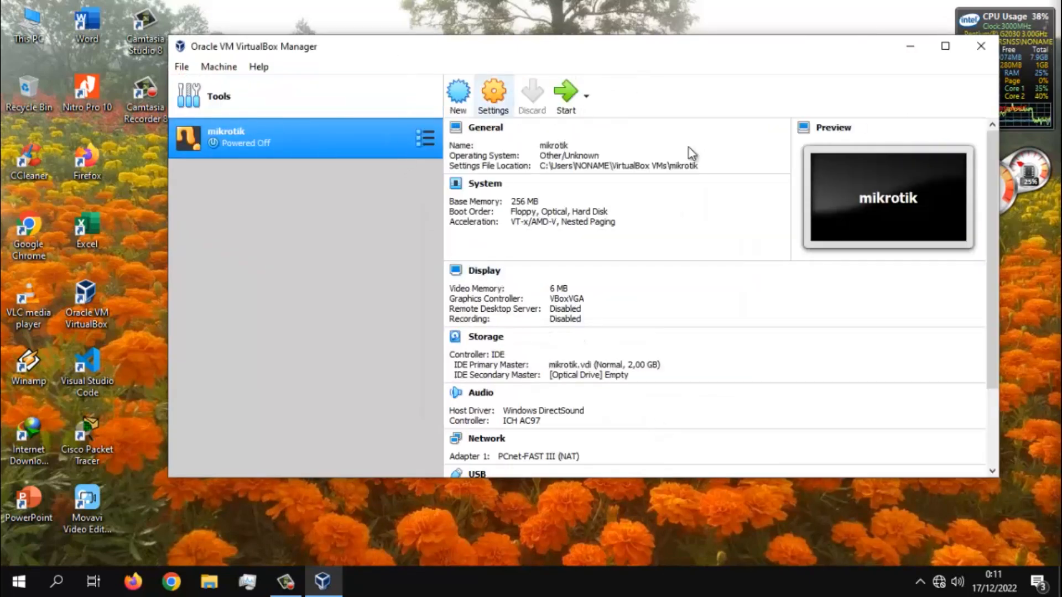
- Set the mikrotik machine's network Adapter 1 to Bridged Adapter with promiscuous mode Allow All
left_click_drag(648, 48, 572, 41)
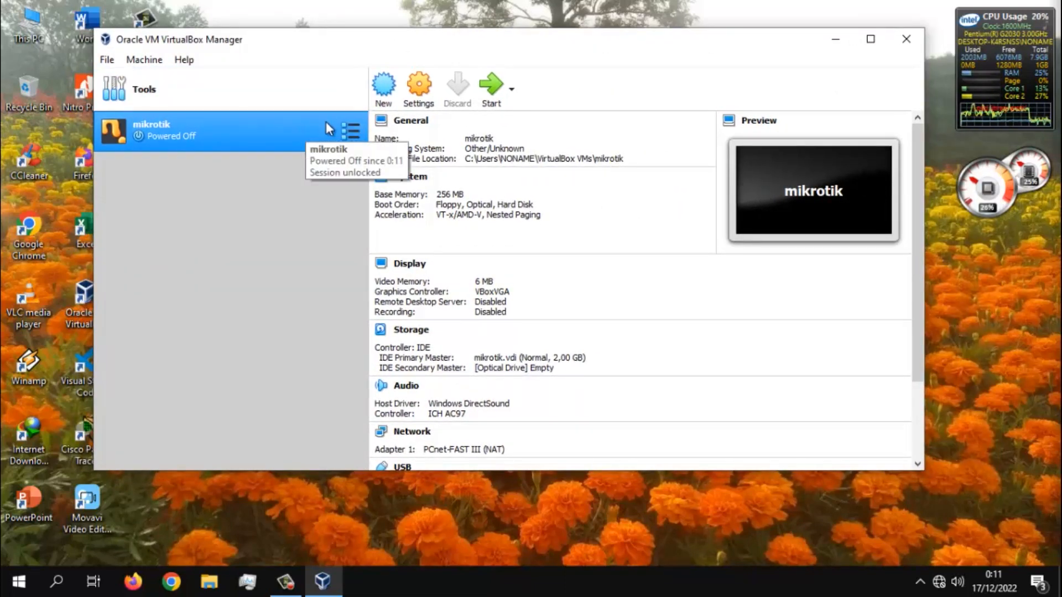
left_click(430, 100)
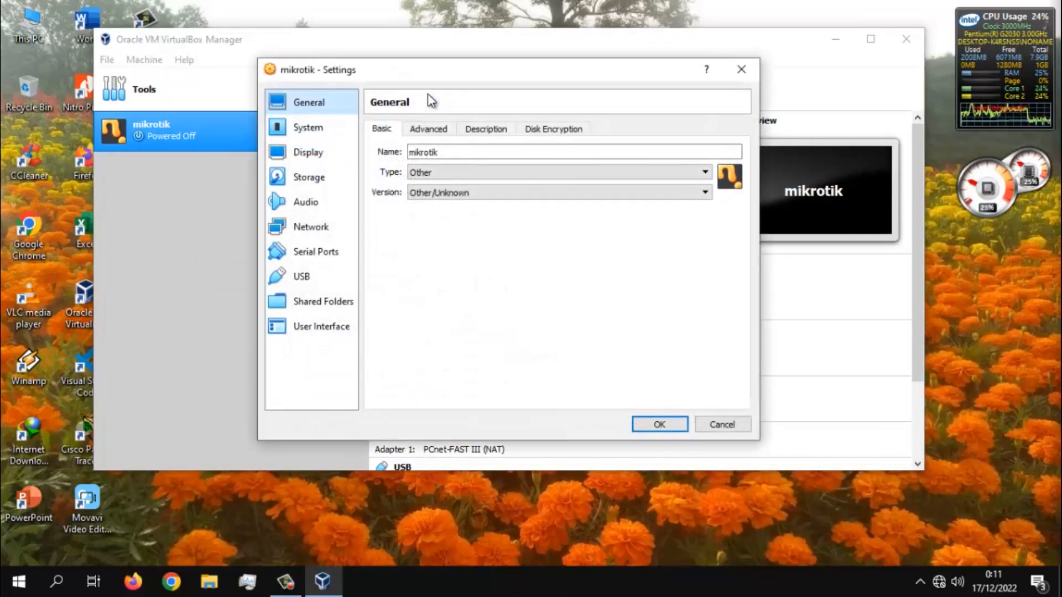
left_click(321, 230)
left_click(407, 210)
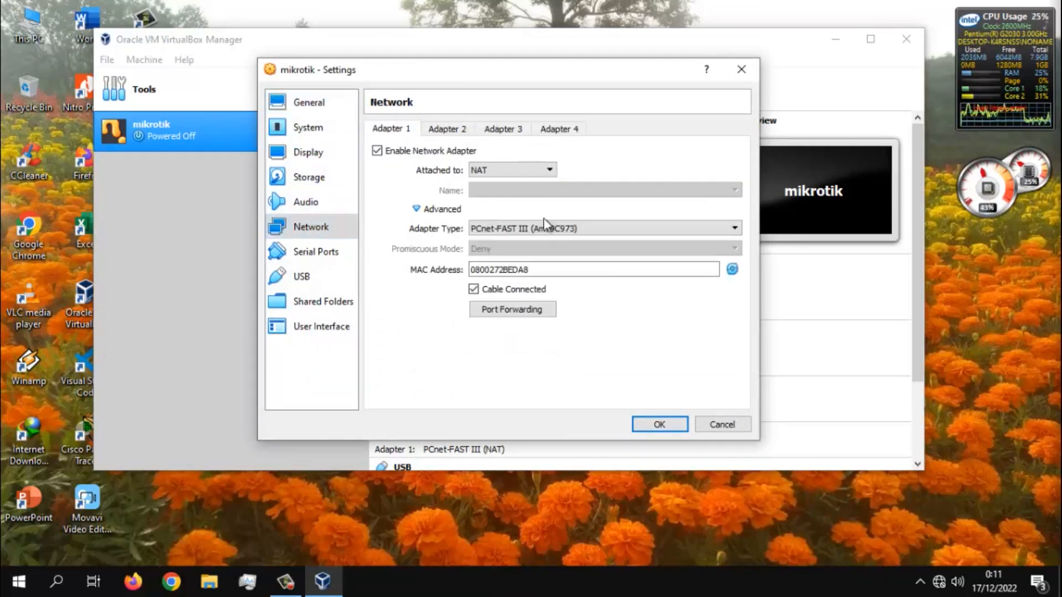
left_click(524, 173)
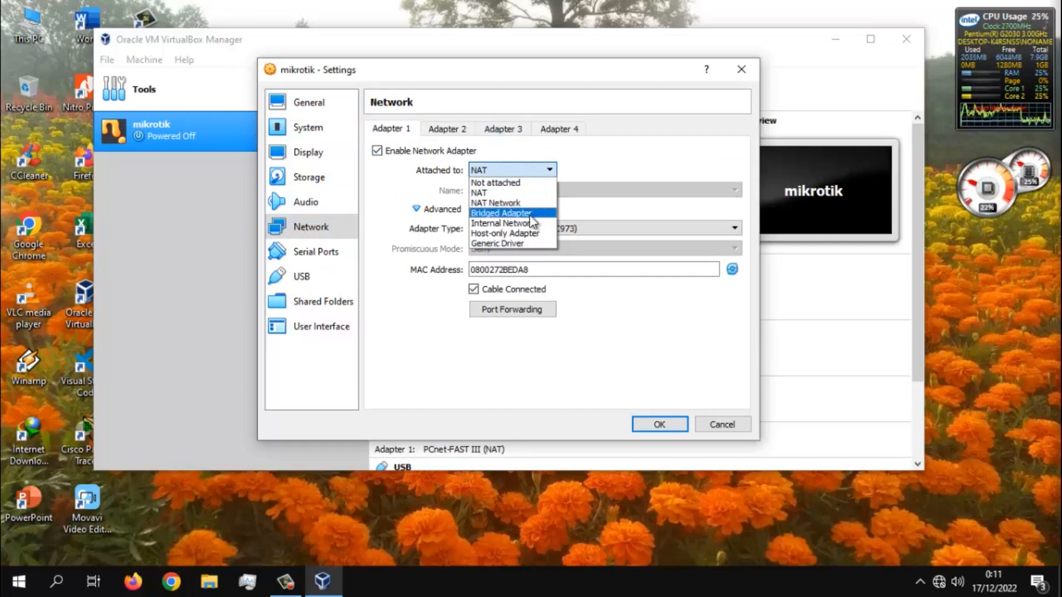
left_click(530, 215)
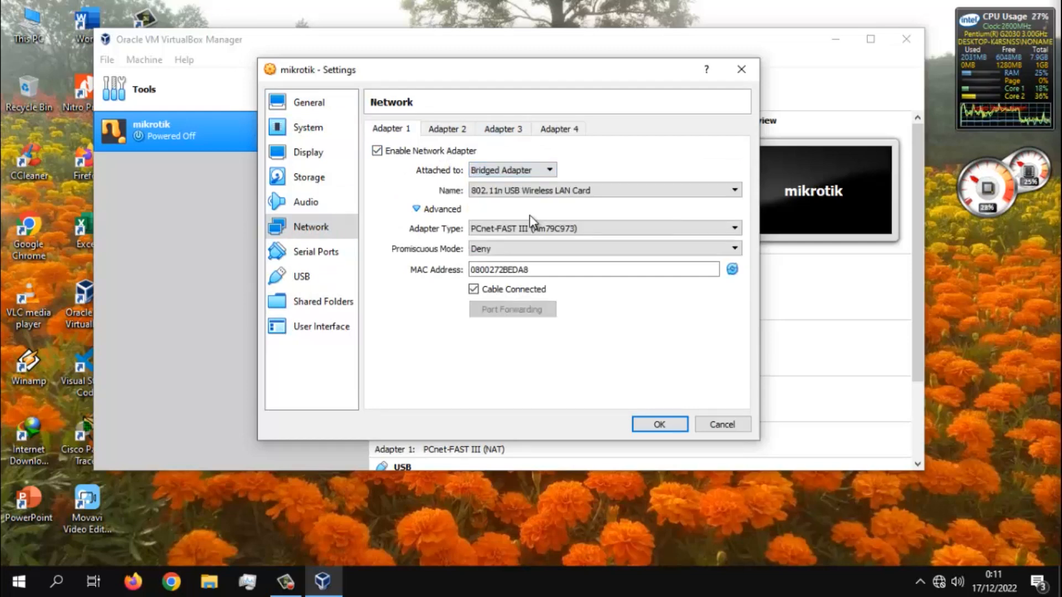
left_click(497, 247)
left_click(531, 286)
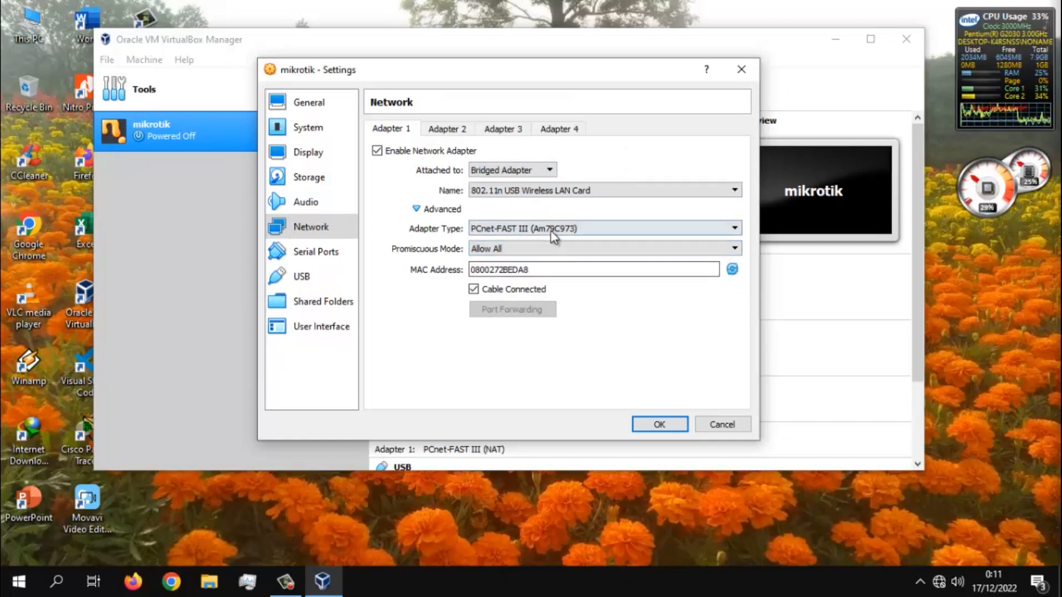
- Enable network Adapter 2 as a Host-only Adapter with promiscuous mode Allow All, and save the machine's settings
left_click(446, 130)
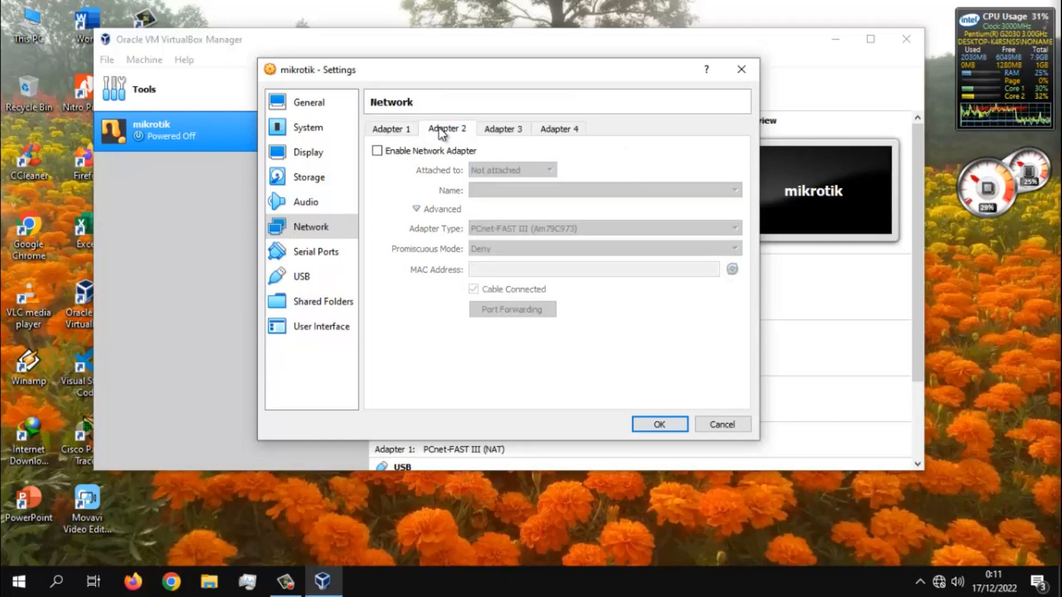
left_click(403, 128)
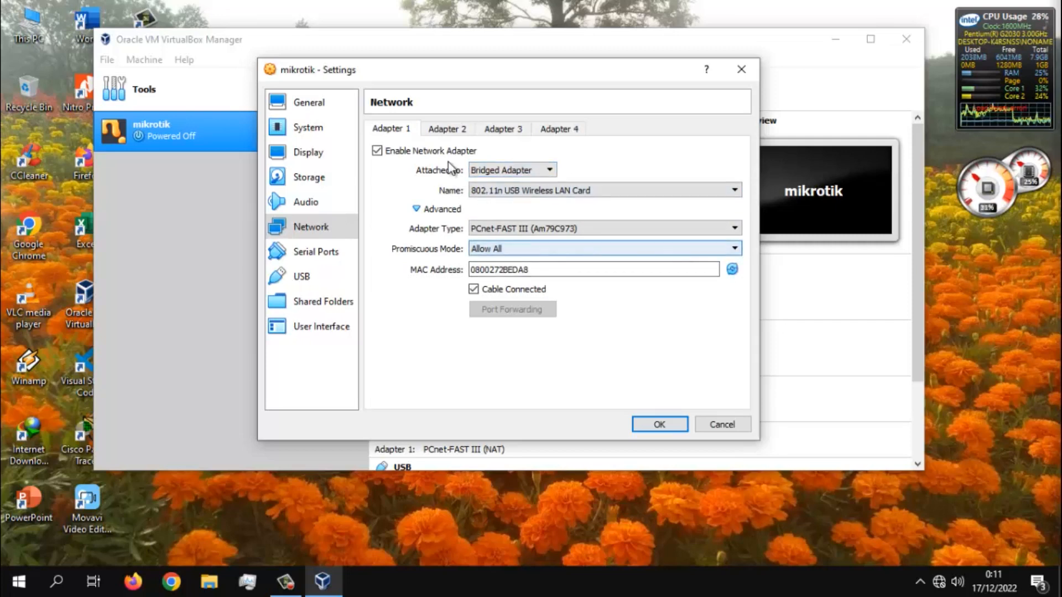
left_click(441, 130)
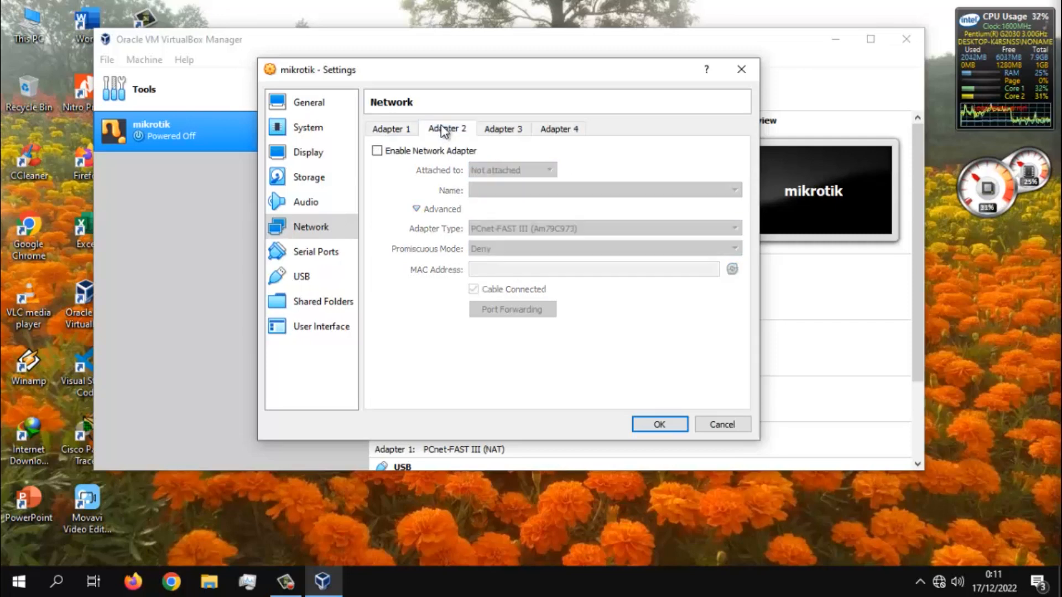
left_click(437, 151)
left_click(512, 170)
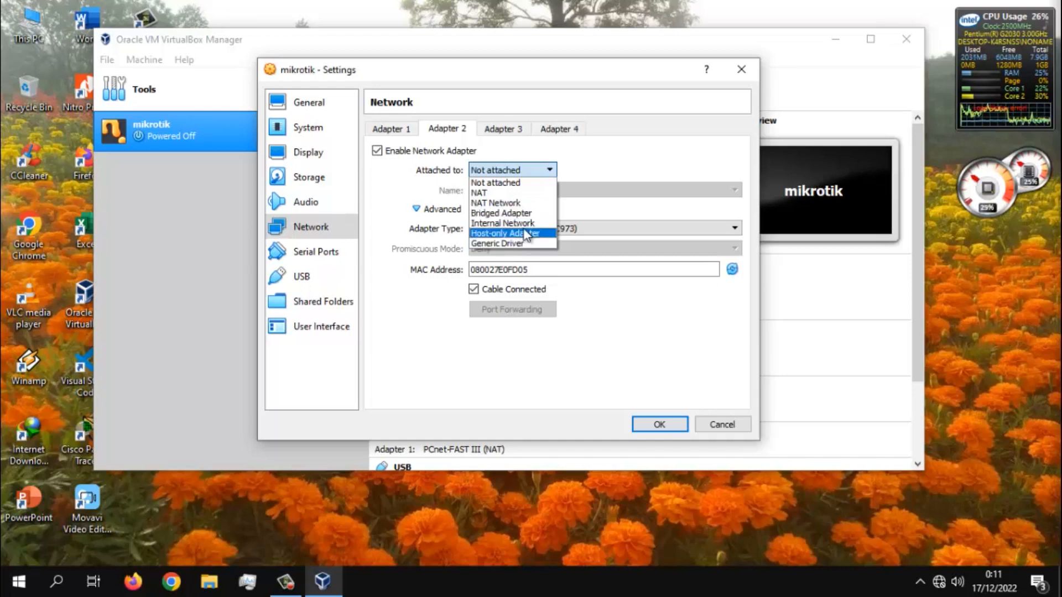
left_click(517, 233)
left_click(524, 191)
left_click(523, 189)
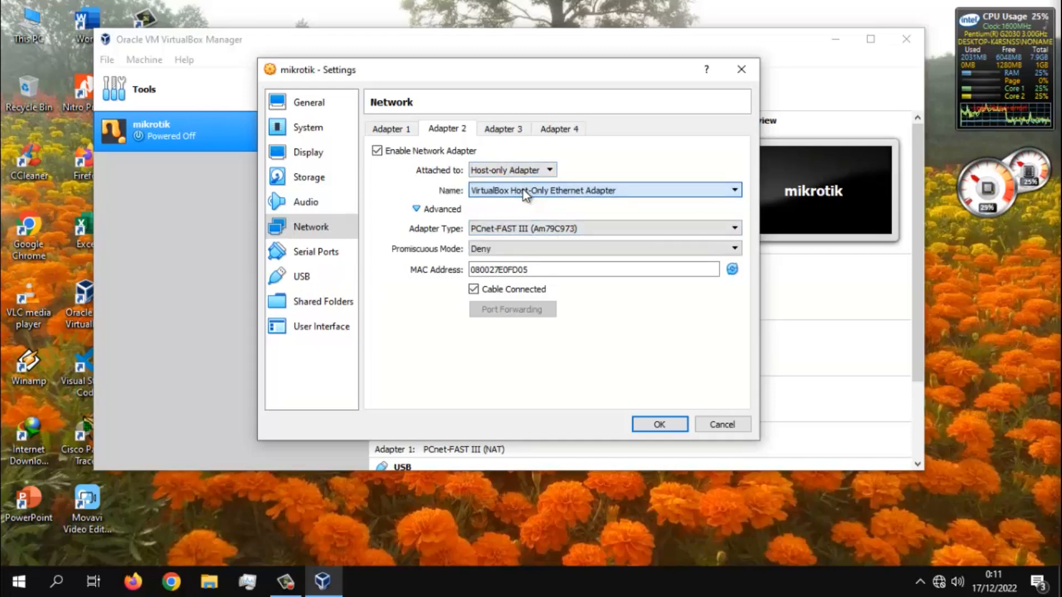
left_click(502, 248)
left_click(506, 282)
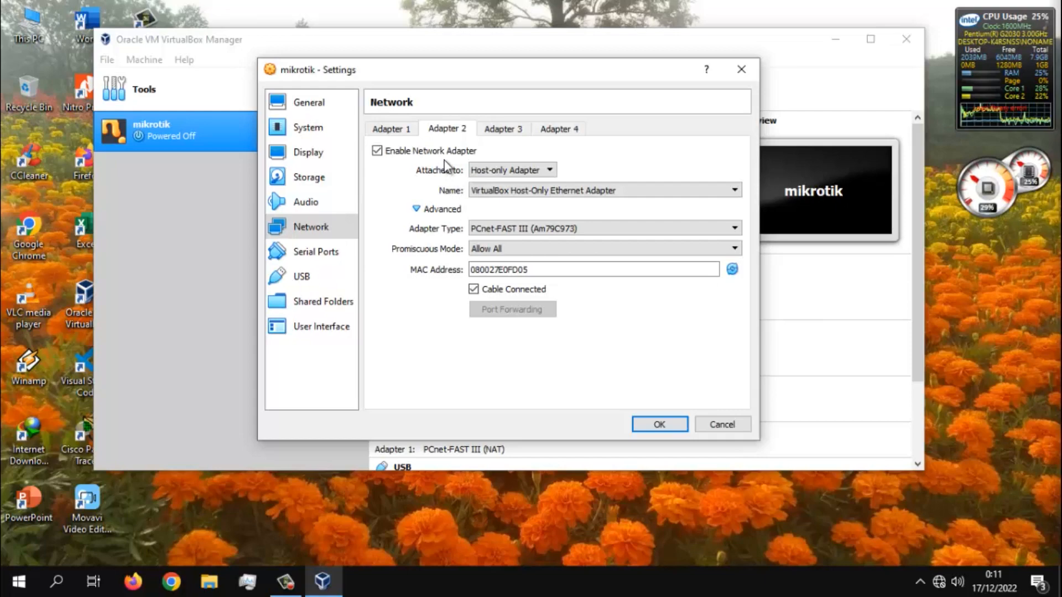
left_click(660, 425)
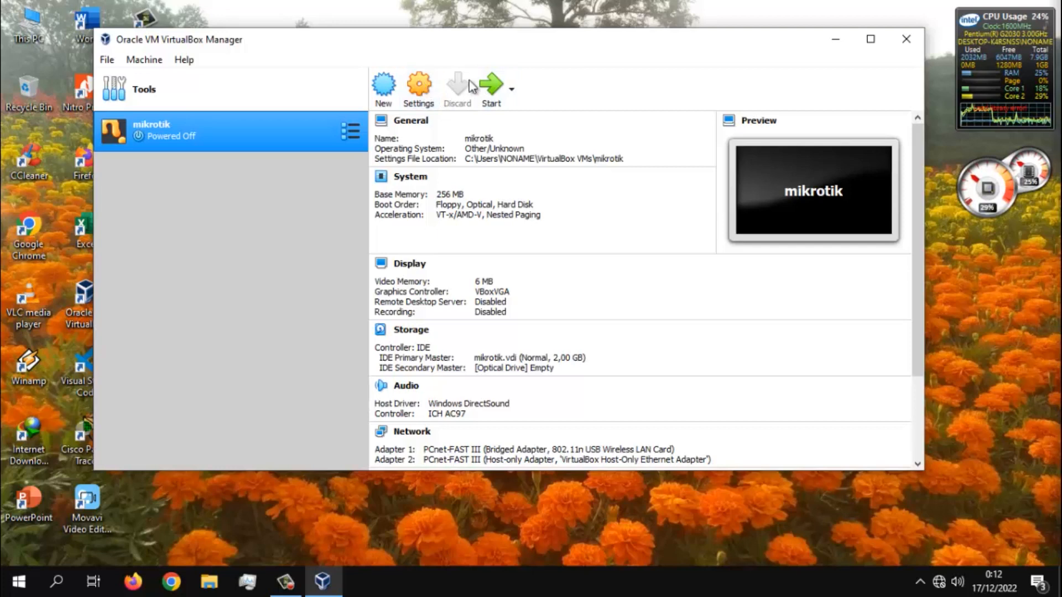
- Open the mikrotik machine's storage settings and select the empty optical drive under the IDE controller
left_click(410, 101)
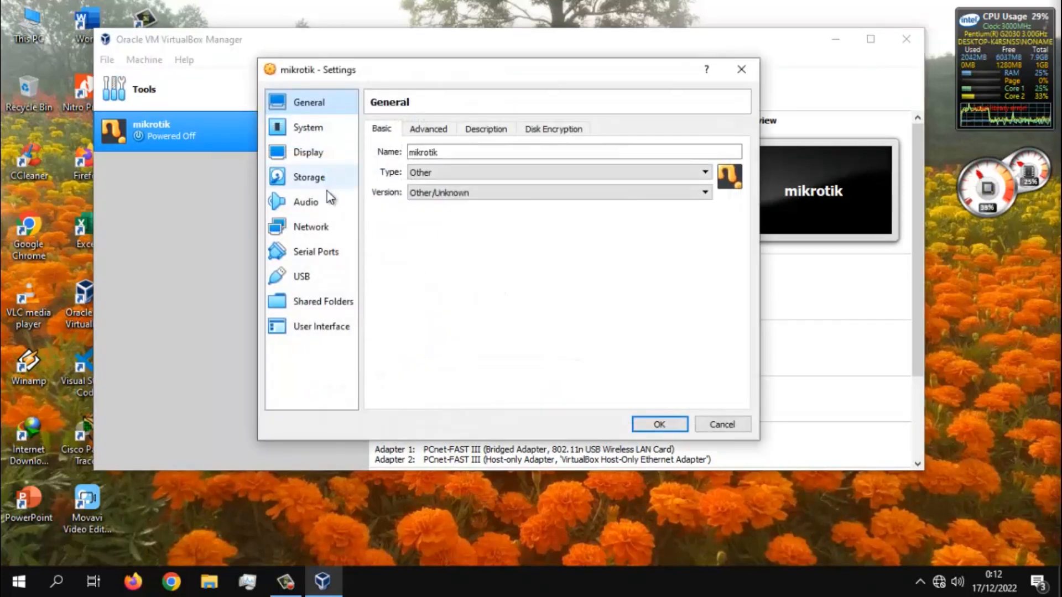
left_click(336, 186)
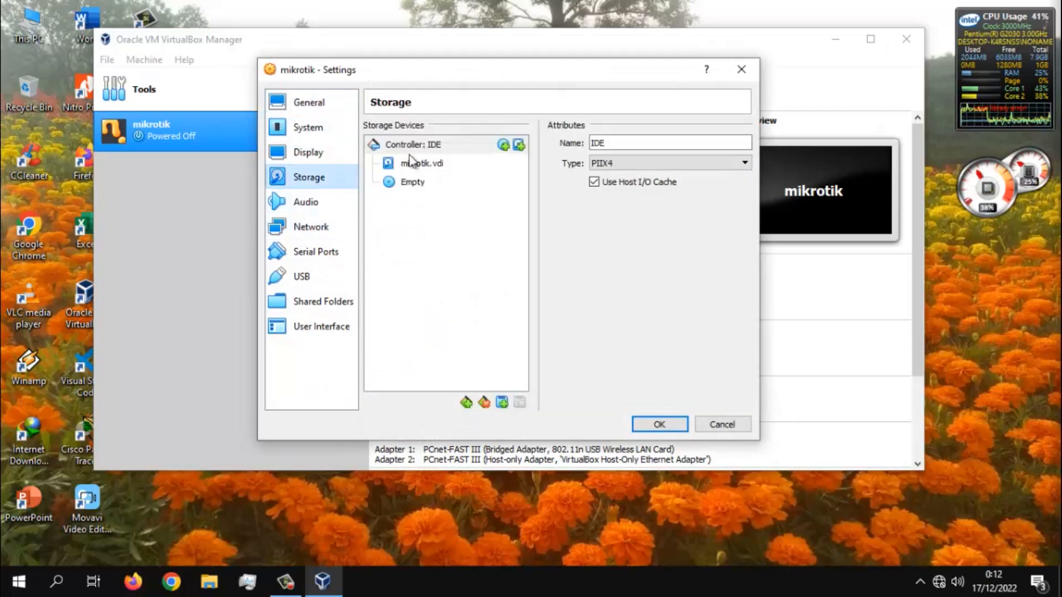
left_click(421, 187)
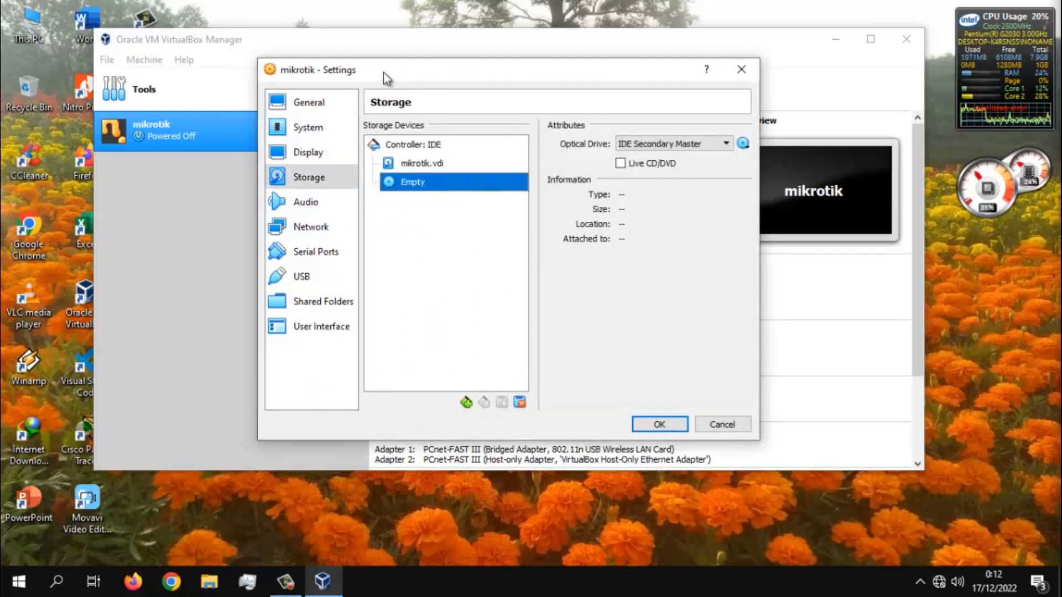
left_click(743, 144)
left_click(790, 165)
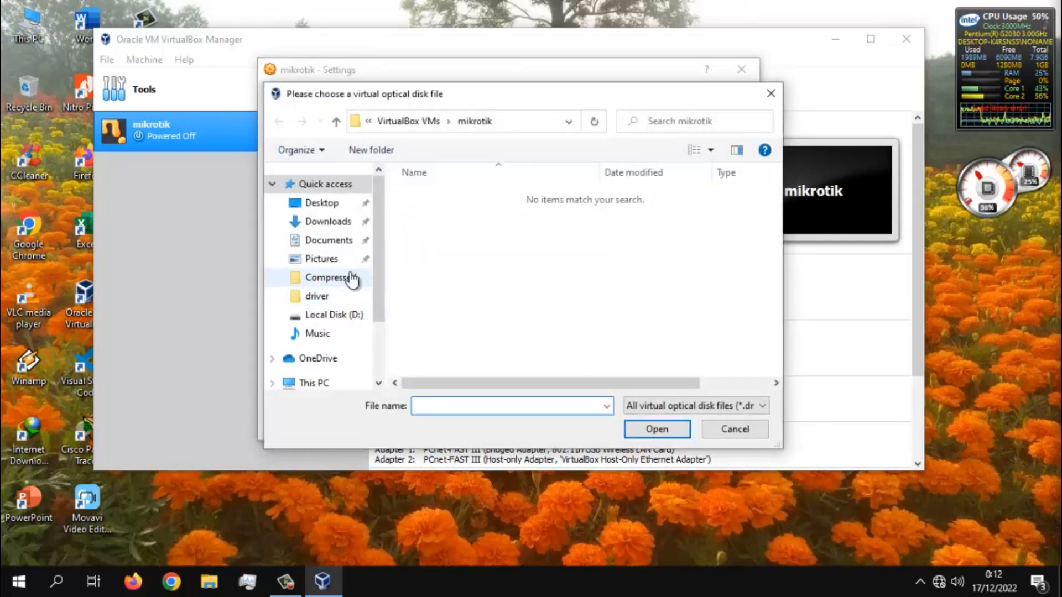
left_click(329, 224)
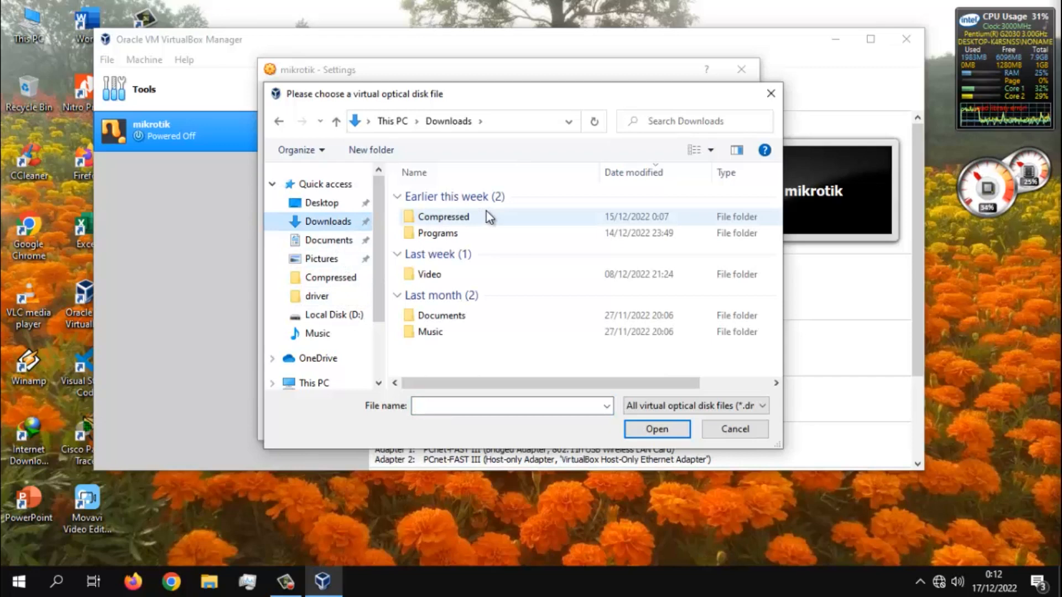
double_click(470, 218)
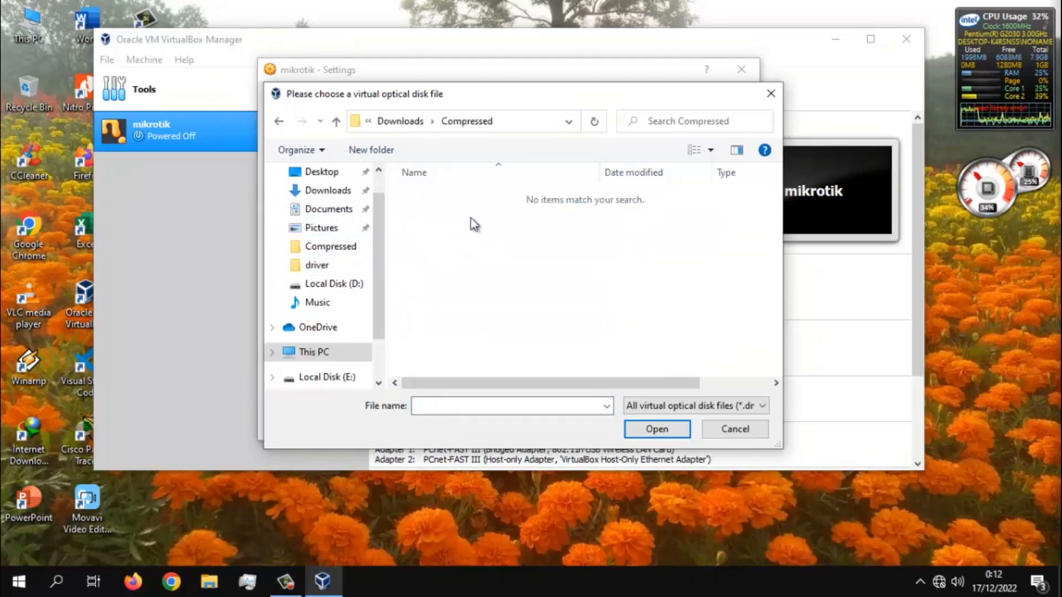
left_click(334, 357)
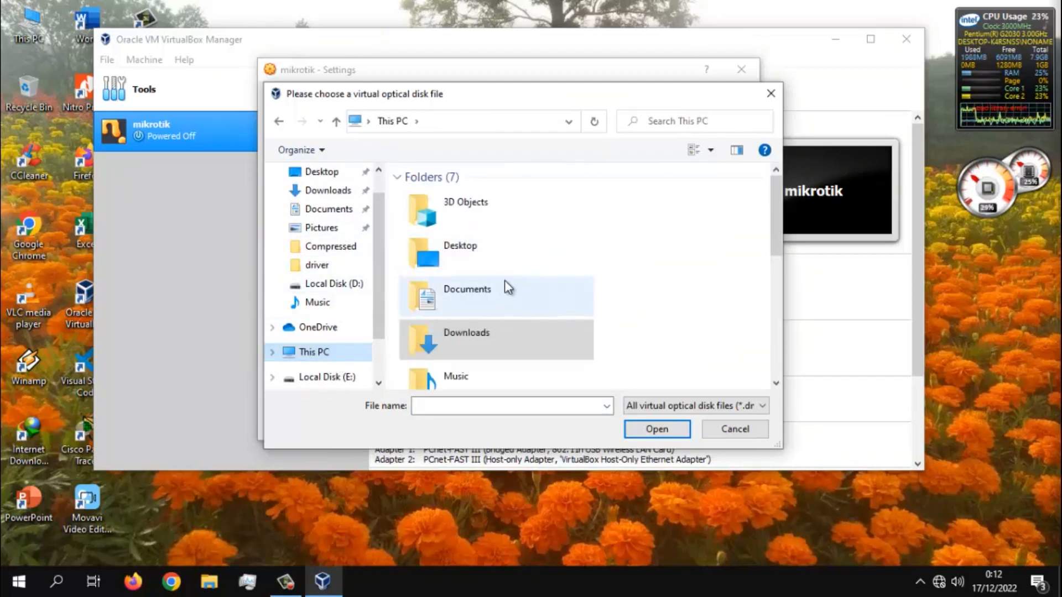
scroll(505, 285, "down", 5)
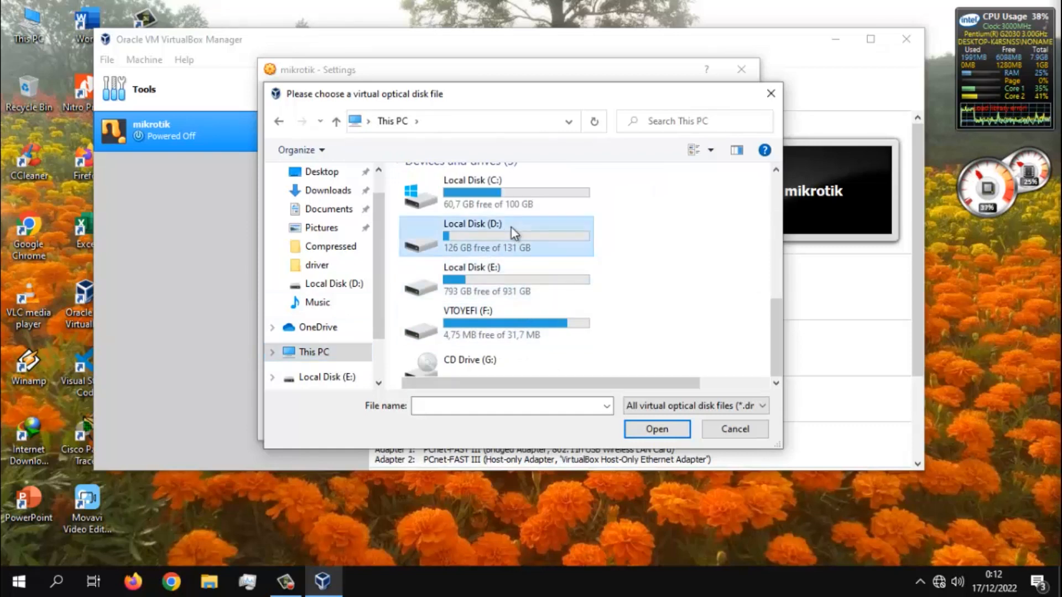
double_click(511, 228)
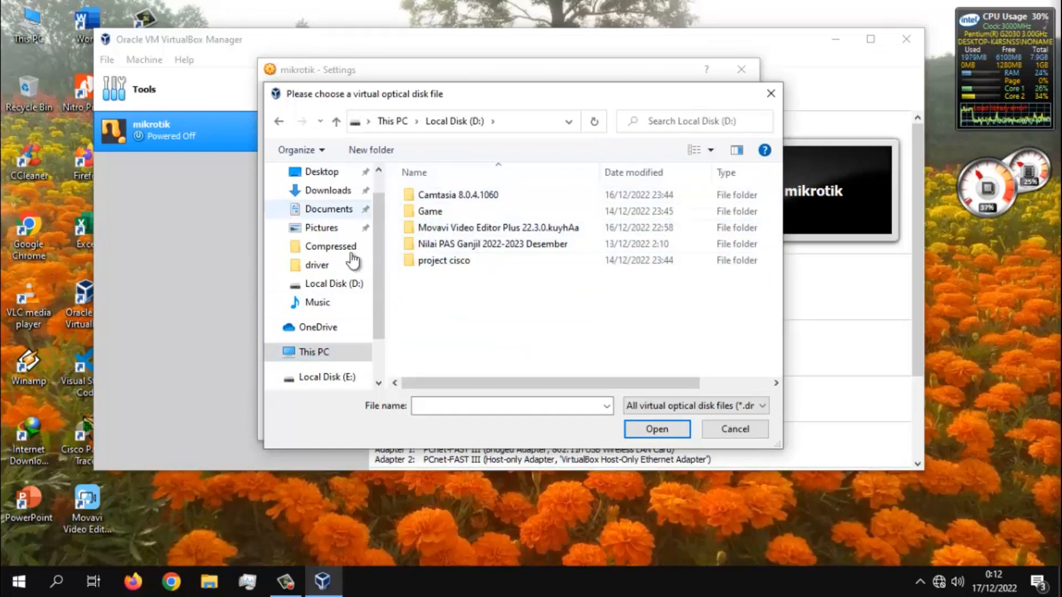
left_click(342, 286)
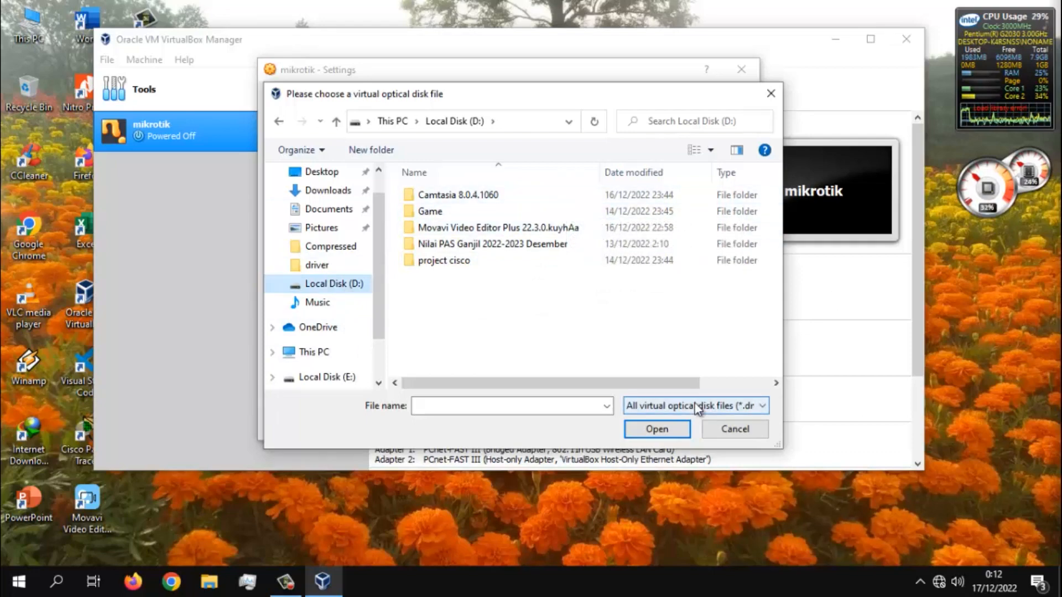
left_click(741, 431)
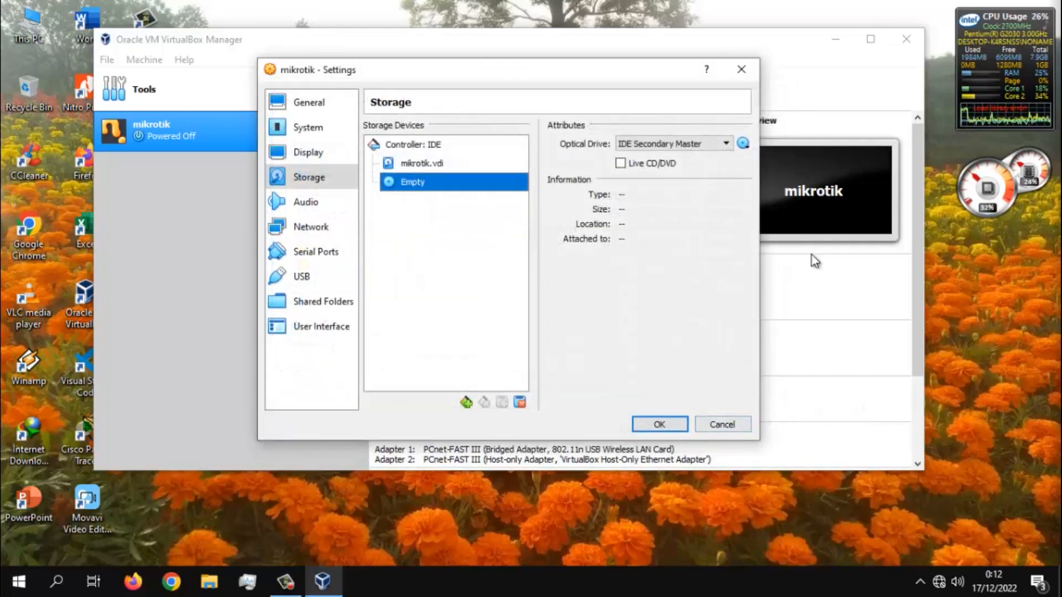
- Switch to File Explorer and extract the Mikrotik Level 6 archive on Local Disk (D:) into its own folder
left_click(209, 581)
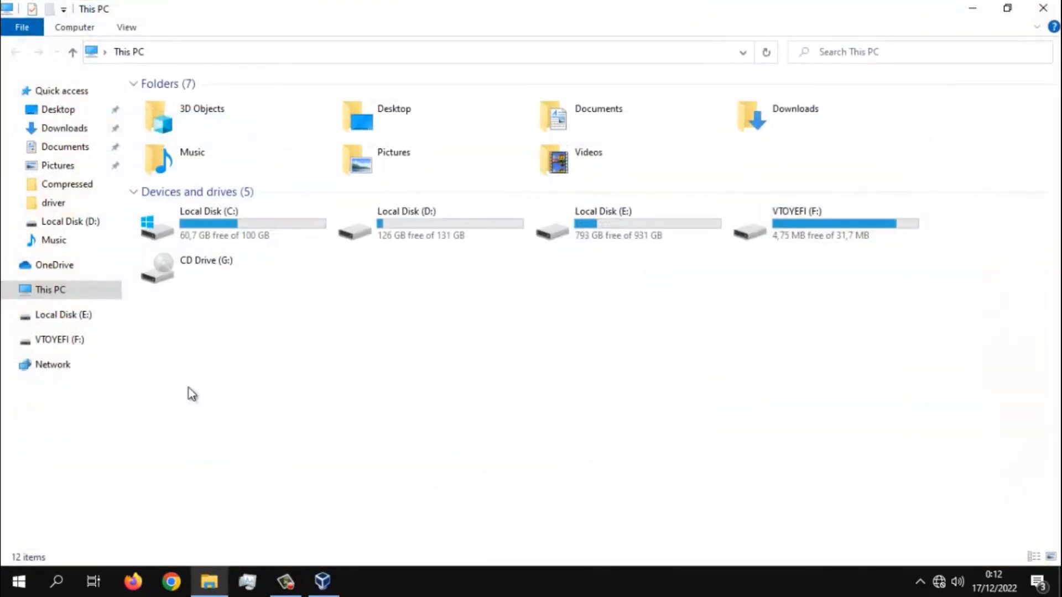
double_click(433, 236)
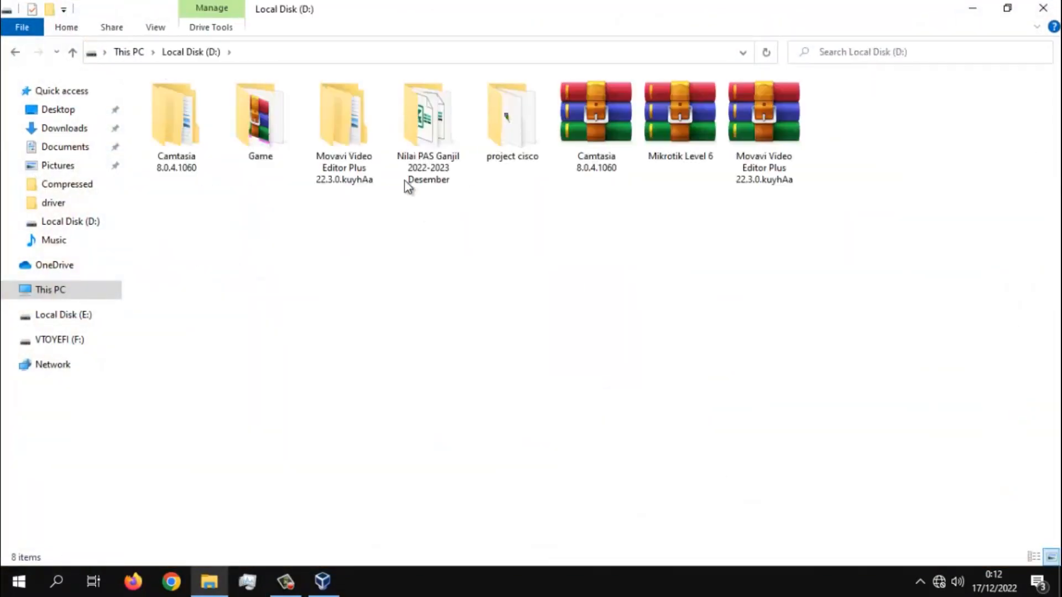
right_click(693, 128)
left_click(773, 209)
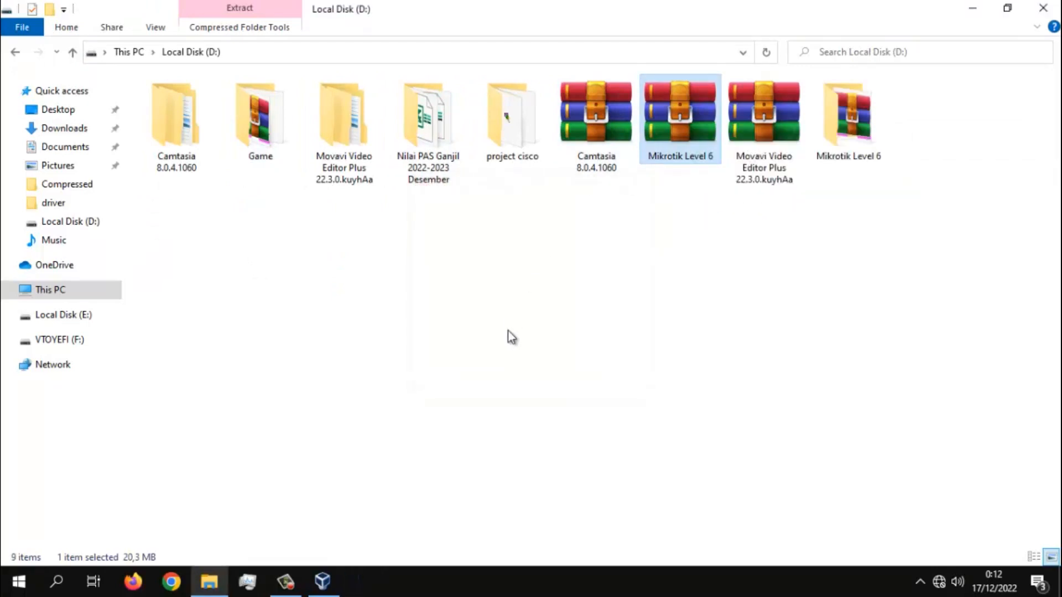
- Extract the Mikrotik_5.20_Full Level6 archive inside the Mikrotik Level 6 folder, open the extracted folder, and return to VirtualBox
double_click(877, 128)
left_click(360, 103)
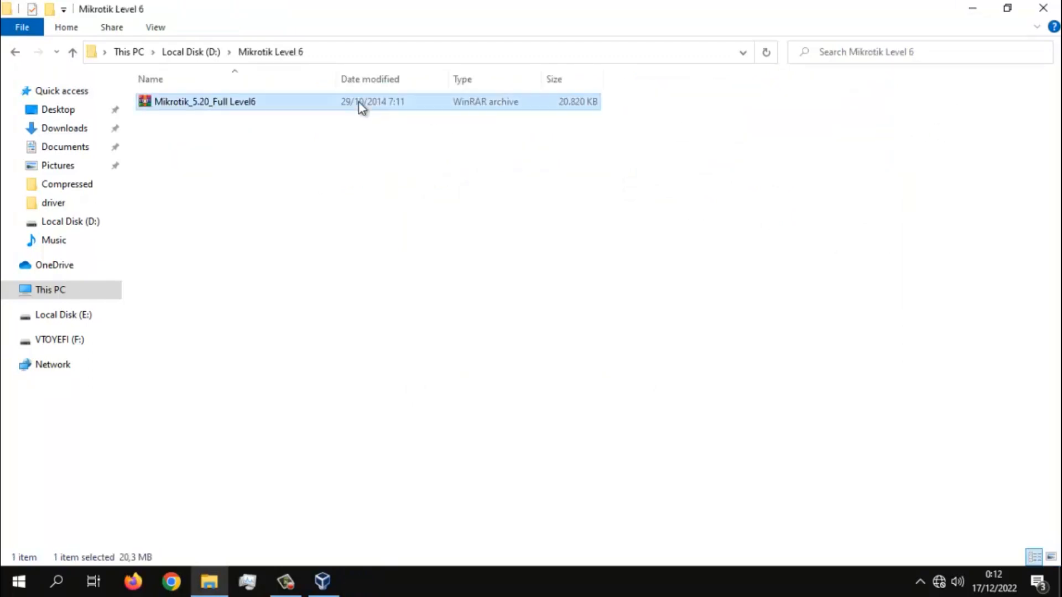
right_click(358, 102)
left_click(486, 185)
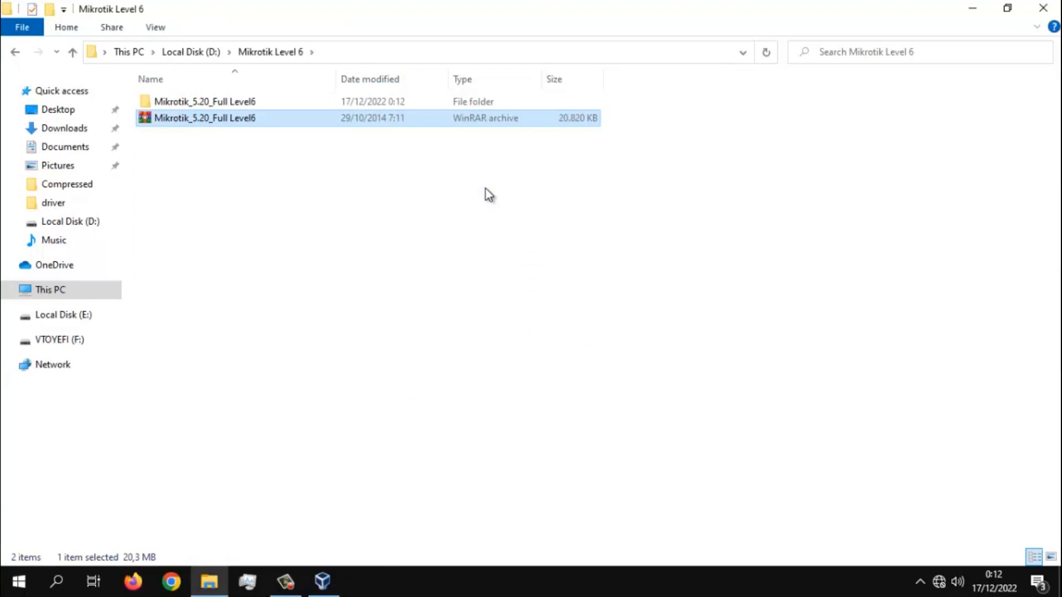
double_click(497, 102)
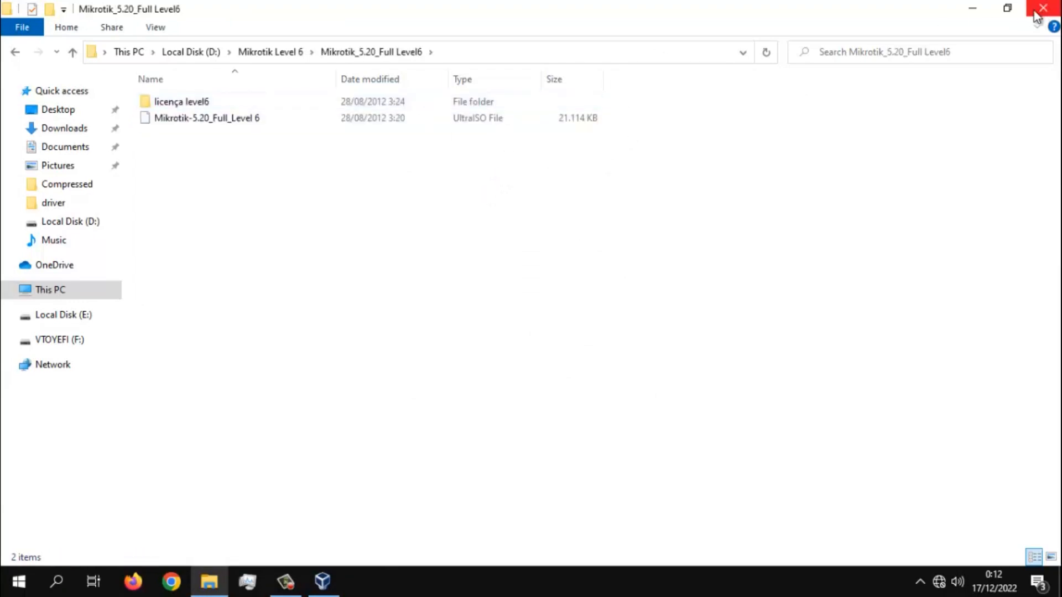
left_click(1009, 8)
left_click(575, 61)
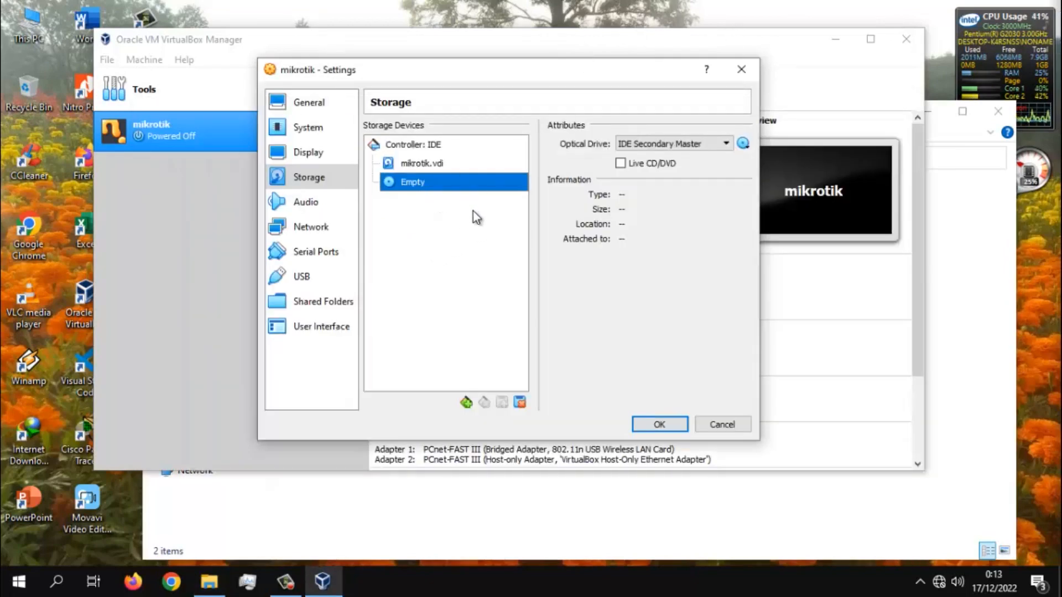
- Attach the Mikrotik-5.20_Full_Level 6 disk image from the extracted folder on D: to the optical drive, and save the settings
left_click(744, 145)
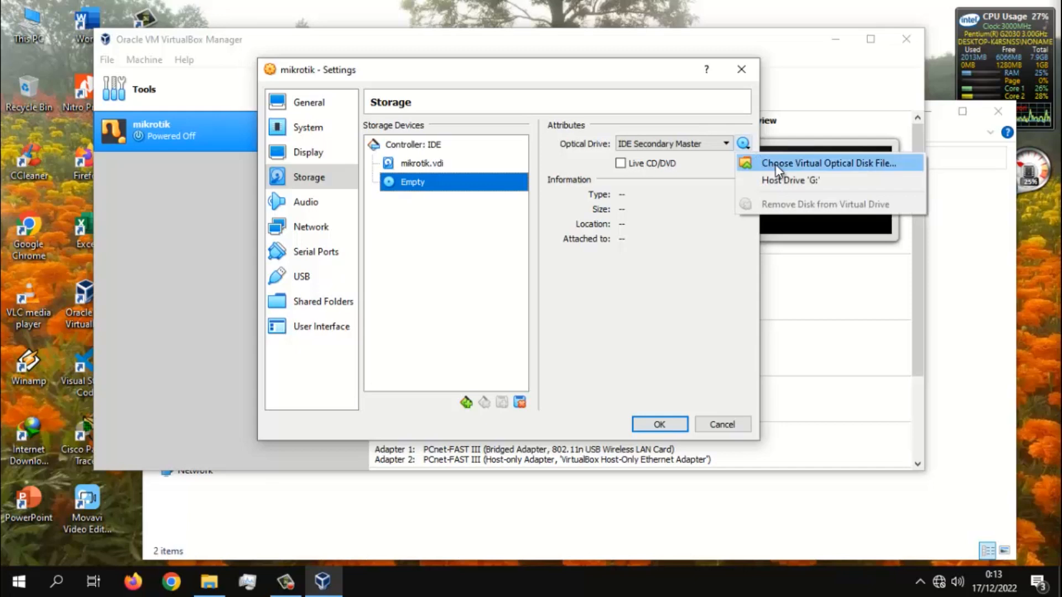
left_click(841, 164)
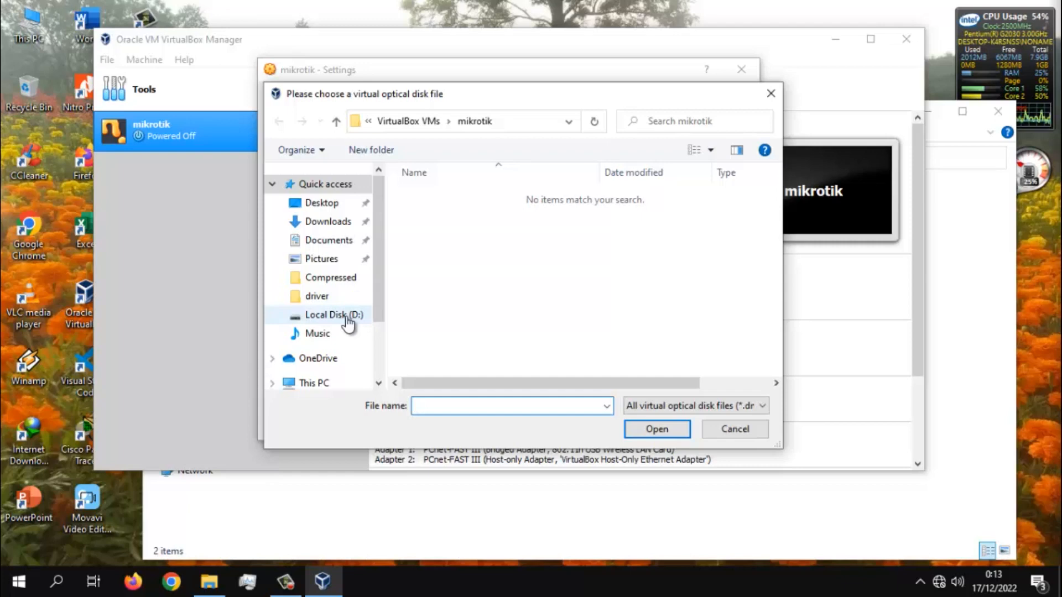
left_click(346, 319)
left_click(462, 227)
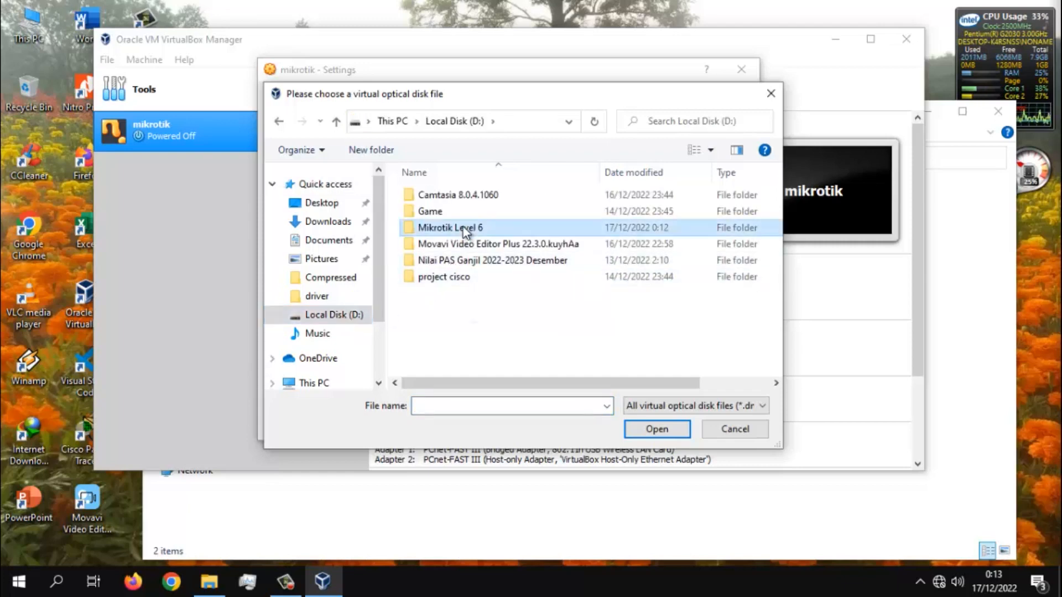
double_click(463, 227)
double_click(478, 195)
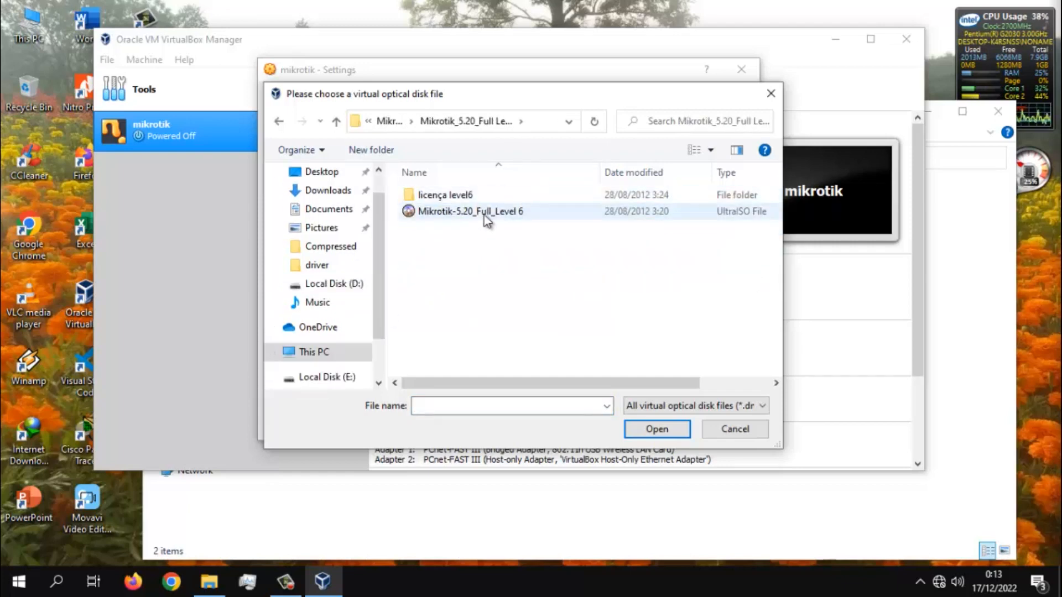
left_click(484, 215)
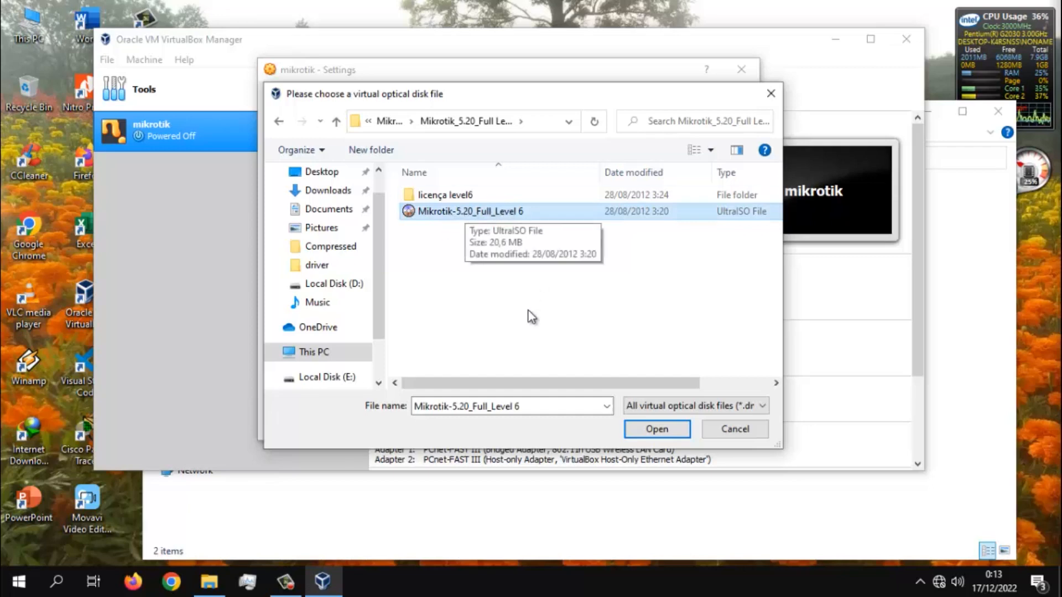
left_click(674, 422)
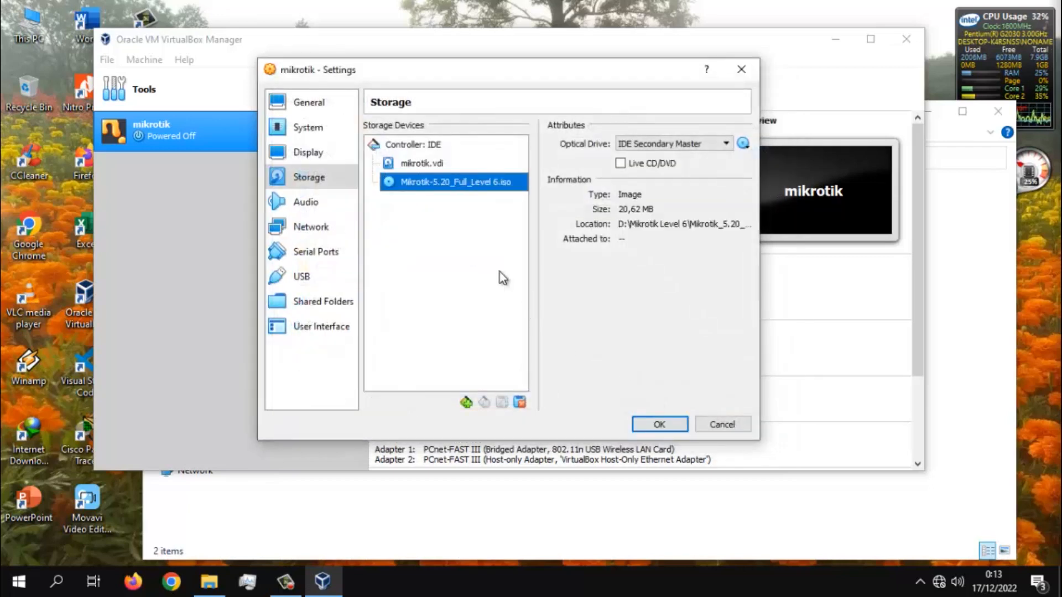
left_click(659, 424)
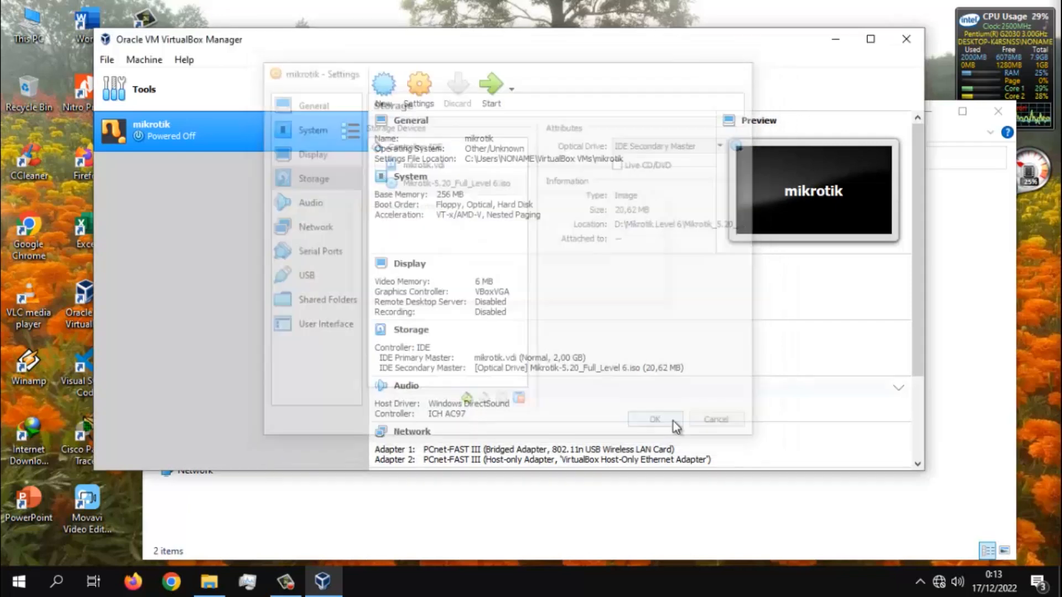
- Check the optical drive's attached image in the mikrotik machine's storage settings and close the settings
left_click(425, 88)
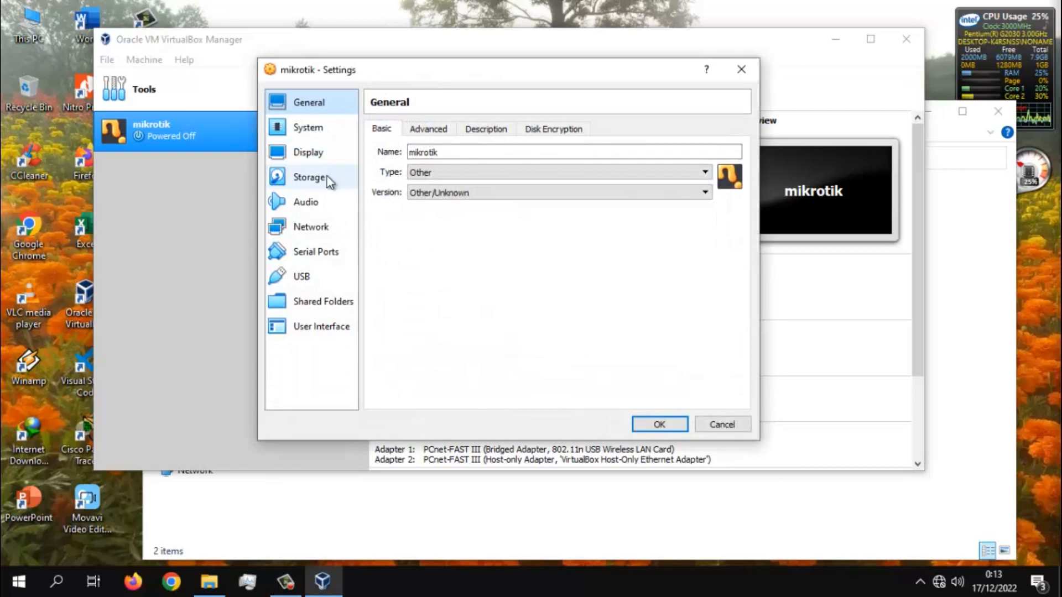
left_click(327, 177)
left_click(467, 183)
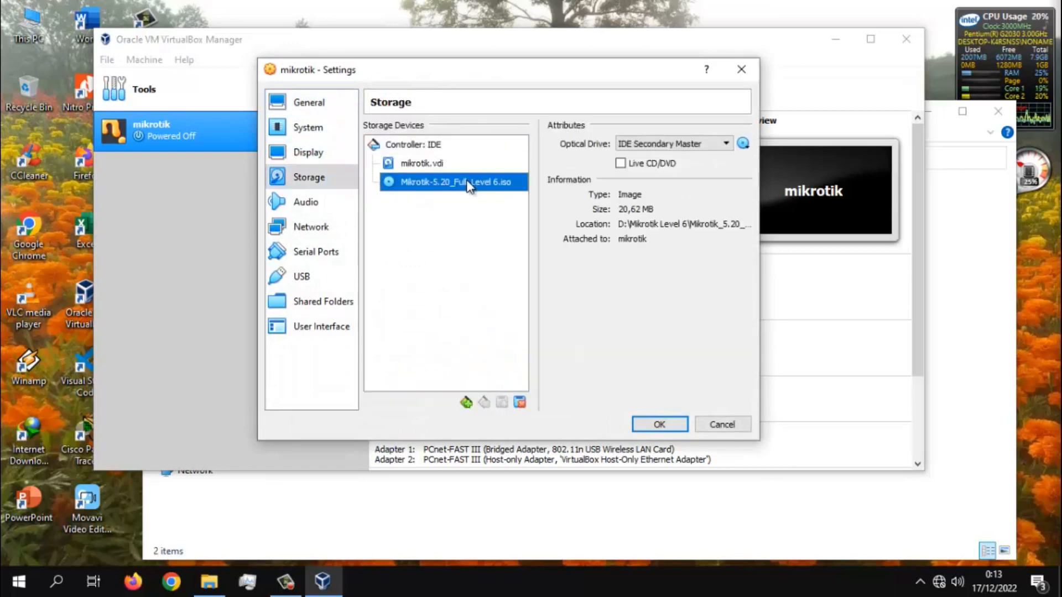
left_click(669, 425)
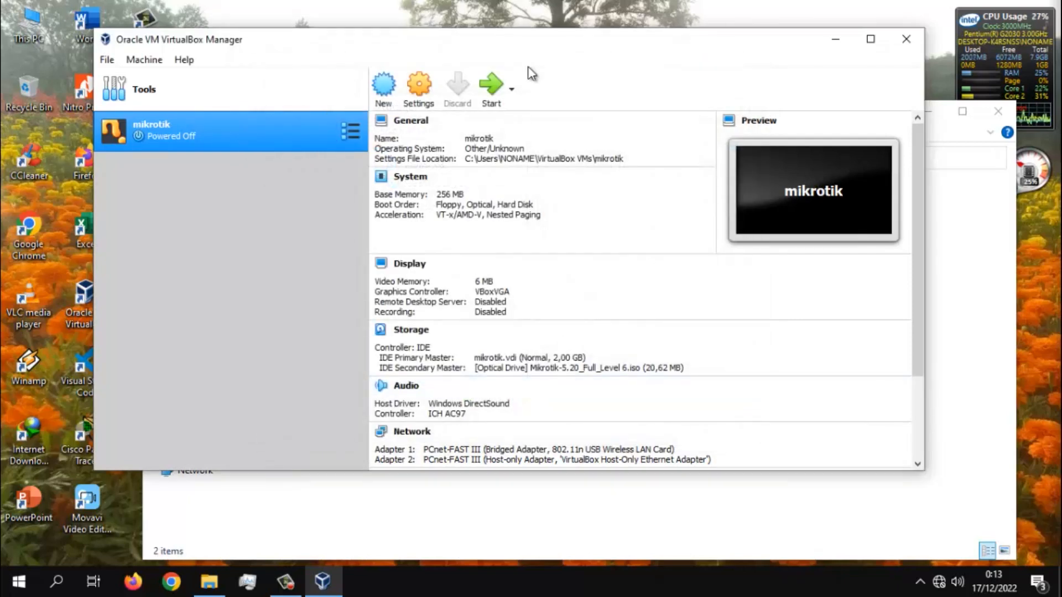
- Launch the mikrotik machine with Detachable Start and maximize its window
left_click(511, 96)
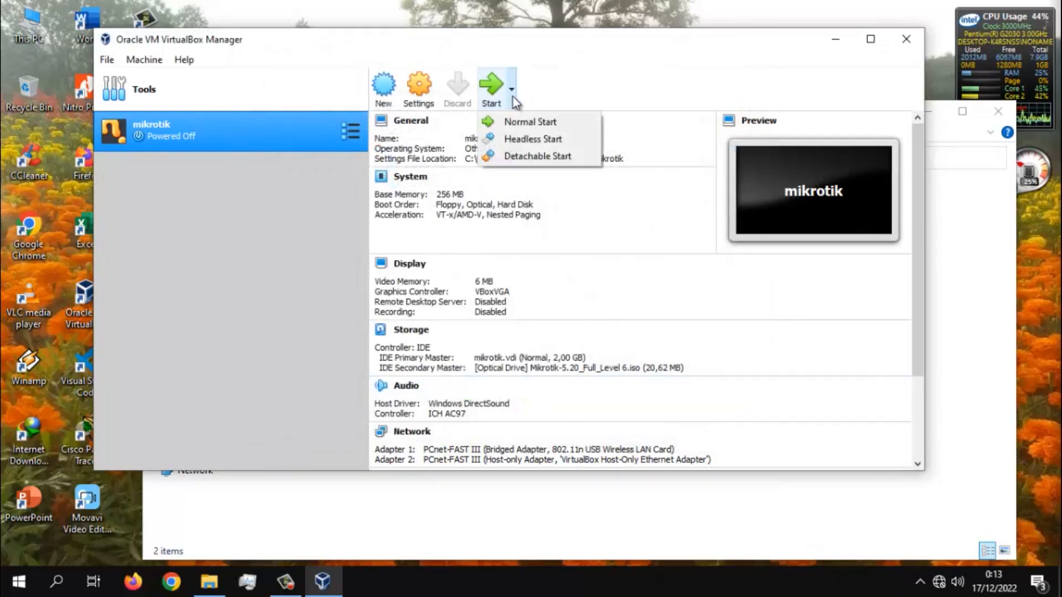
left_click(552, 155)
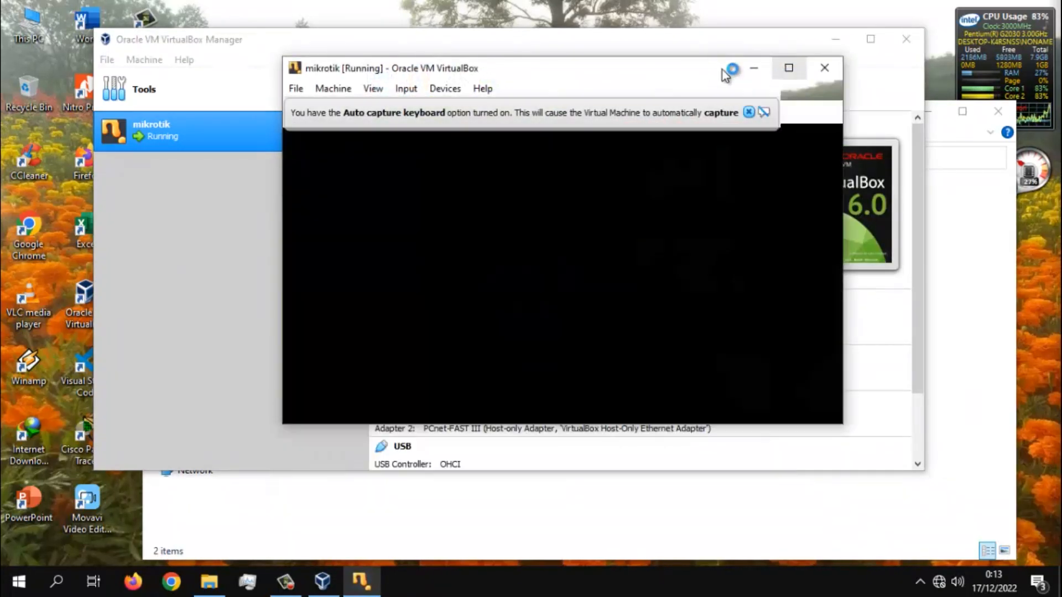
left_click(788, 68)
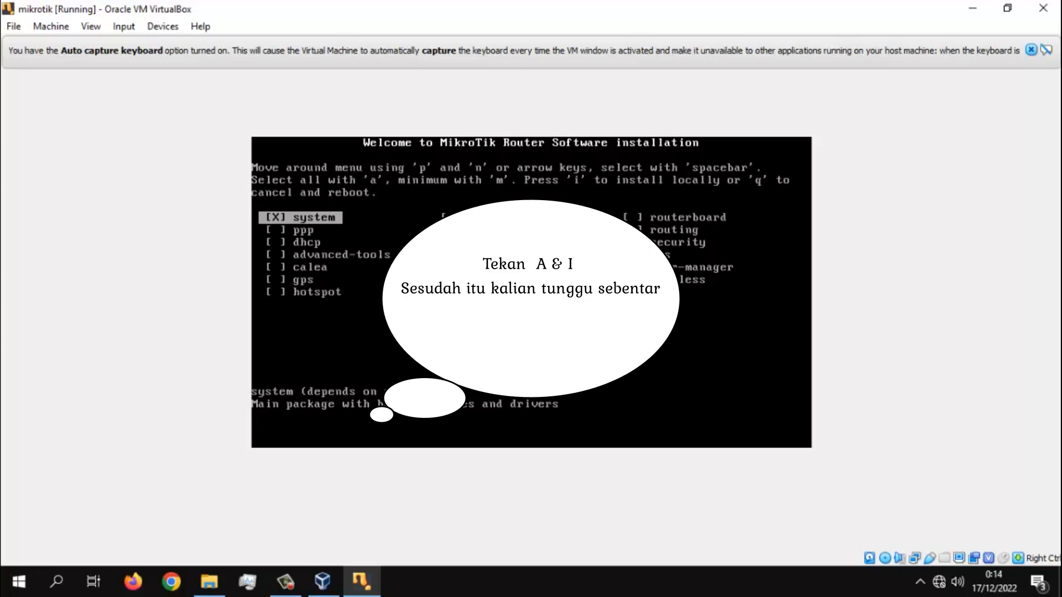
- Install all MikroTik packages locally, answering y to keeping the old configuration and to erasing the disk, and reboot the machine
key("a")
key("i")
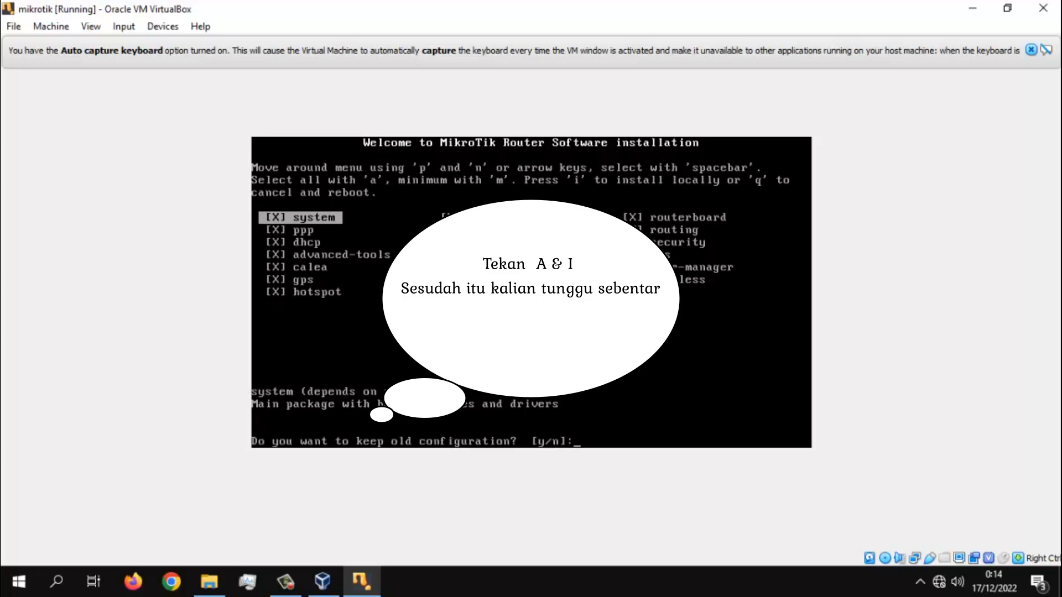
key("y")
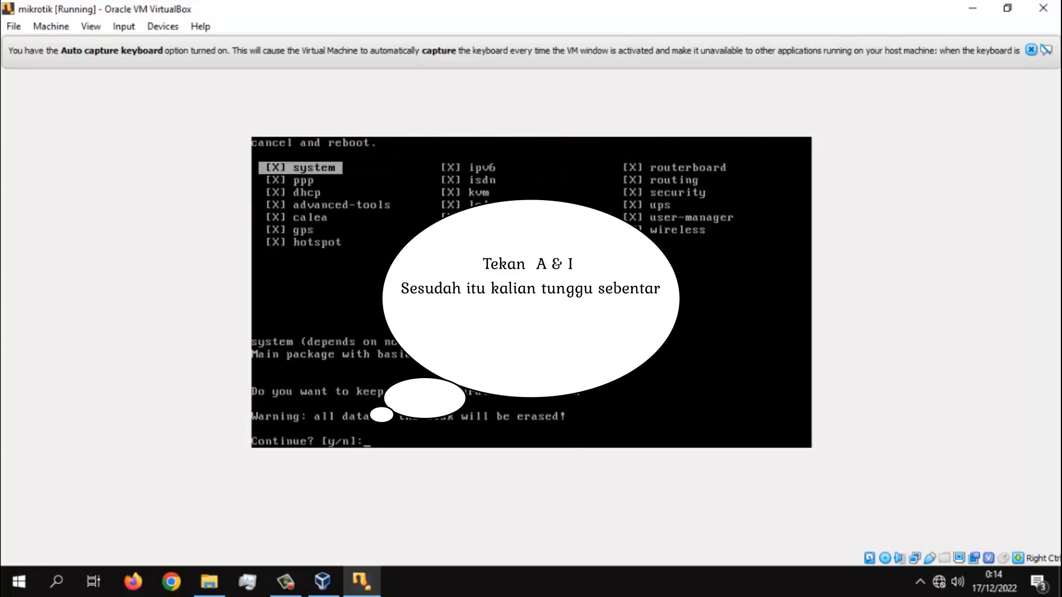
key("y")
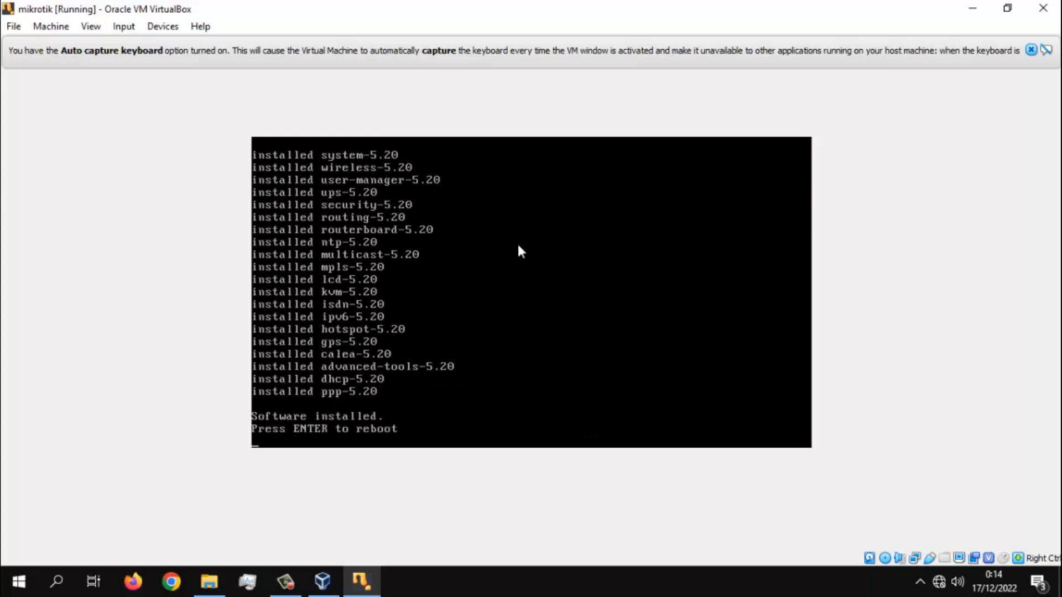
key("Return")
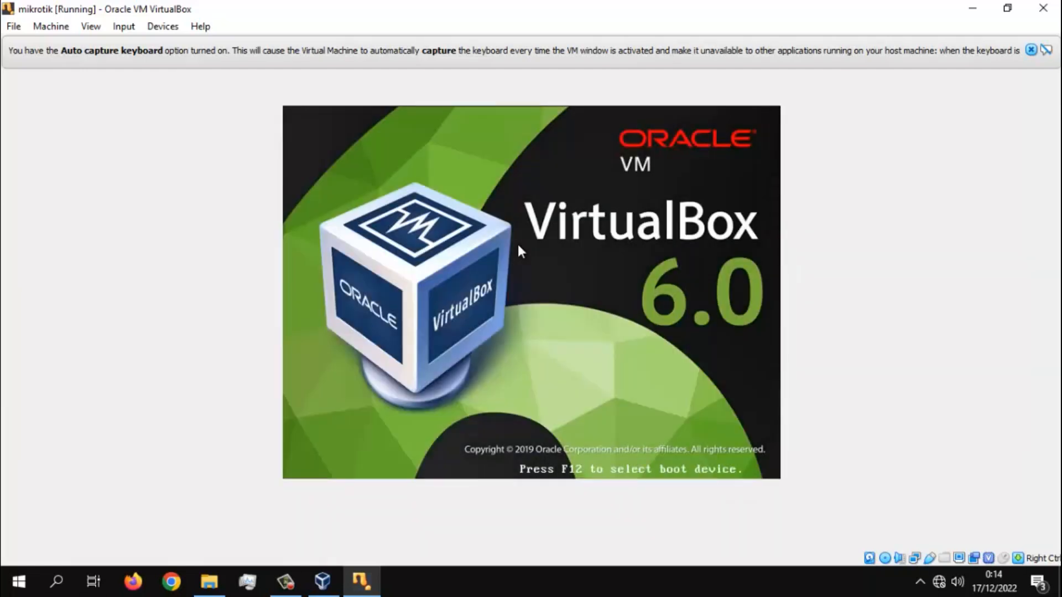
- Boot the machine from the Primary Master hard disk through the boot device selection and decline the disk check
key("F12")
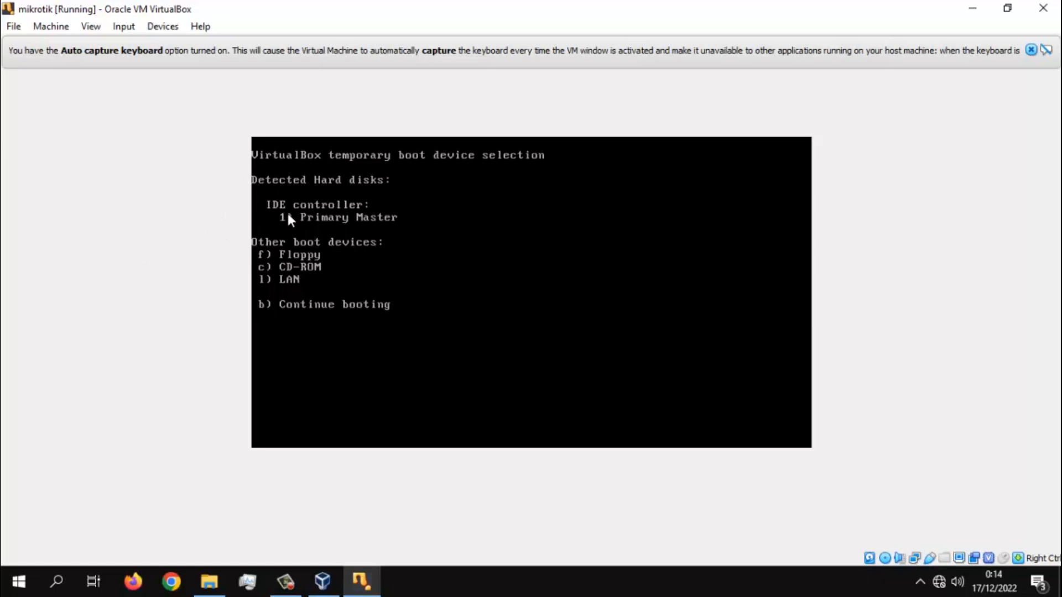
key("1")
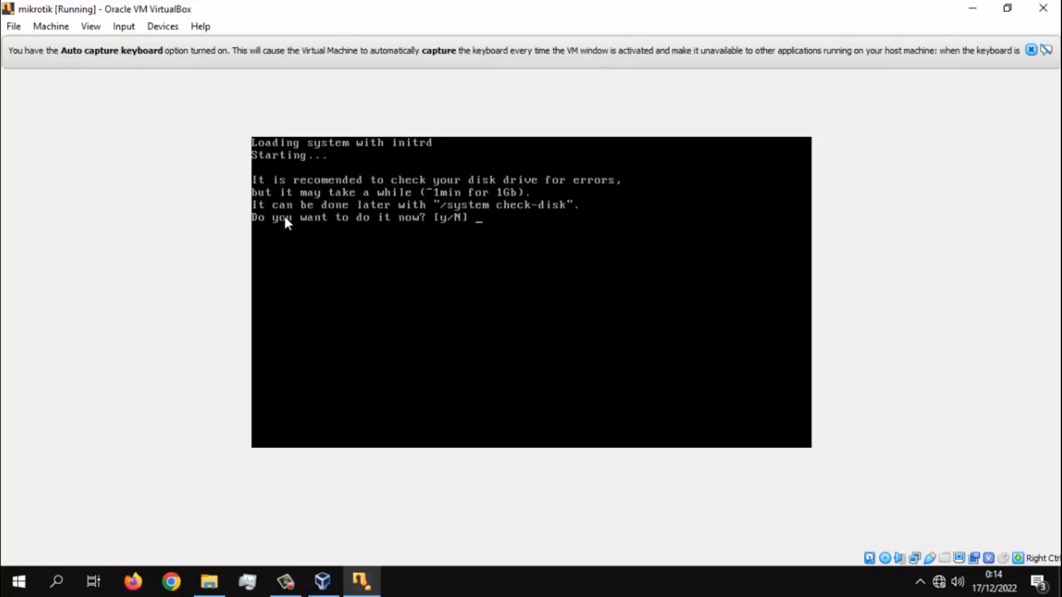
key("n")
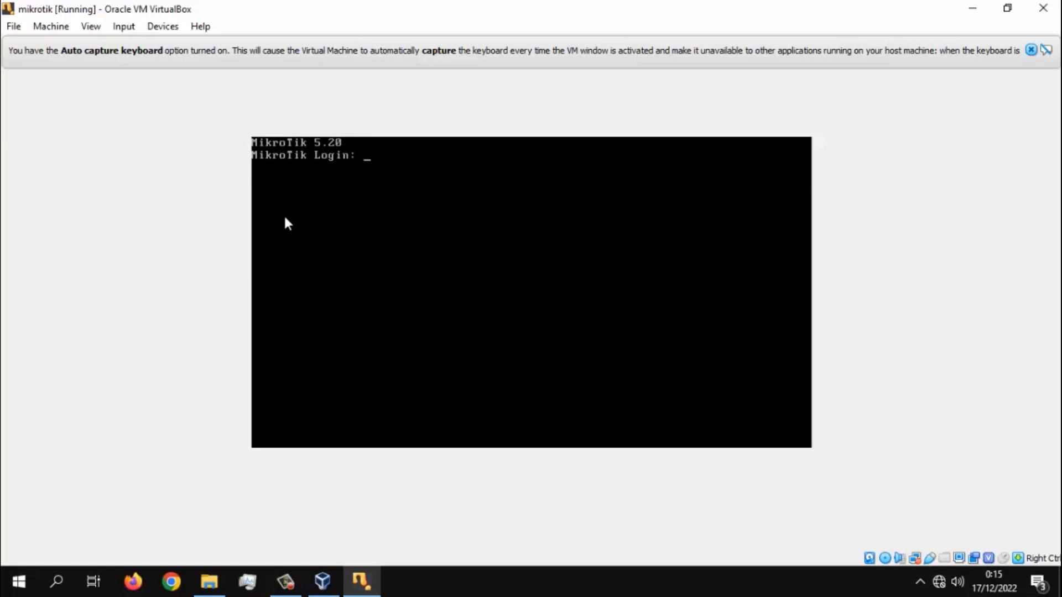
- Log in to MikroTik as admin with the password left blank, and continue past the software key notice to the command prompt
type("admin")
key("Return")
key("Return")
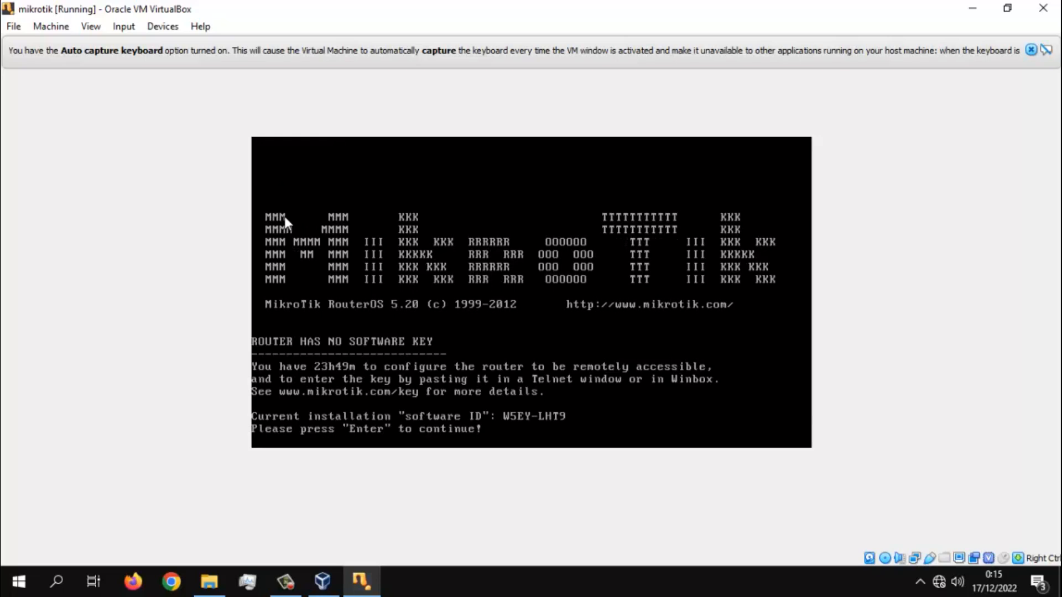
key("Return")
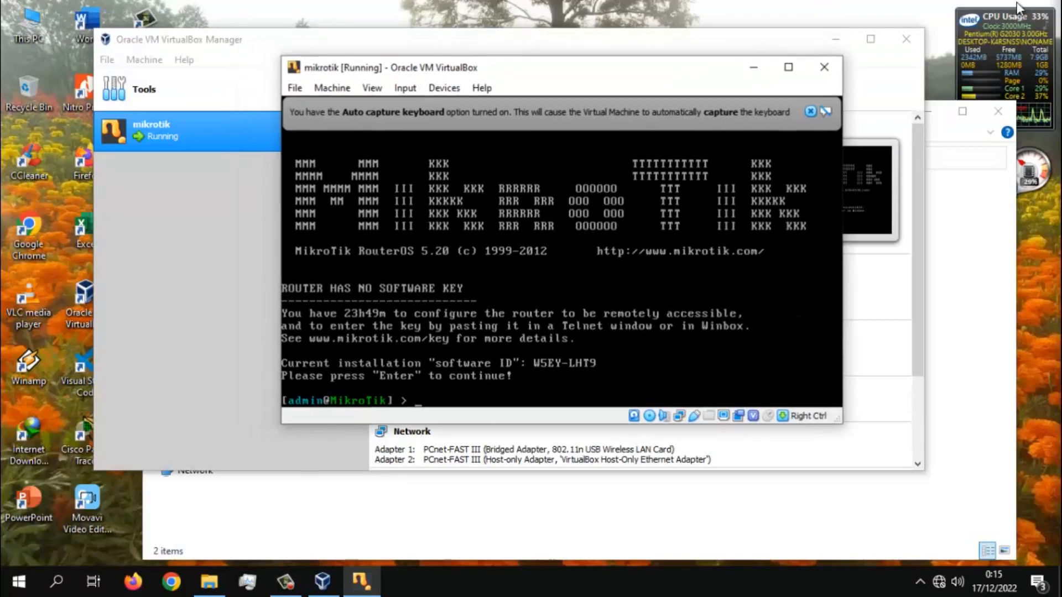
- Restore the mikrotik machine's window to normal size, minimize the VirtualBox Manager, and bring the File Explorer window to the front
left_click(1007, 7)
left_click(836, 39)
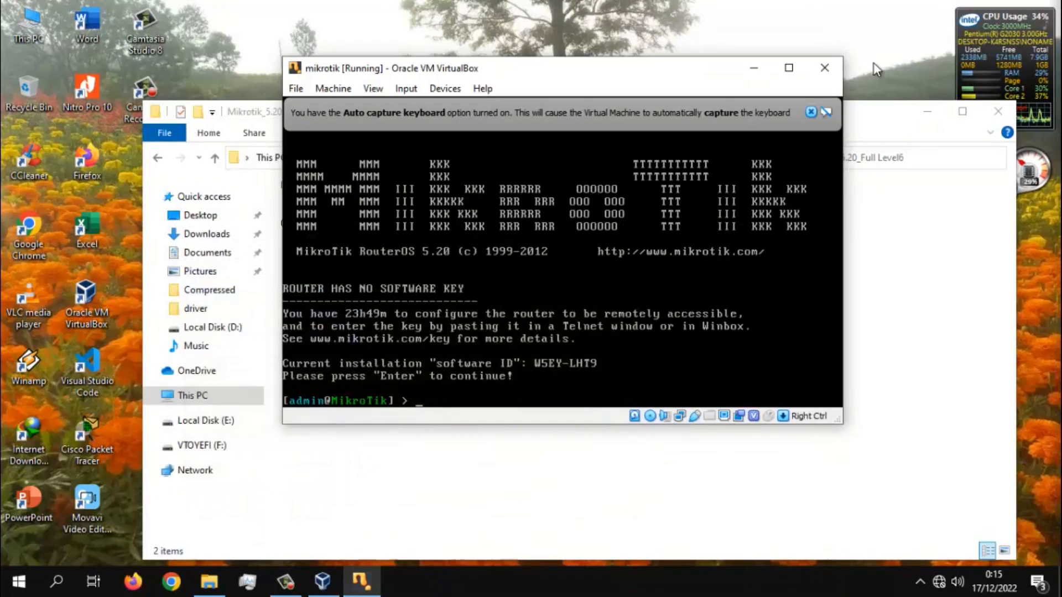
left_click(914, 203)
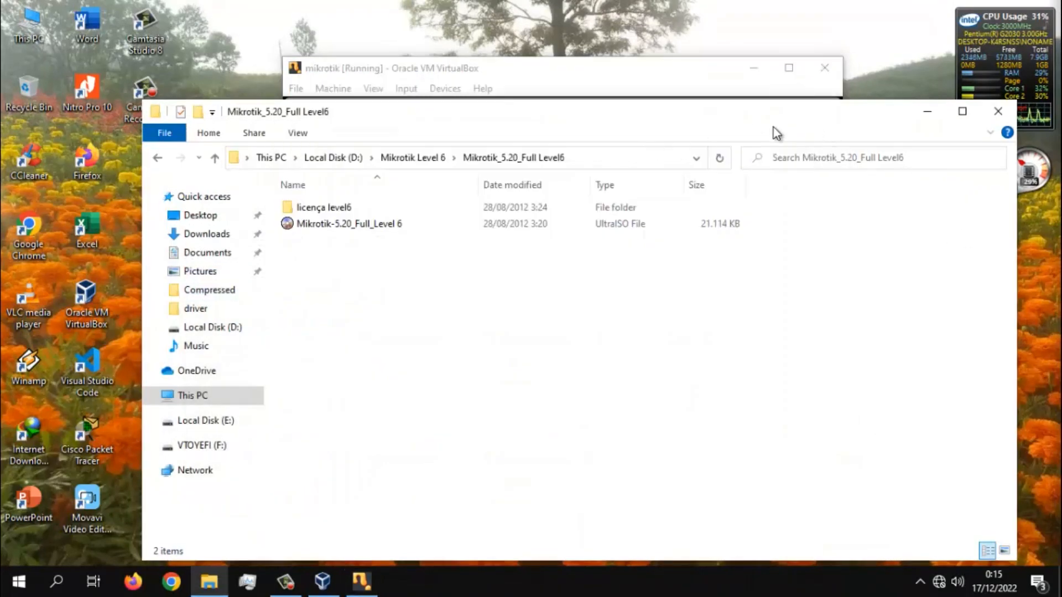
left_click_drag(974, 131, 781, 147)
left_click_drag(692, 129, 978, 113)
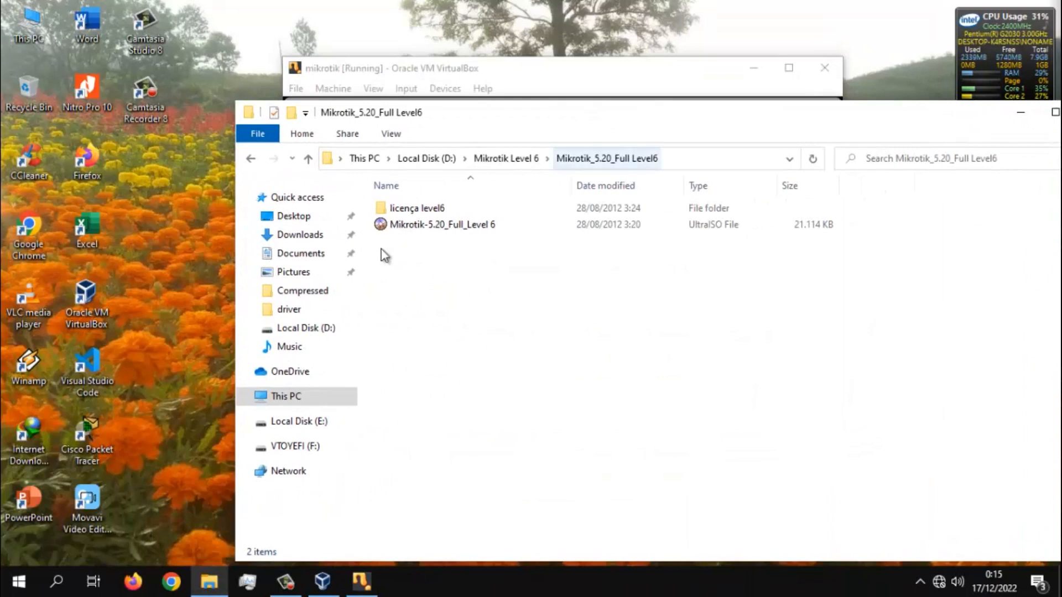
- Launch winbox-2.2.18 from the Programs folder in Downloads, move its loader over the virtual machine window, and minimize File Explorer
left_click(318, 235)
double_click(423, 249)
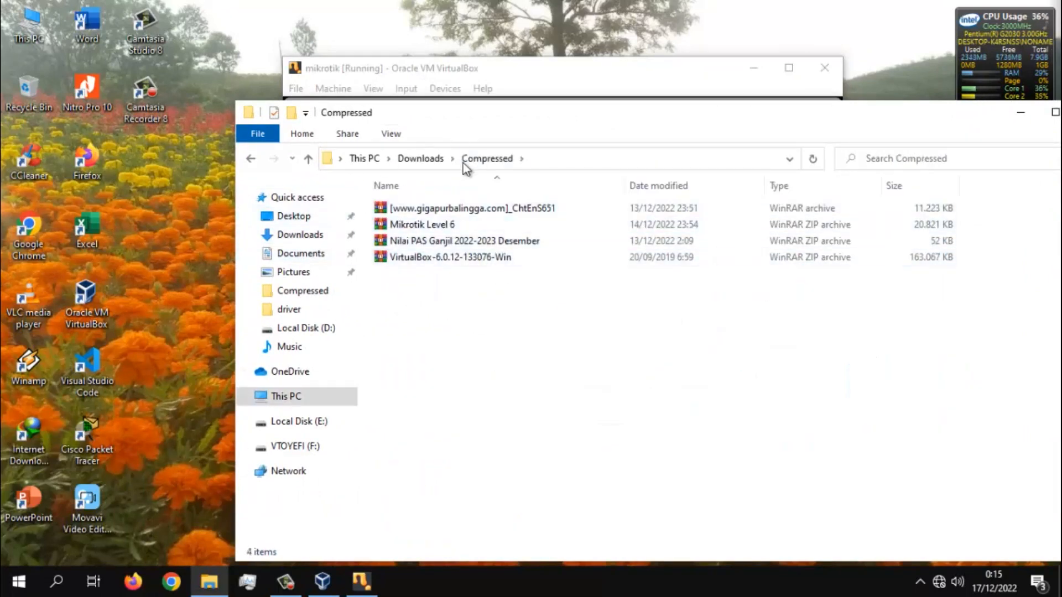
left_click(412, 159)
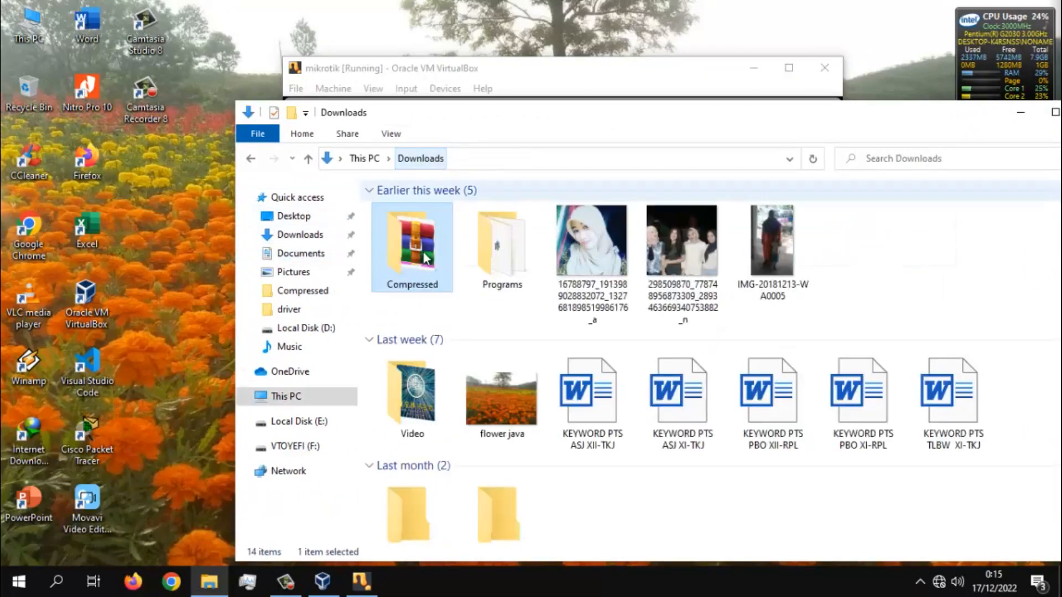
double_click(503, 270)
left_click(437, 276)
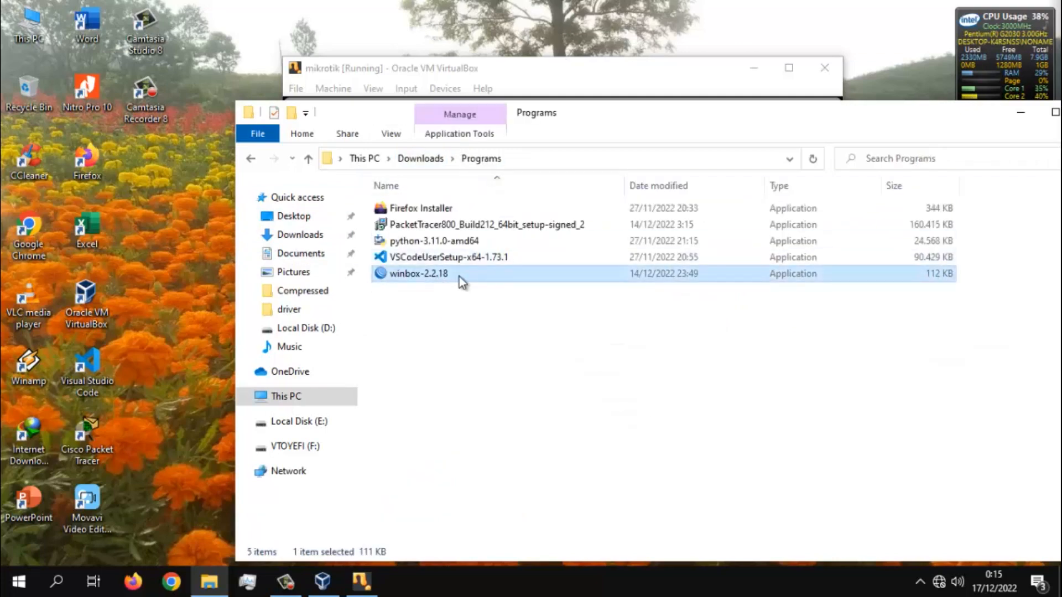
double_click(473, 278)
left_click_drag(94, 19, 388, 89)
left_click(1020, 113)
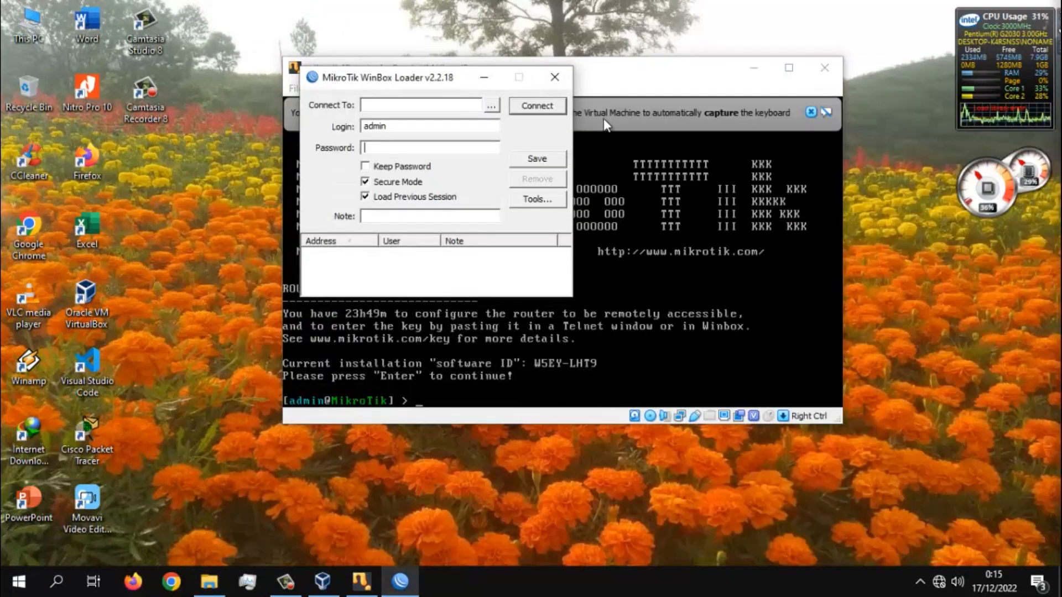
- Discover the MikroTik router in the WinBox loader, allow firewall access, and connect to 08:00:27:E0:FD:05 as admin with a blank password
left_click(491, 105)
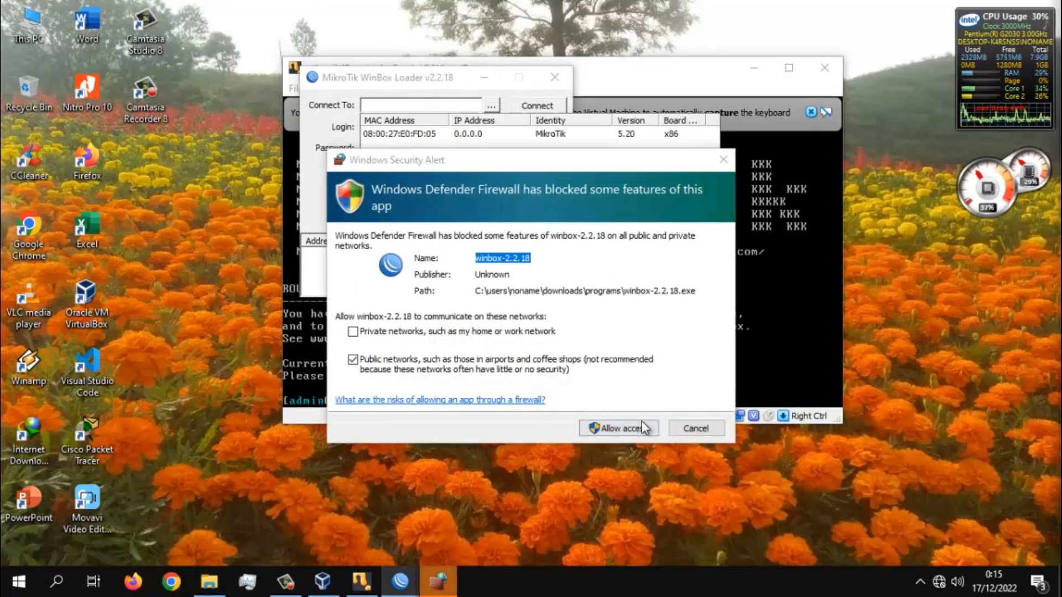
left_click(642, 429)
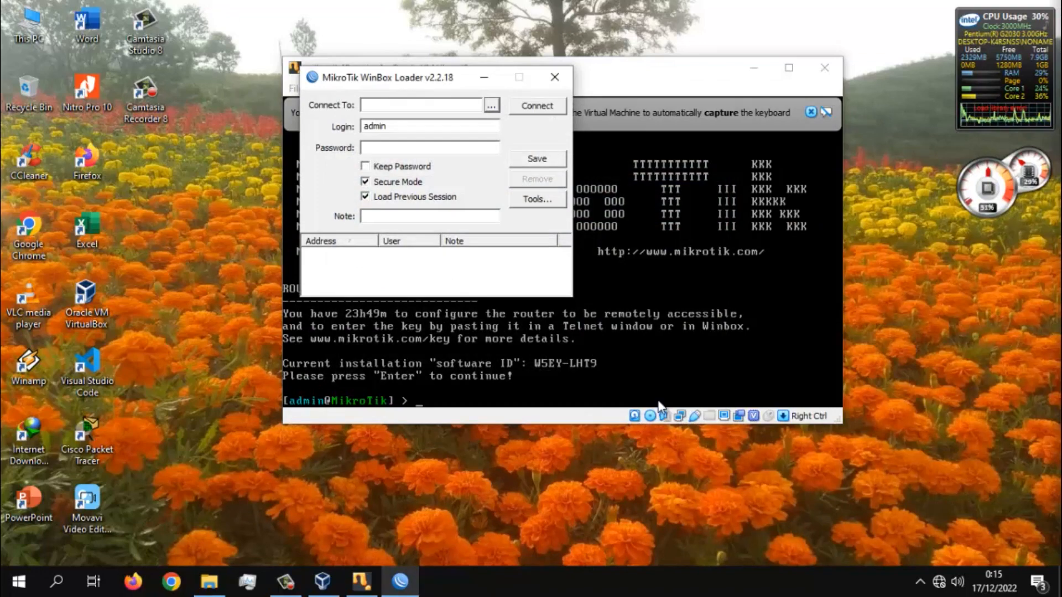
left_click(491, 105)
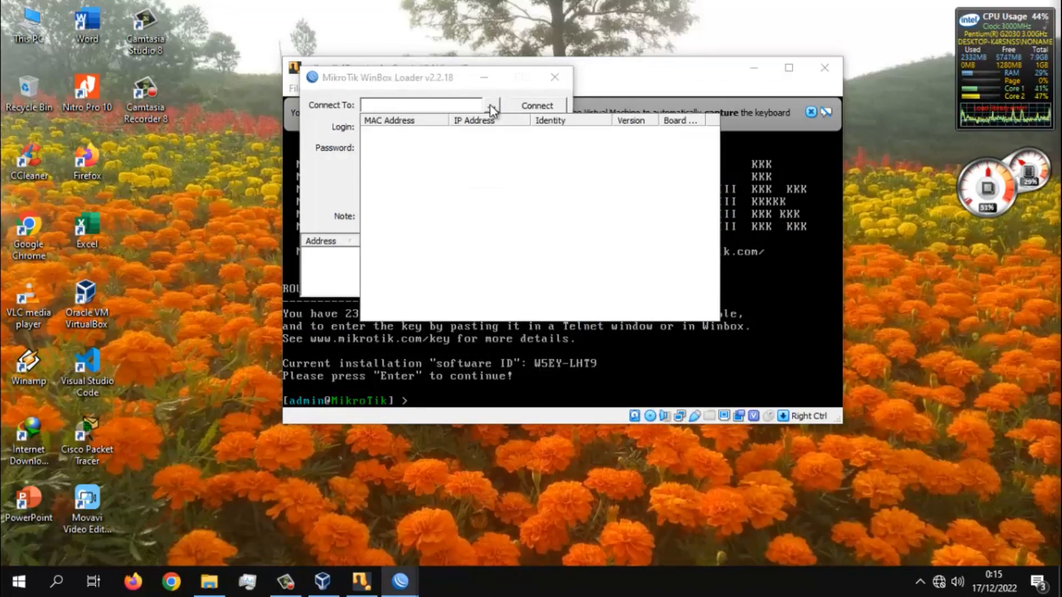
left_click(426, 135)
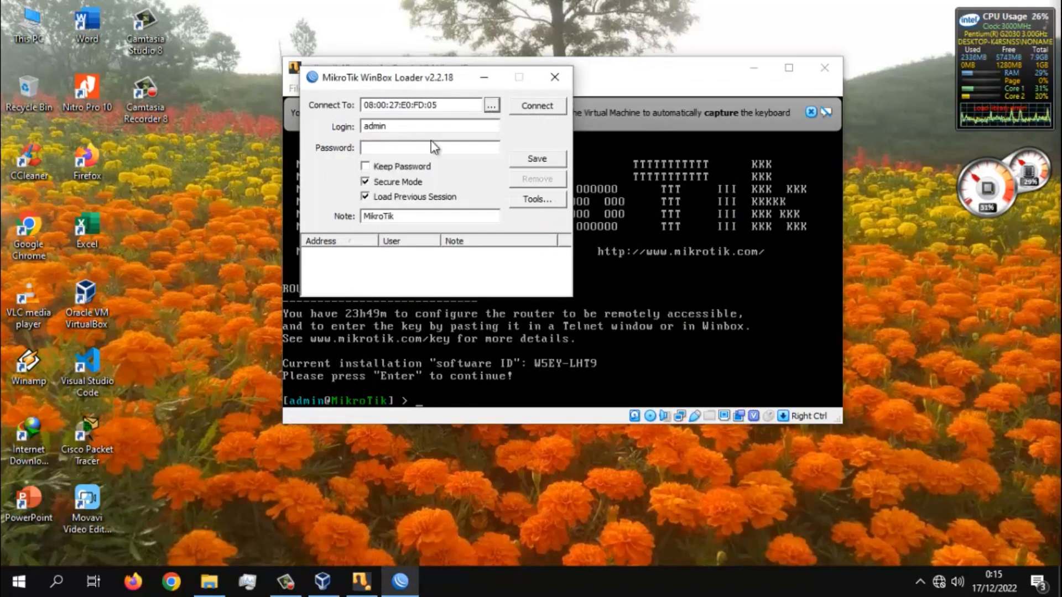
left_click(543, 107)
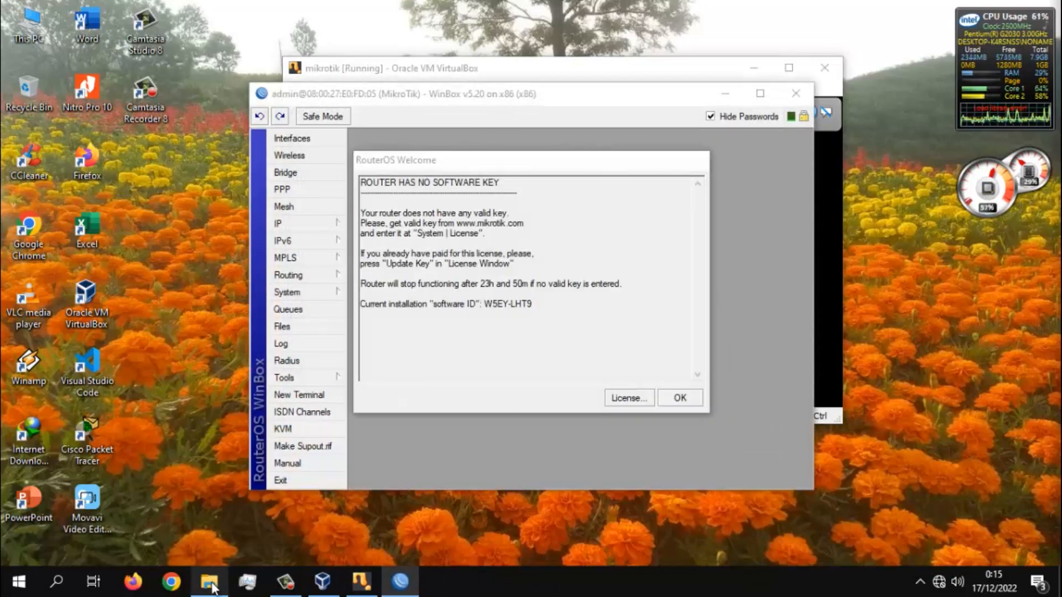
- Open the licença level6 folder inside Mikrotik Level 6 > Mikrotik_5.20_Full Level6 on Local Disk (D:), keeping the WinBox session in view
left_click(210, 583)
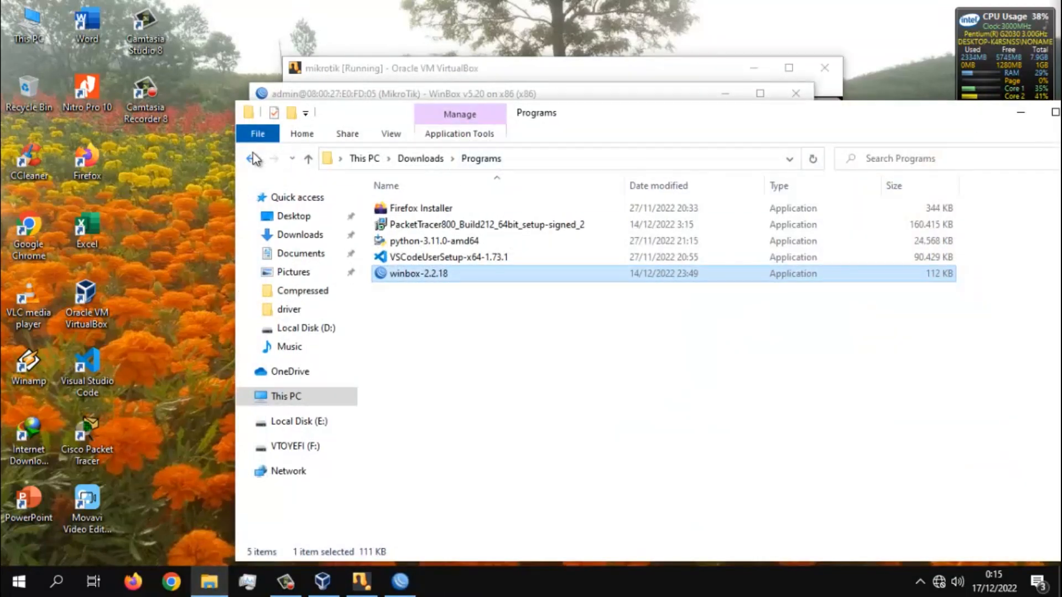
left_click(309, 403)
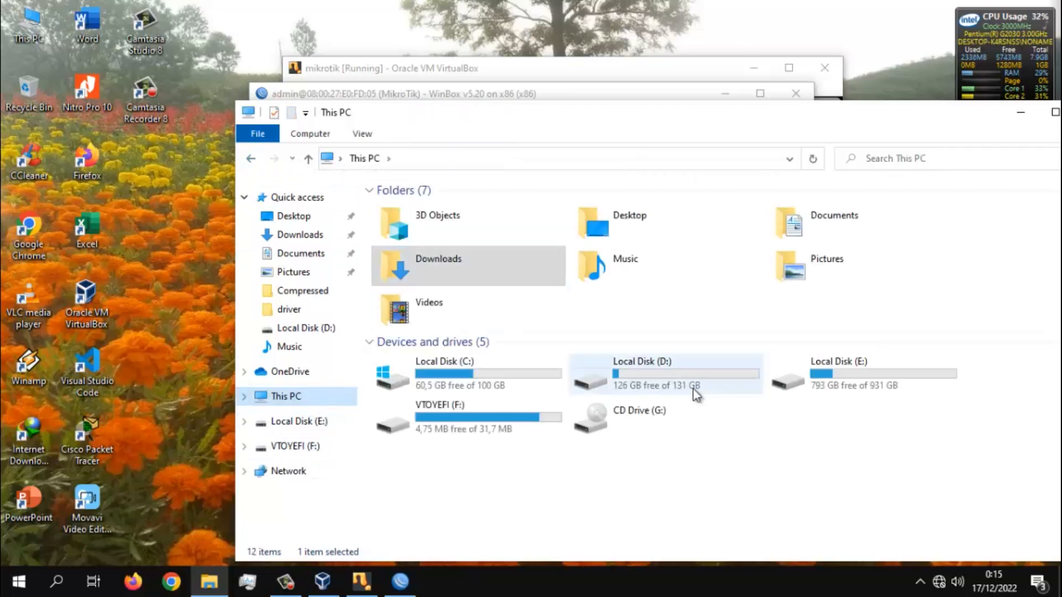
double_click(695, 392)
left_click_drag(675, 135, 734, 356)
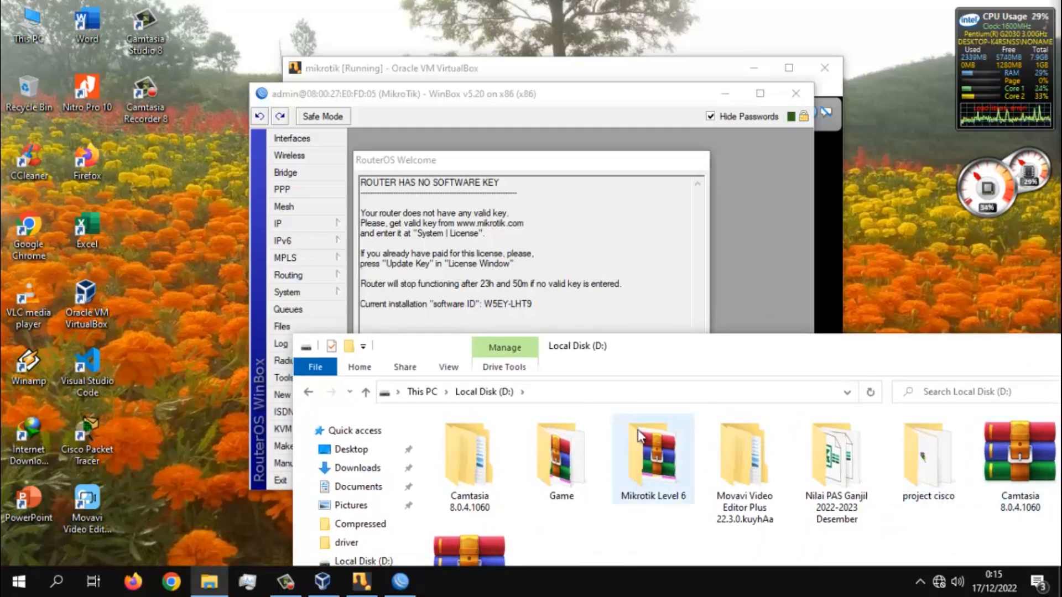
double_click(656, 453)
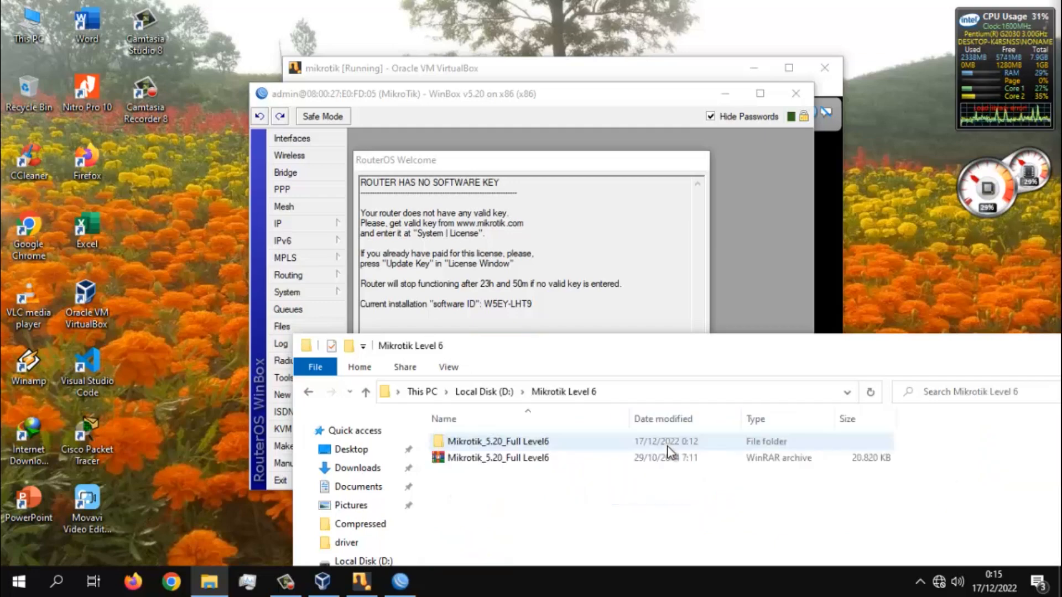
double_click(562, 447)
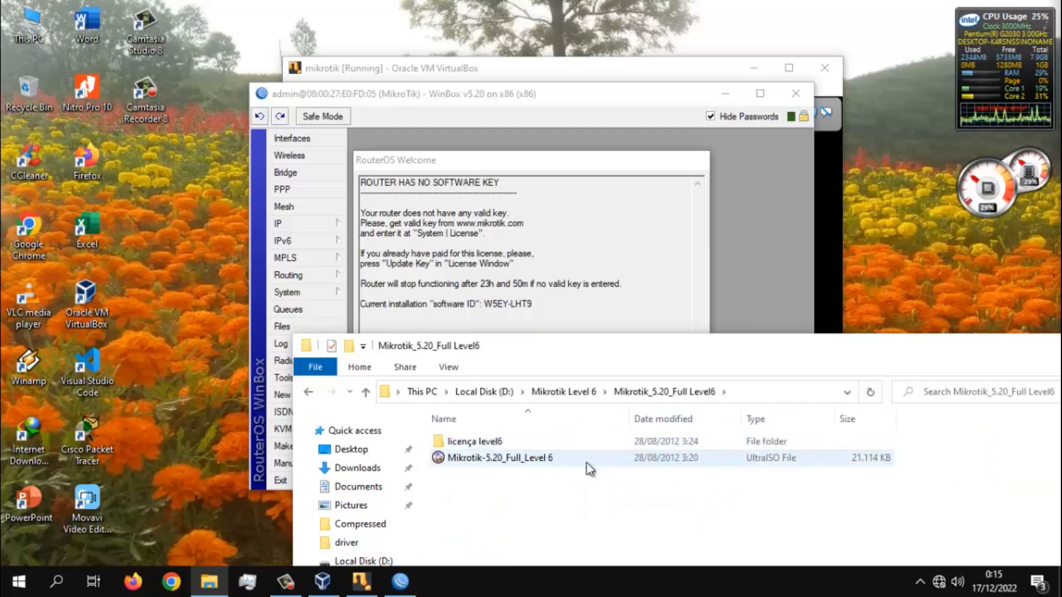
double_click(522, 441)
- Place File Explorer beside WinBox and upload the license key file from licença level6 to the router
left_click_drag(553, 348, 890, 238)
left_click_drag(830, 323, 499, 310)
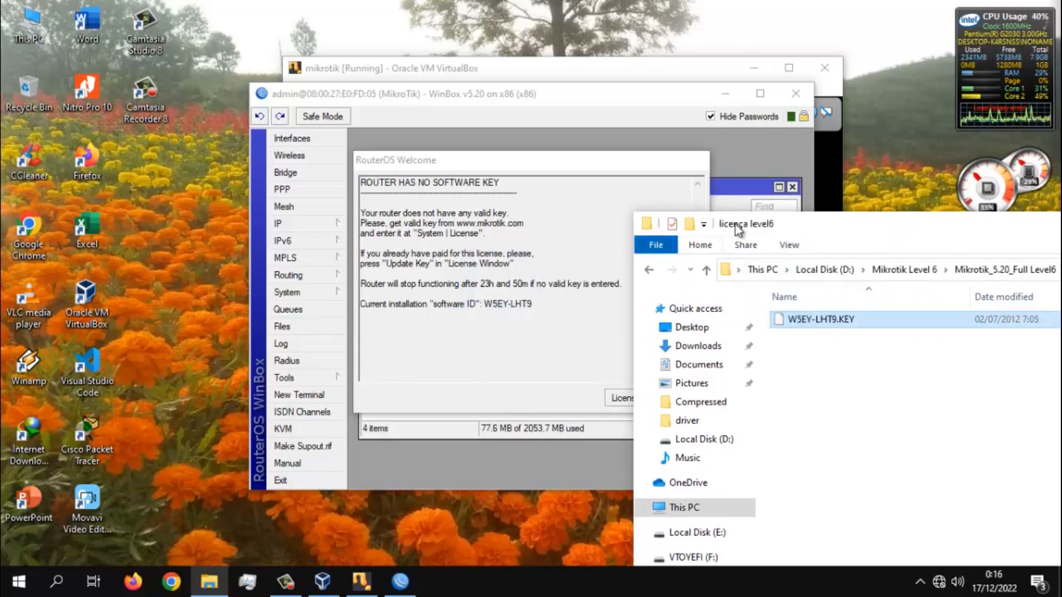
left_click(740, 206)
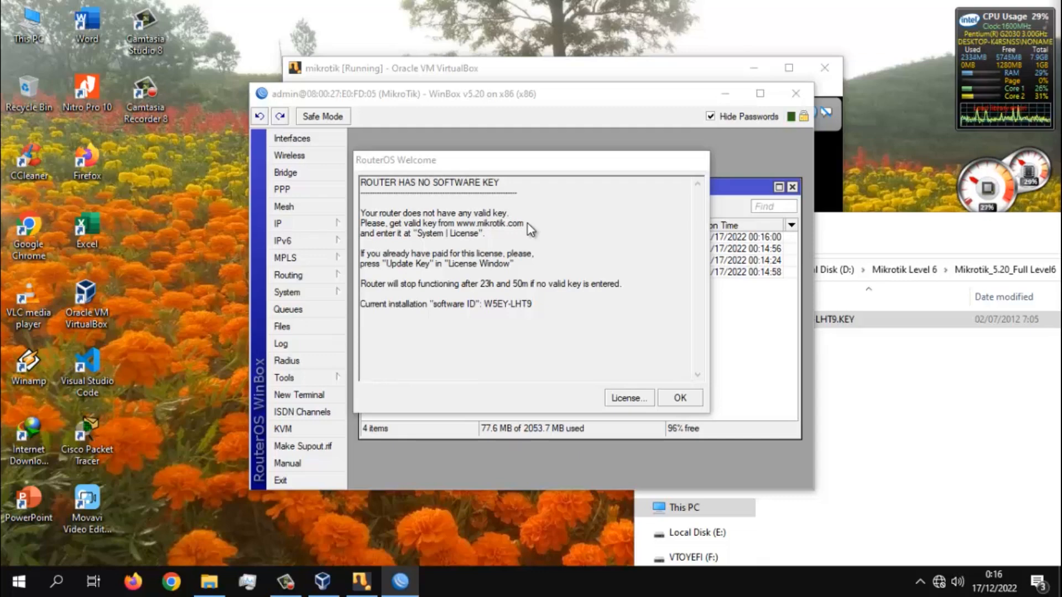
- Close the File Explorer window and the WinBox session
left_click_drag(987, 230, 587, 211)
left_click_drag(938, 213, 727, 213)
left_click(906, 208)
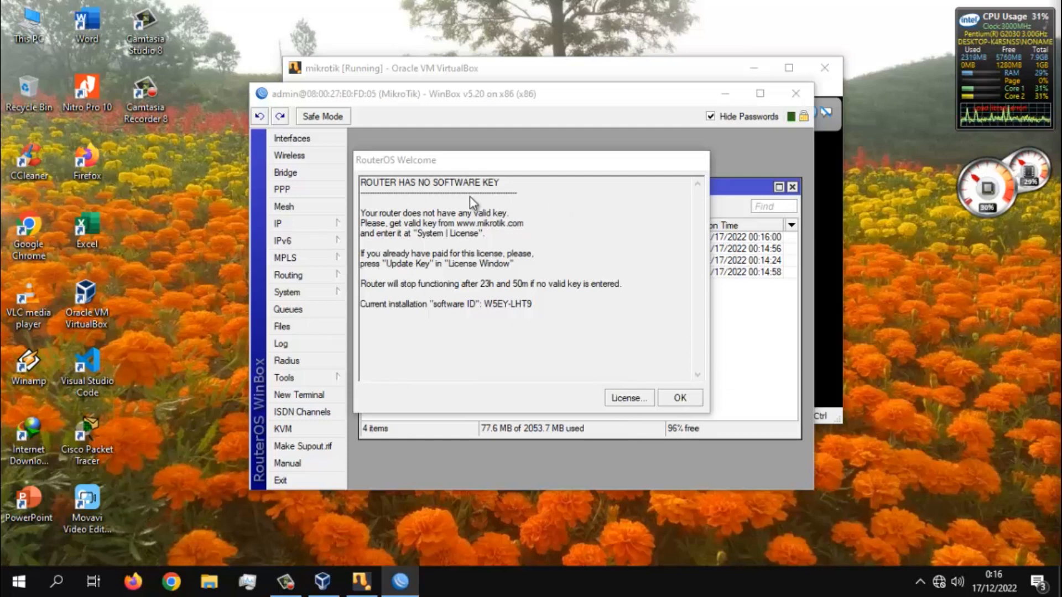
left_click(794, 92)
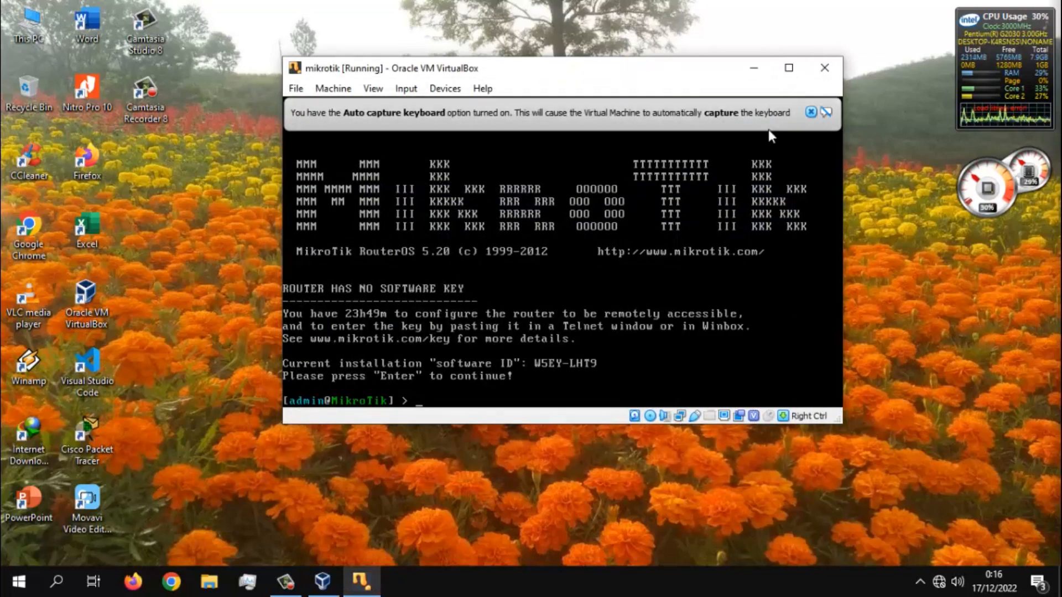
- Run winbox-2.2.18 as administrator from the Programs folder in Downloads
left_click(204, 587)
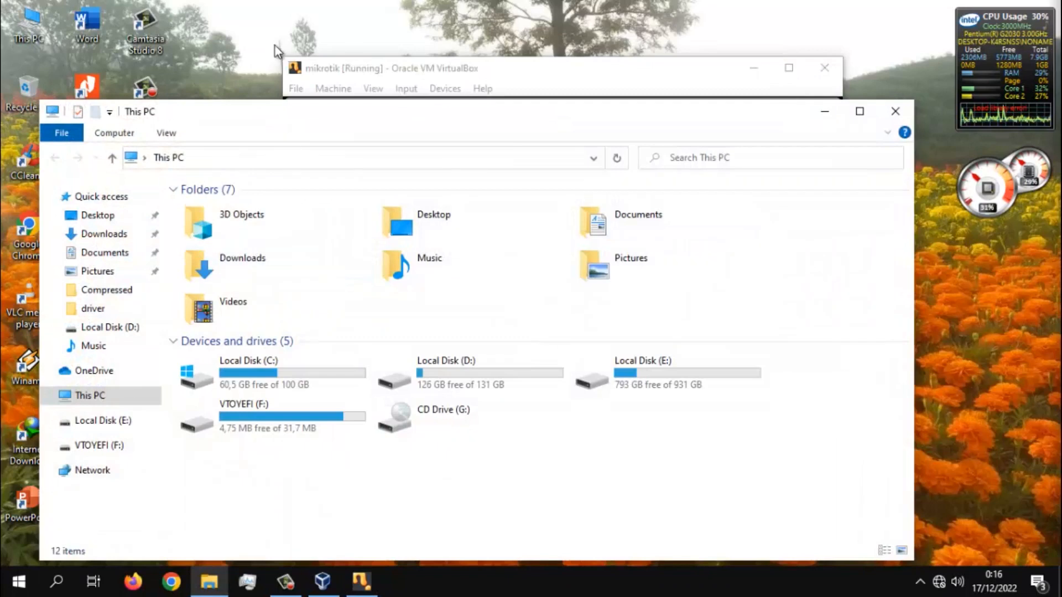
double_click(292, 262)
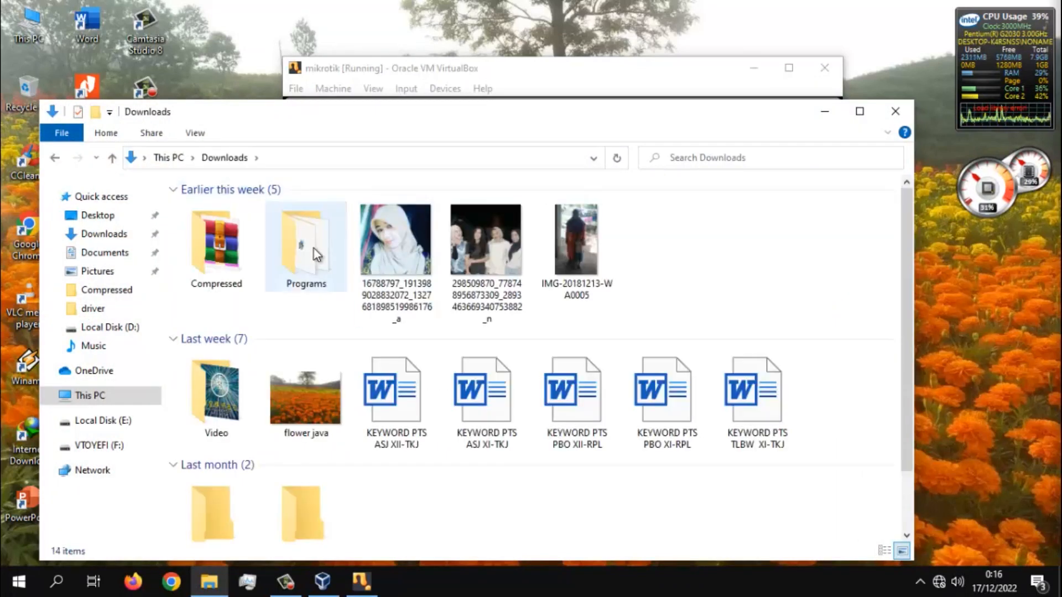
double_click(314, 248)
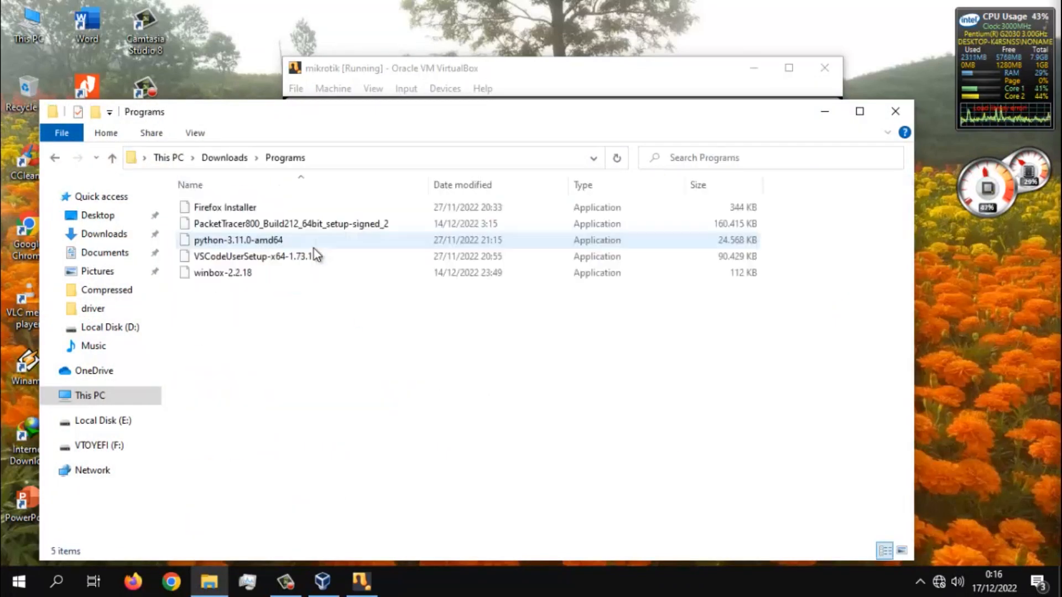
left_click(223, 275)
right_click(222, 274)
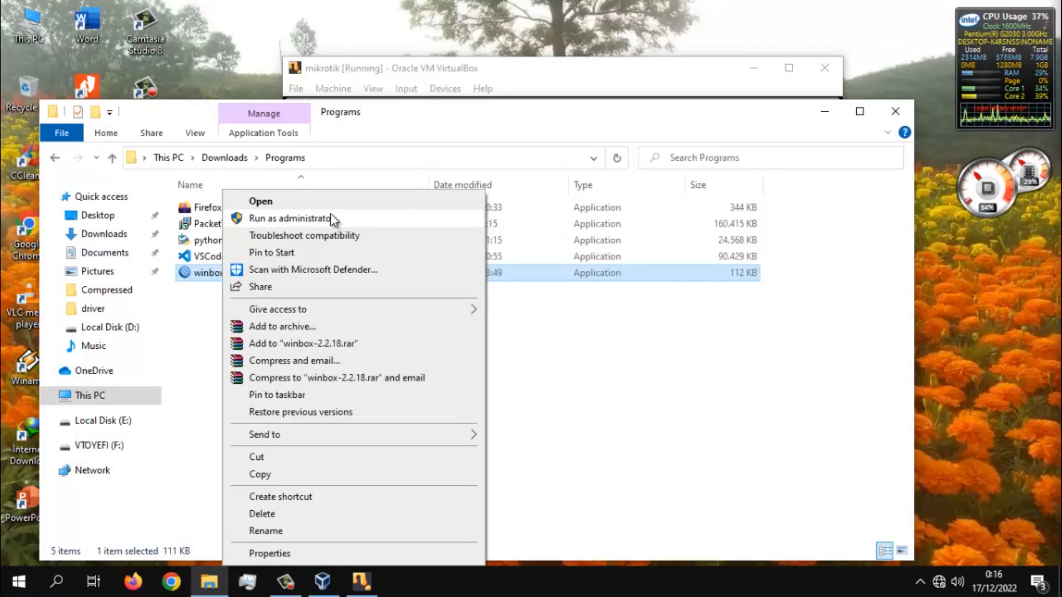
left_click(330, 217)
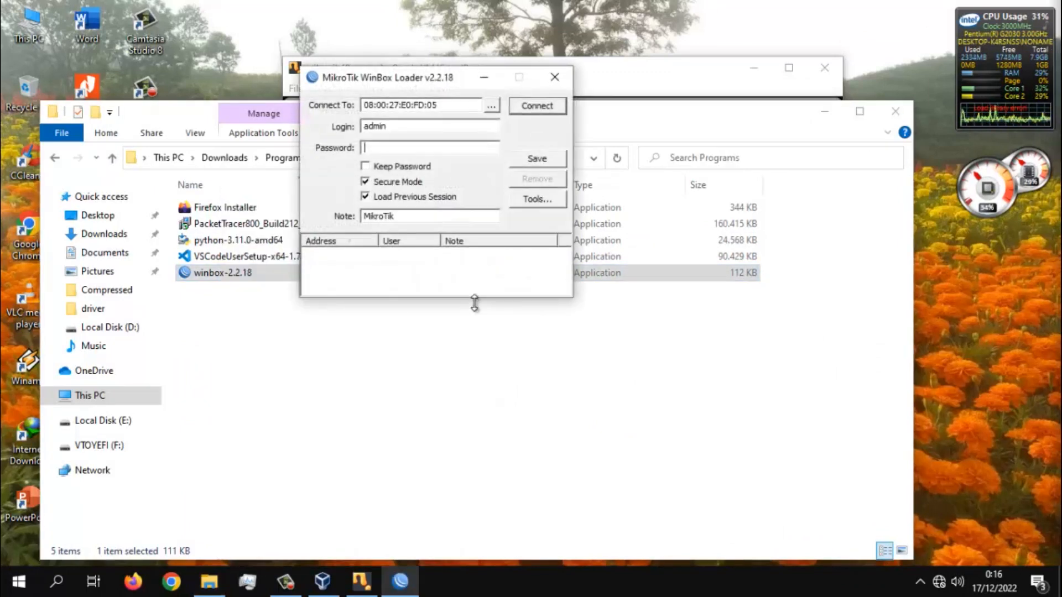
- Reconnect to the discovered router 08:00:27:E0:FD:05 and move the RouterOS Welcome notice off the file list
left_click(491, 105)
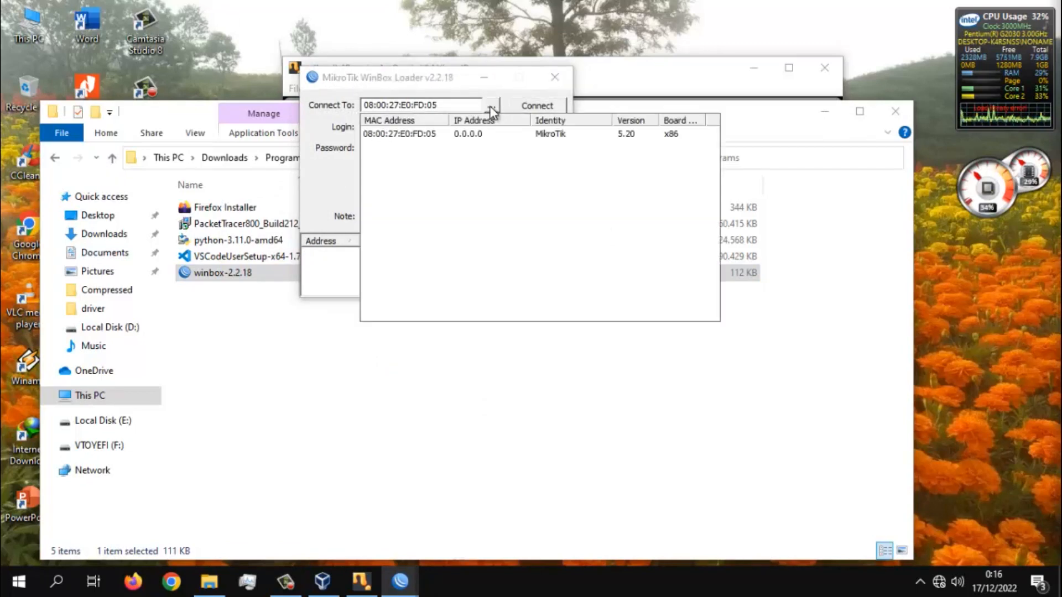
left_click(419, 141)
left_click(536, 110)
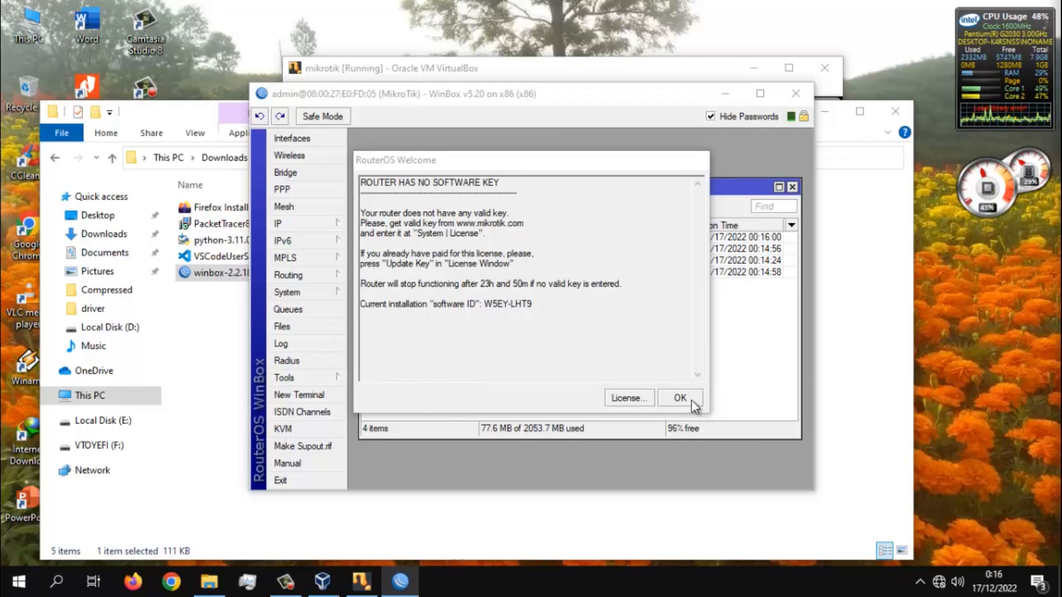
left_click_drag(570, 165, 614, 225)
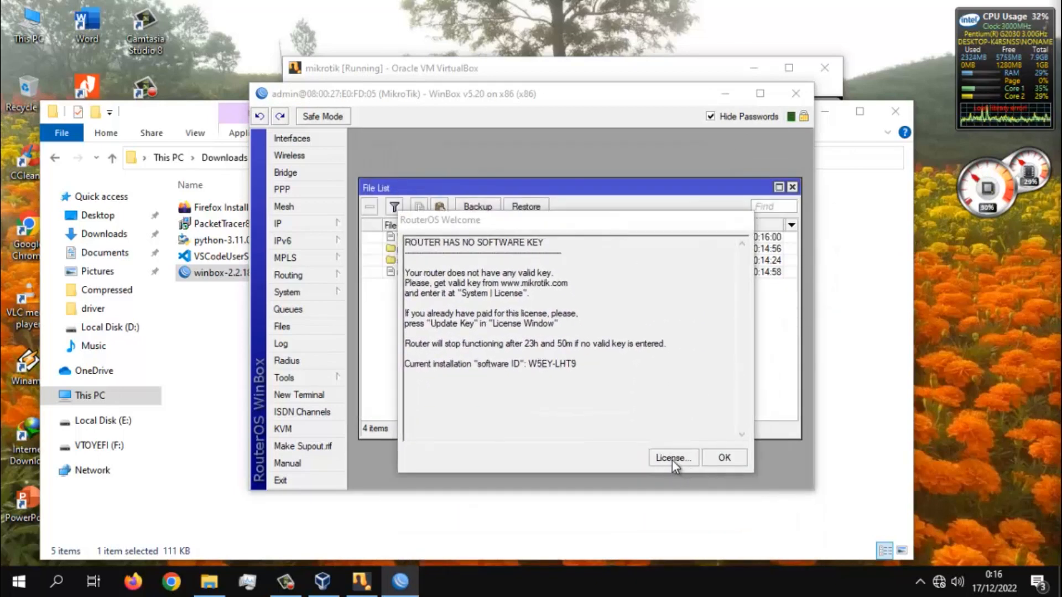
- Browse Local Disk (D:) to the licença level6 folder under Mikrotik_5.20_Full Level6 and select the license key file
left_click(120, 396)
double_click(489, 382)
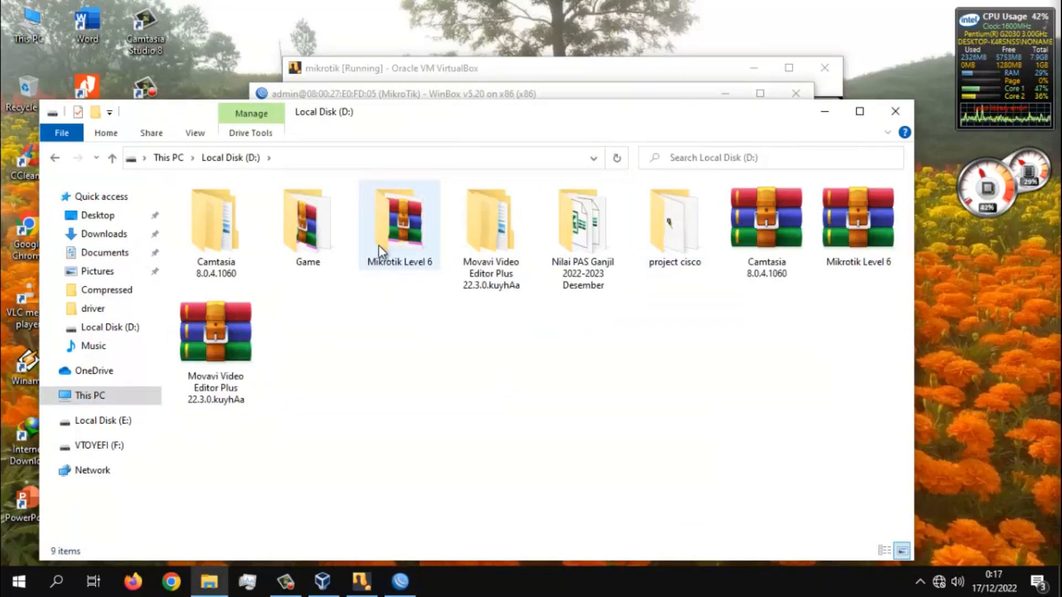
double_click(378, 244)
double_click(222, 212)
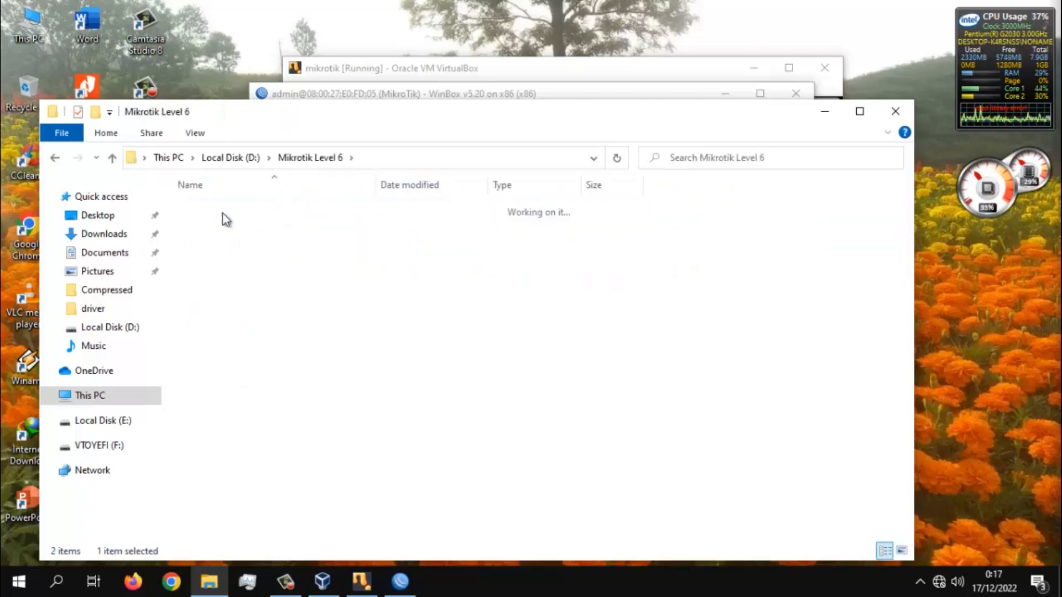
double_click(234, 213)
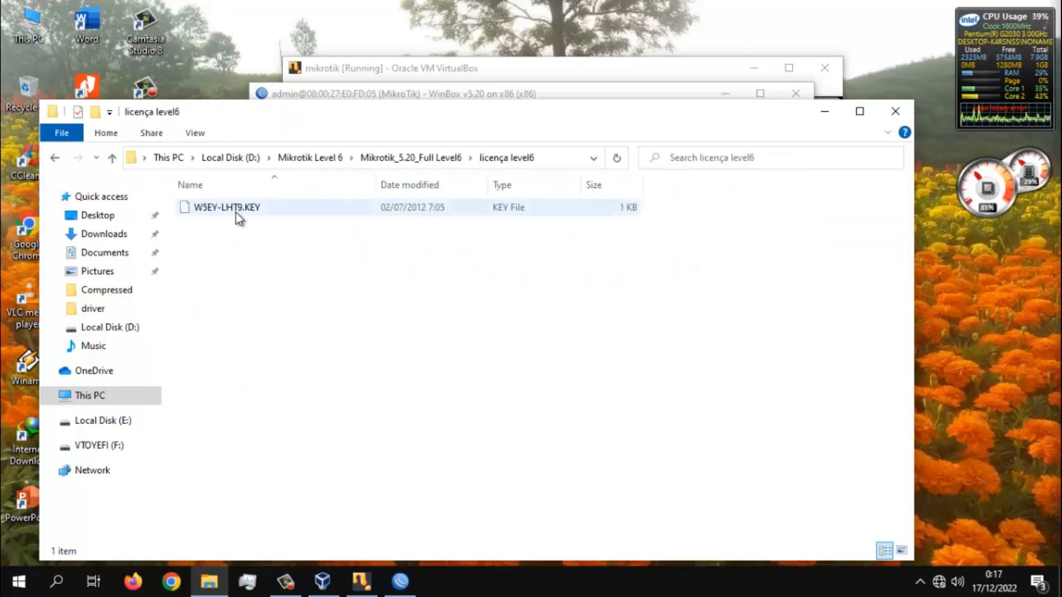
right_click(235, 212)
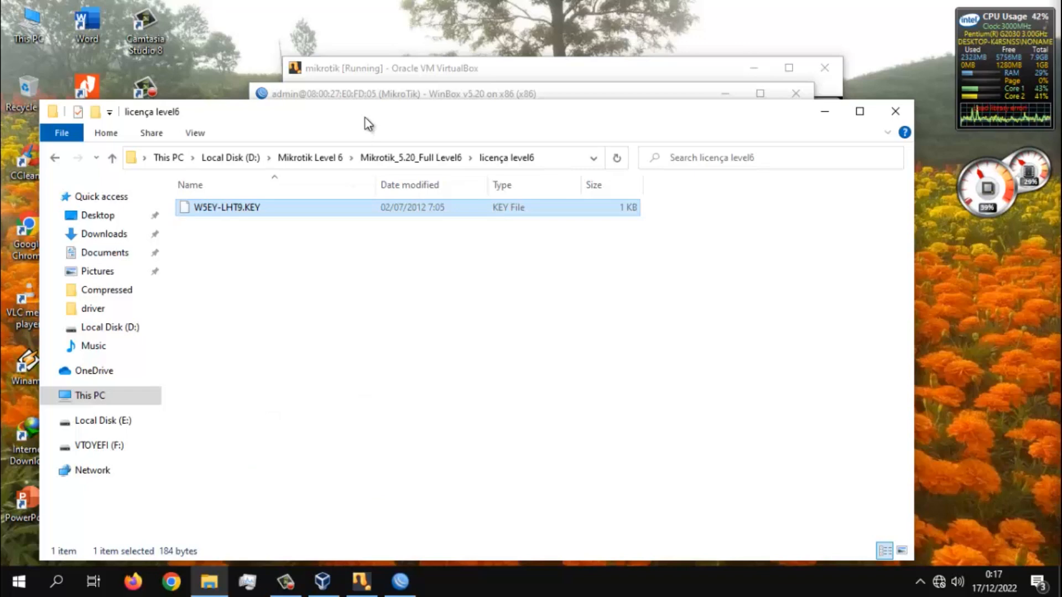
- Return to the WinBox session and open the router's system license settings
left_click(357, 94)
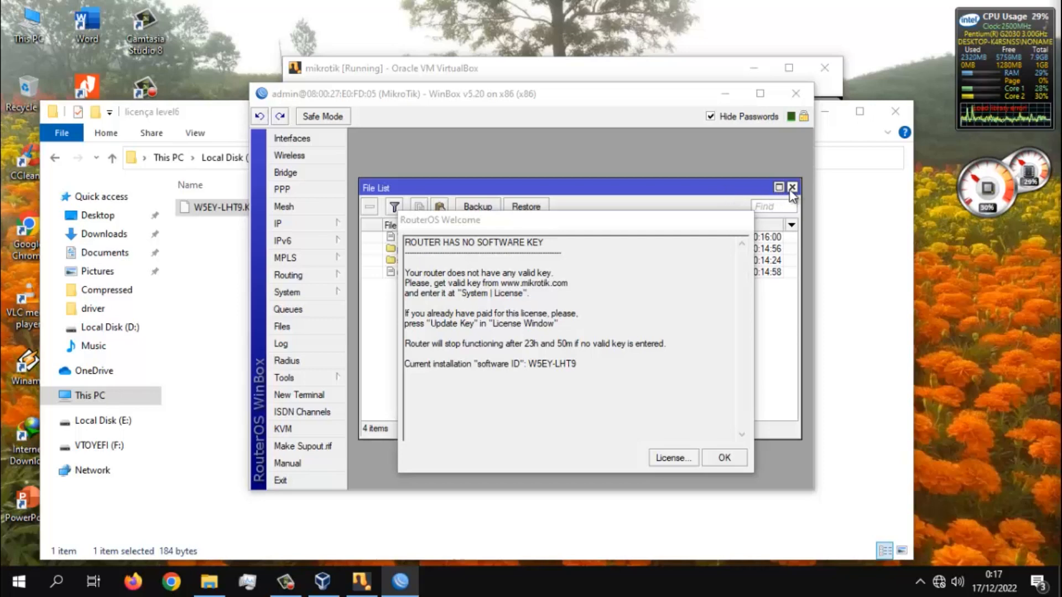
left_click(313, 291)
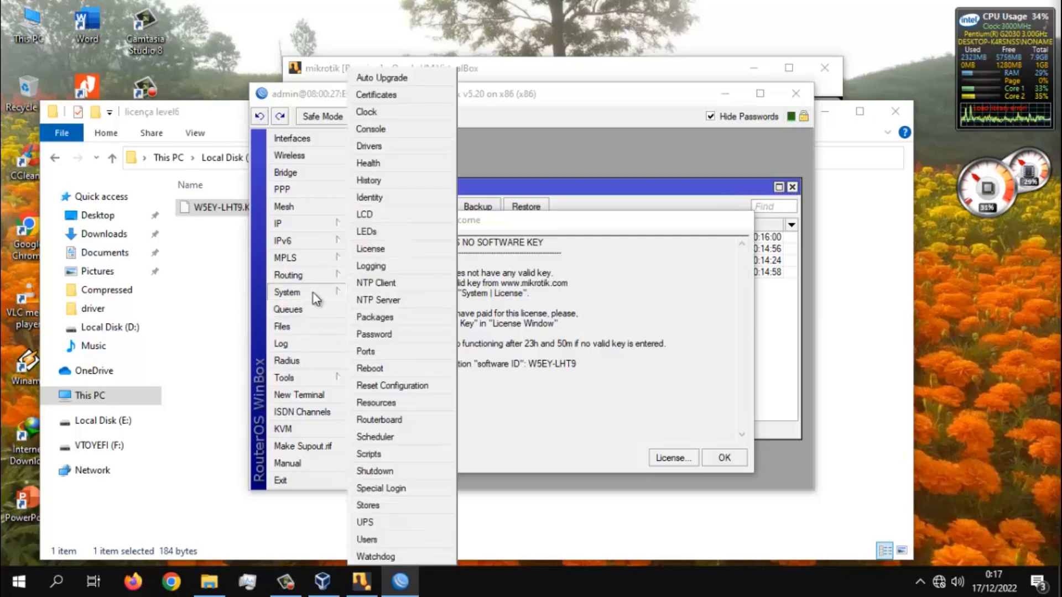
left_click(395, 250)
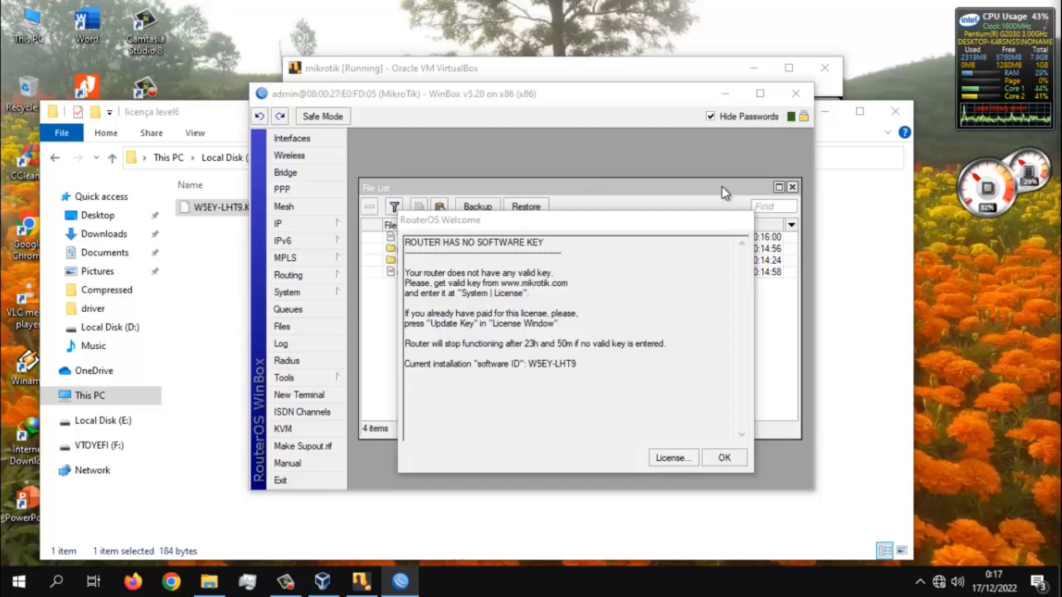
- Request a reboot of the router from its system commands in WinBox and close the WinBox session
left_click(305, 292)
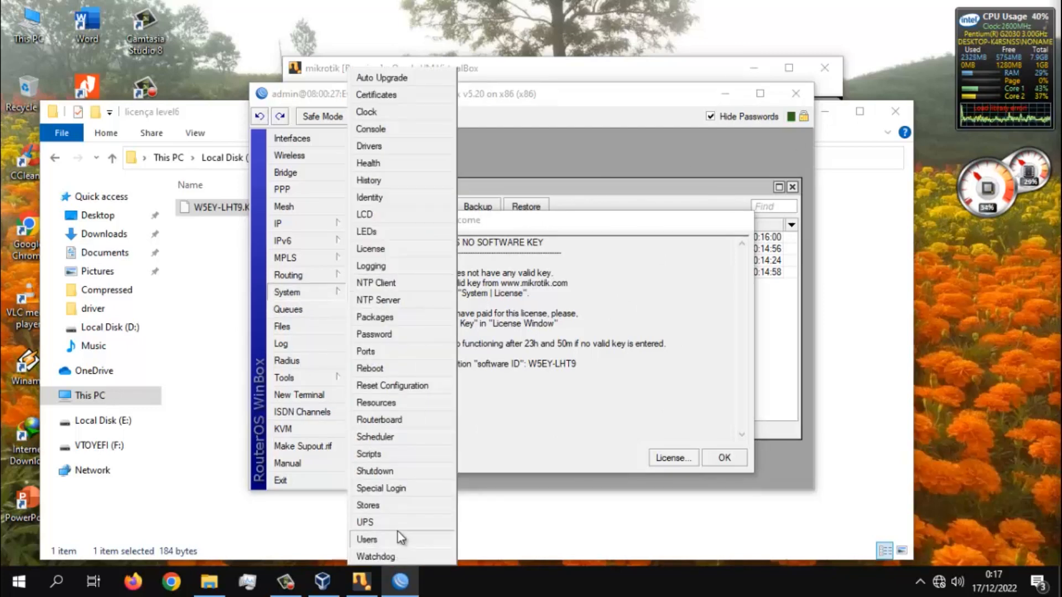
left_click(395, 369)
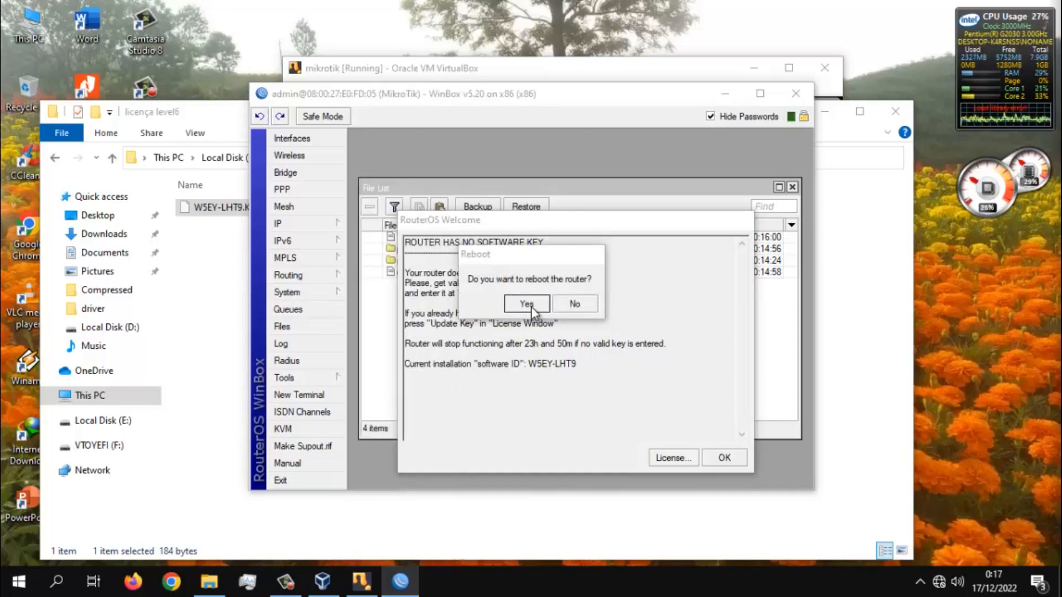
left_click(797, 95)
left_click(722, 78)
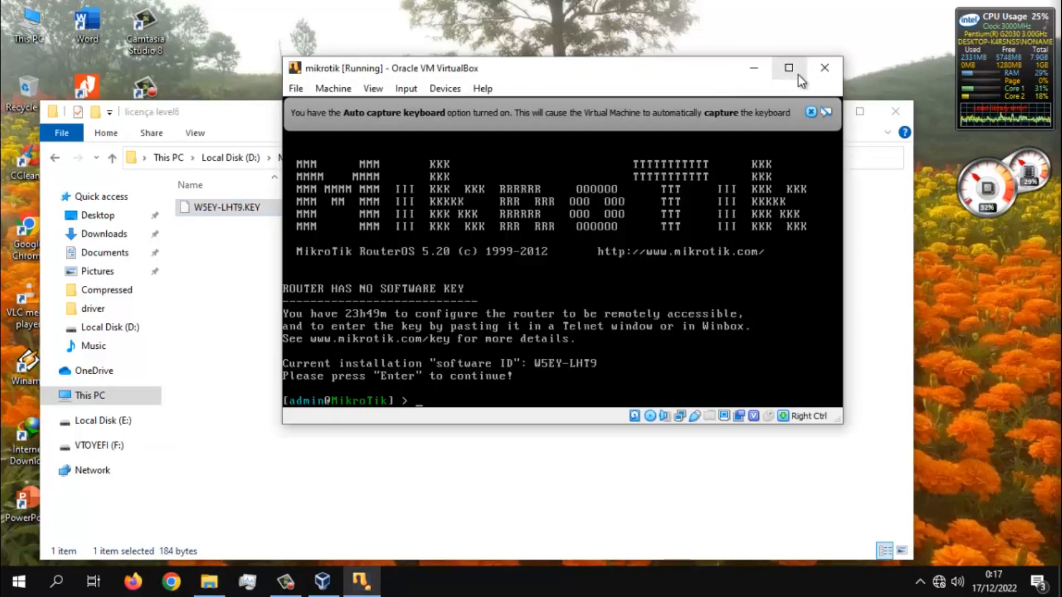
- Power off the running mikrotik virtual machine and switch to the Oracle VM VirtualBox Manager
left_click(822, 70)
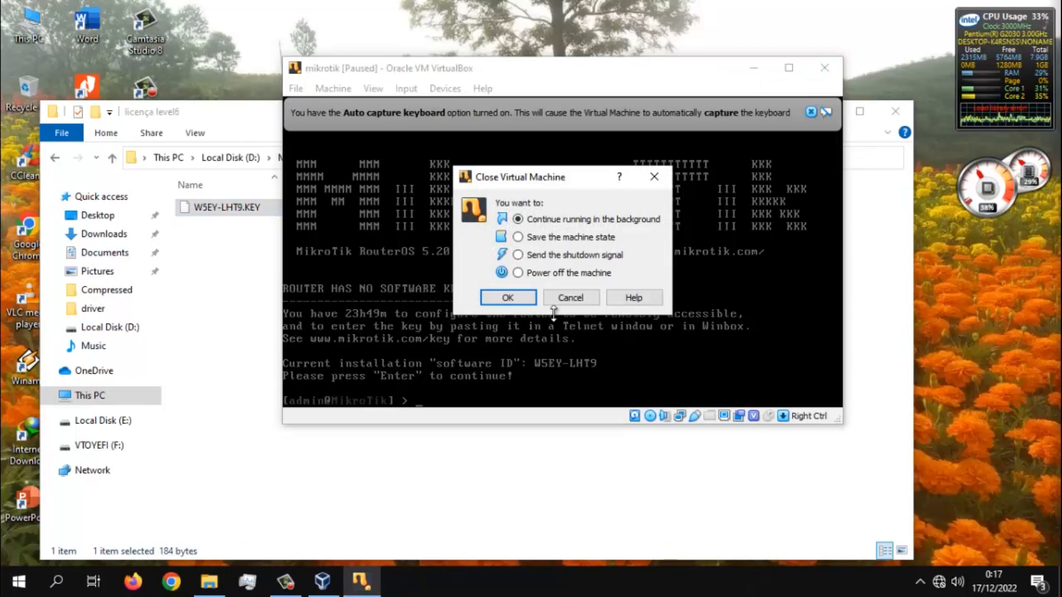
left_click(553, 273)
left_click(528, 297)
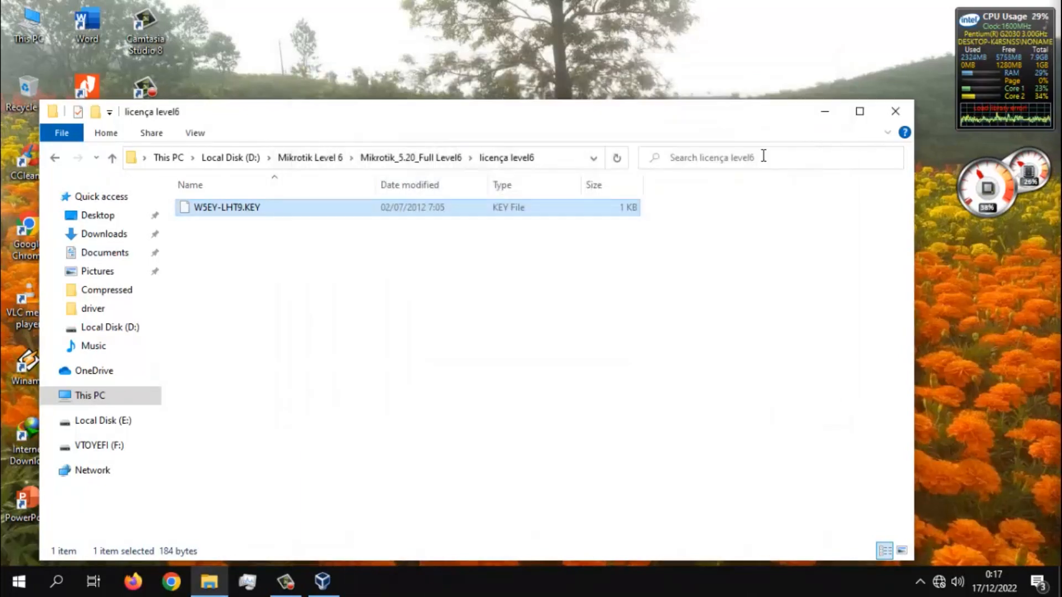
left_click(833, 116)
double_click(83, 296)
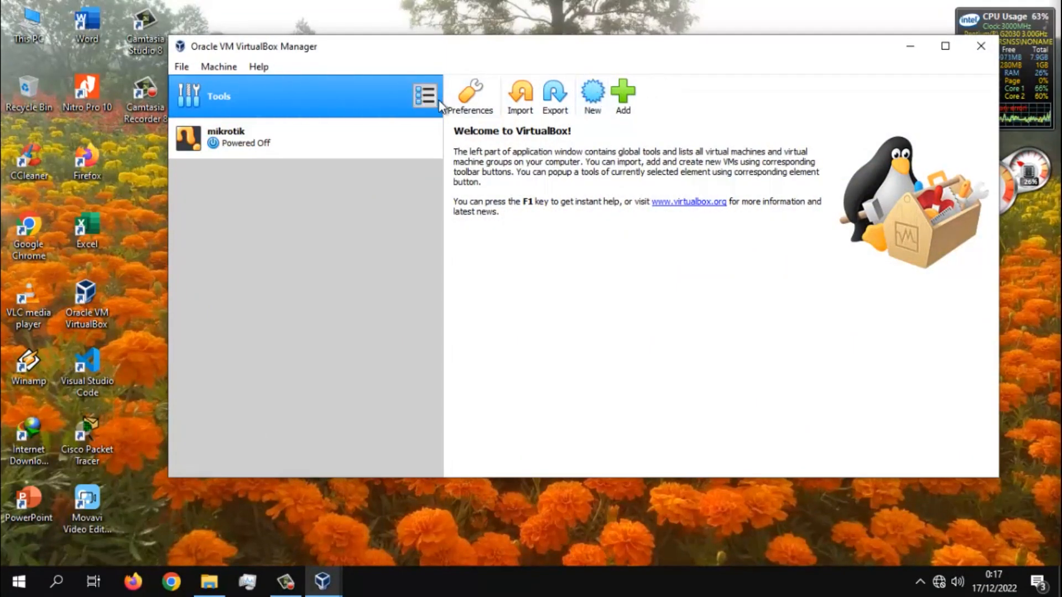
- Try booting the mikrotik machine with a normal start, and power it off while the ISO installer is loading
right_click(346, 134)
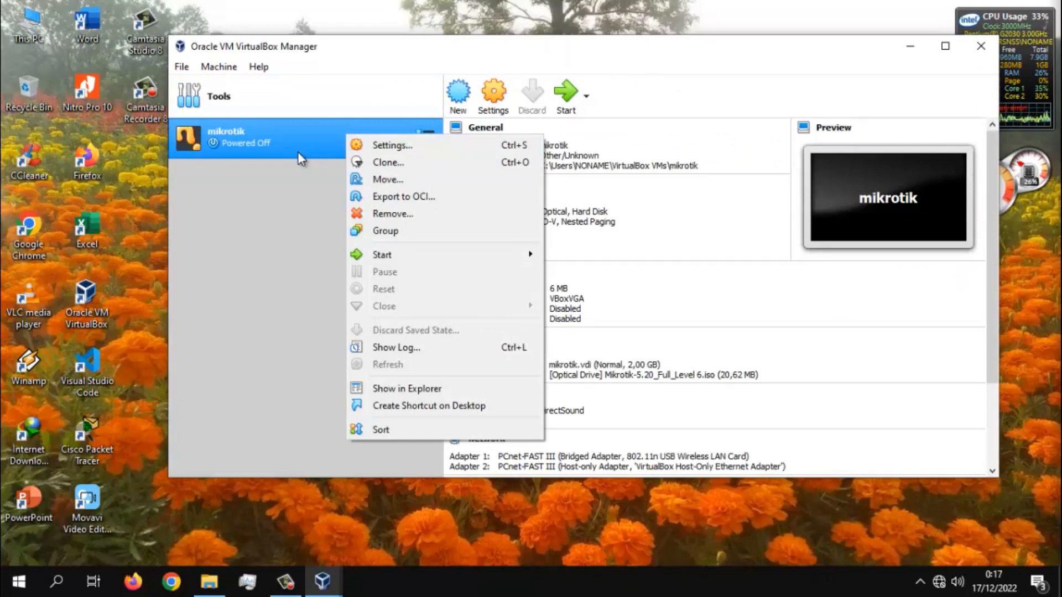
mouse_move(380, 258)
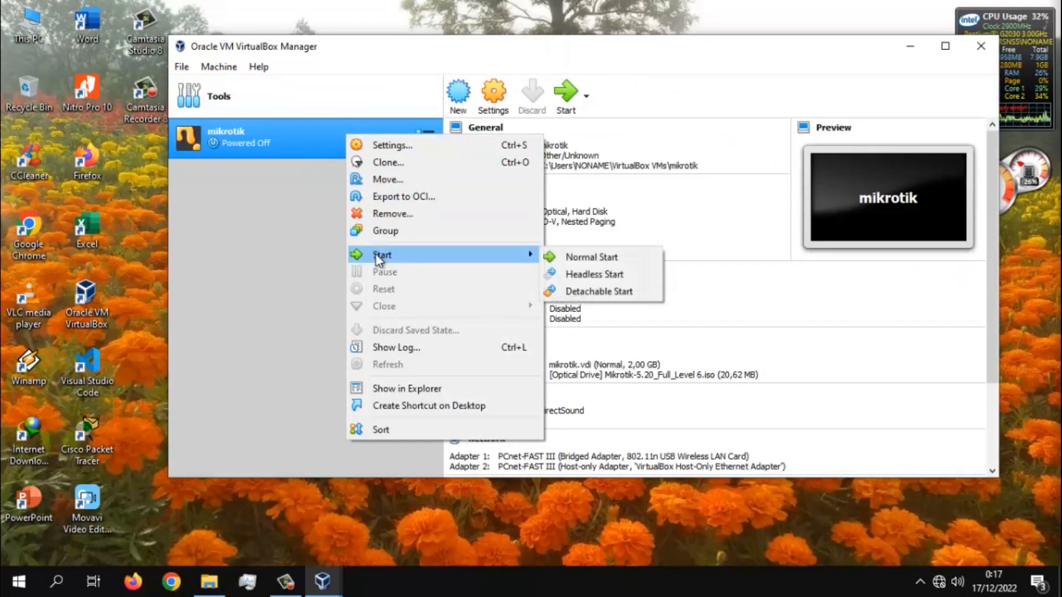
left_click(628, 259)
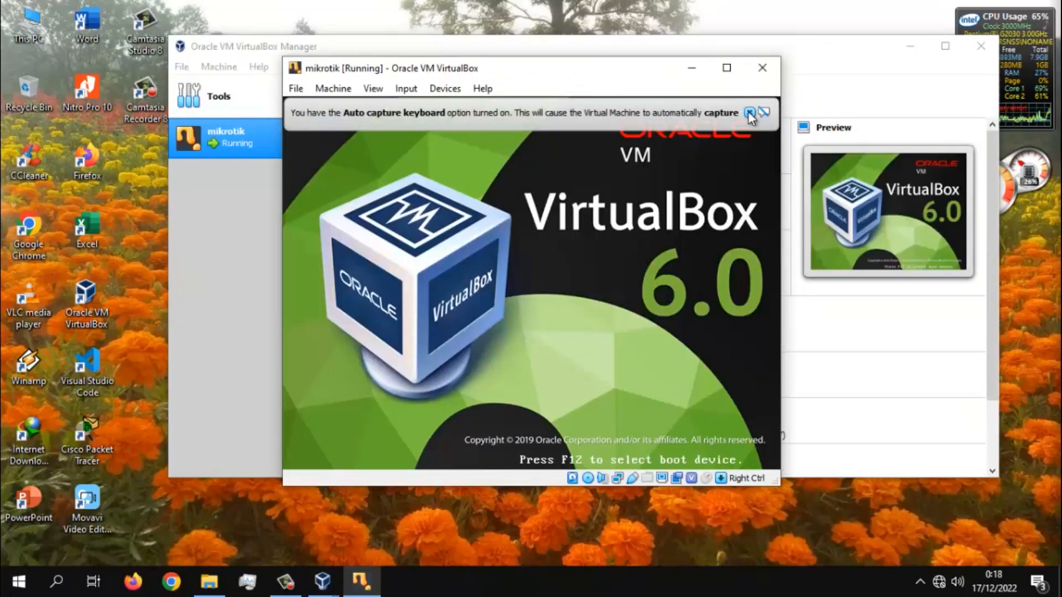
left_click(748, 112)
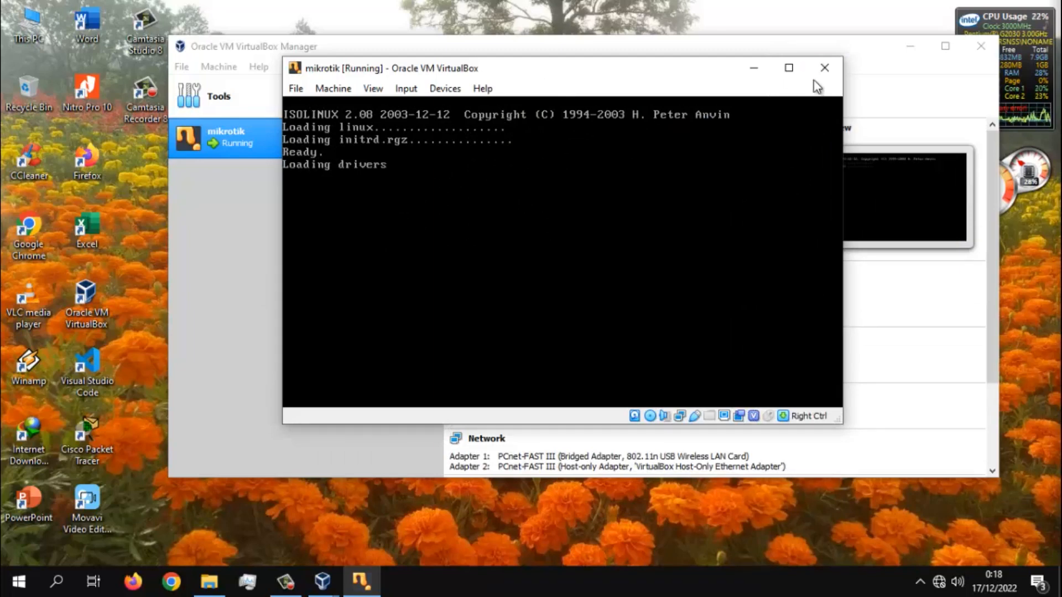
left_click(824, 68)
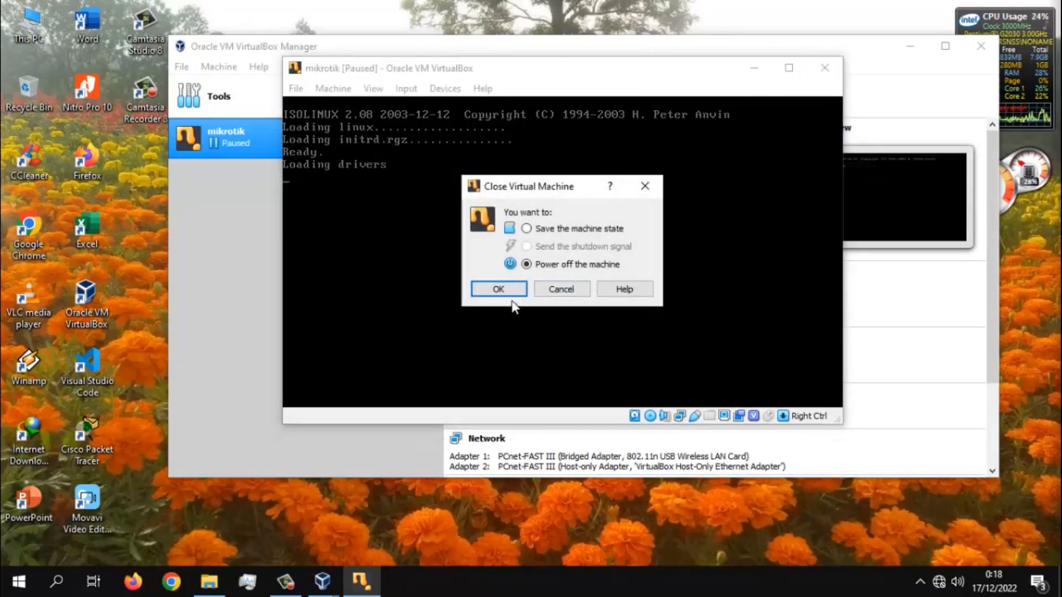
left_click(502, 289)
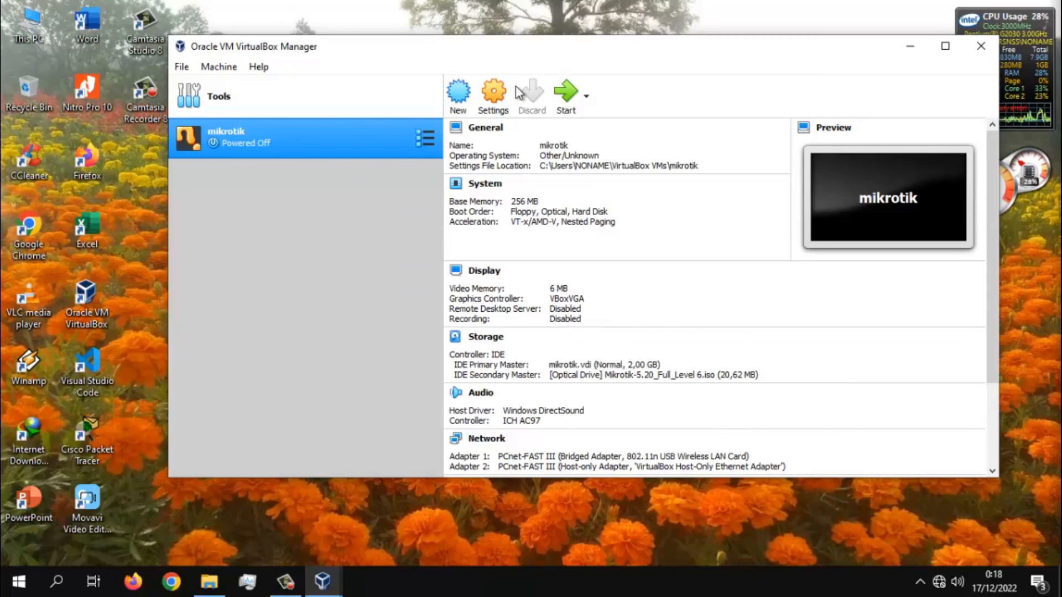
- Try removing the Mikrotik-5.20_Full_Level 6.iso optical drive from the mikrotik machine's storage, closing the settings without saving
left_click(506, 92)
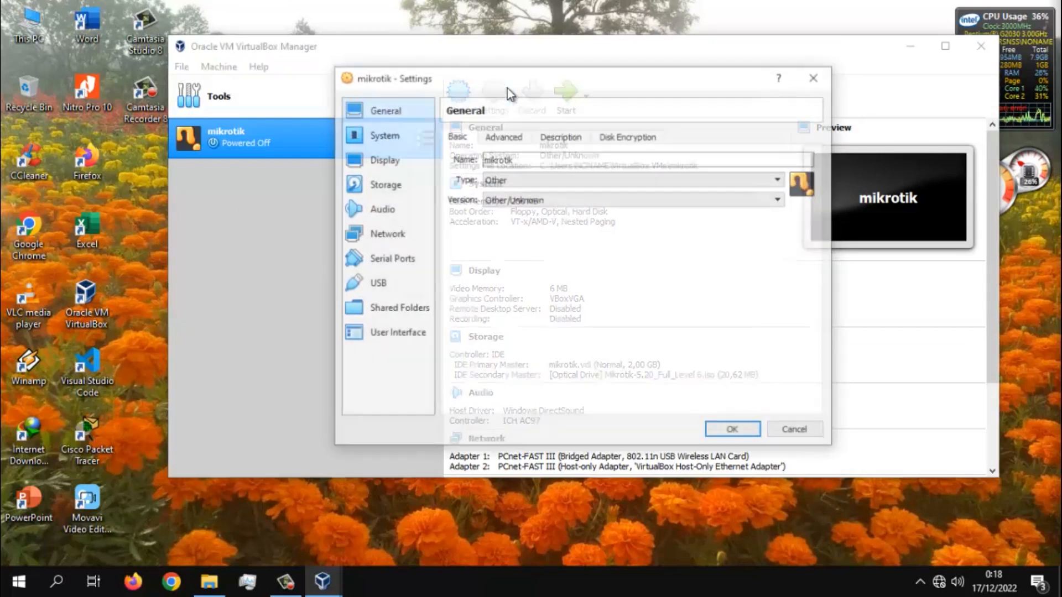
left_click(399, 238)
left_click(397, 263)
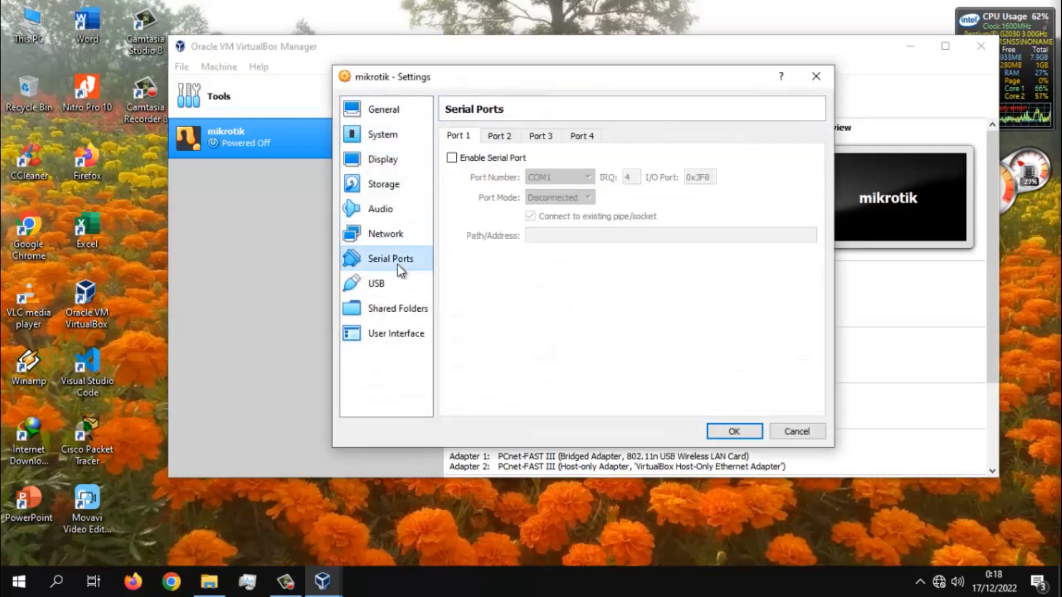
left_click(394, 235)
left_click(387, 210)
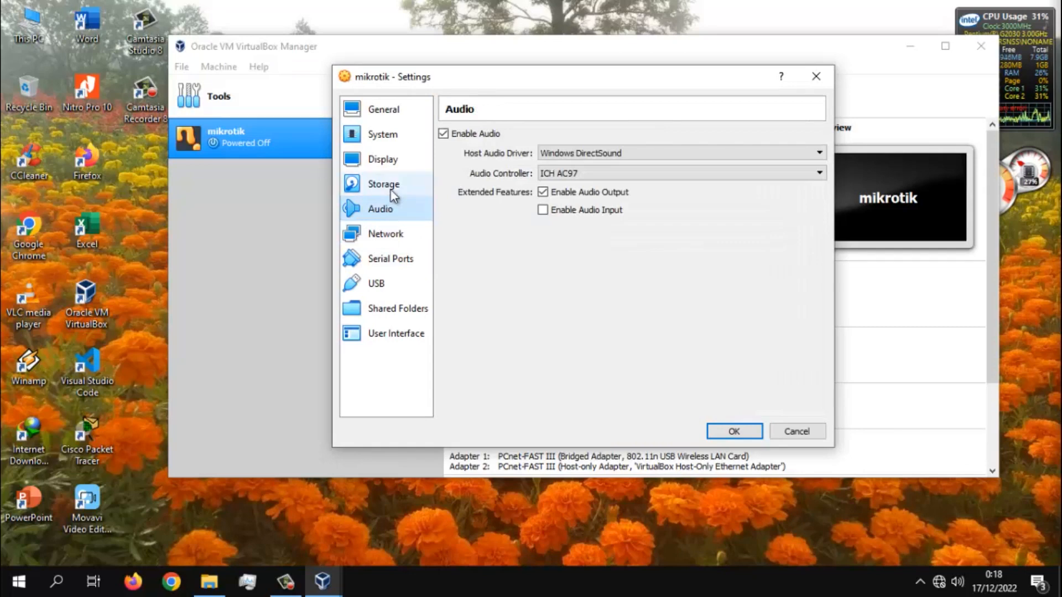
left_click(390, 188)
left_click(535, 189)
right_click(536, 190)
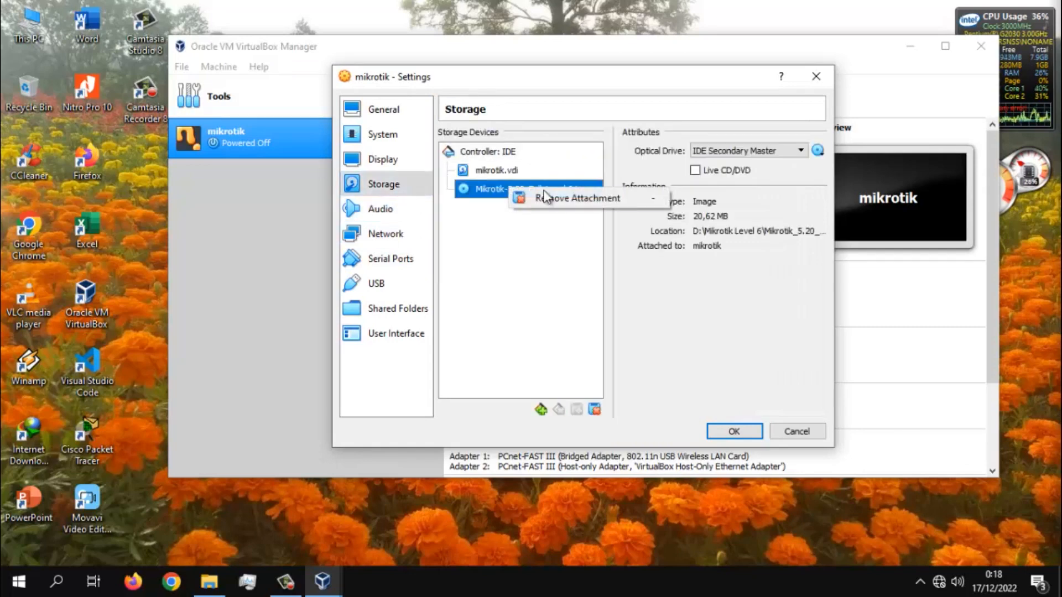
left_click(544, 195)
left_click(553, 316)
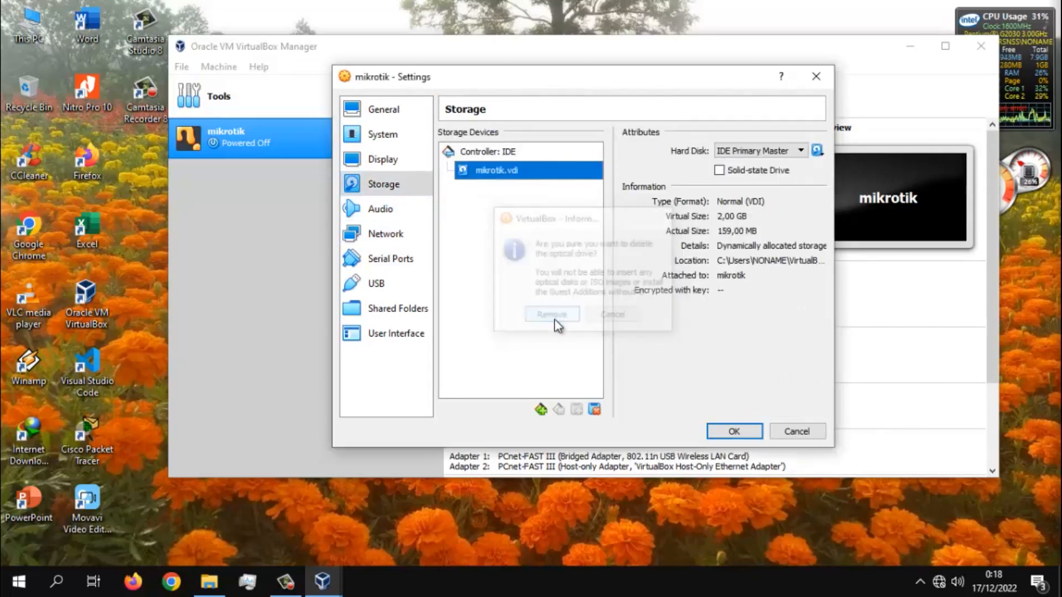
left_click(815, 78)
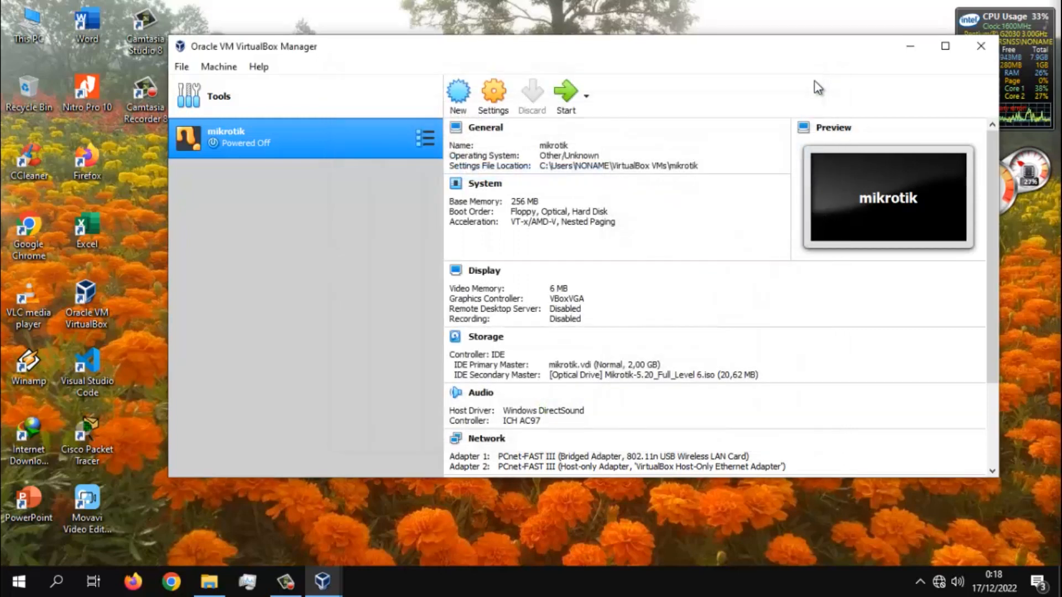
- Boot the mikrotik machine again with a normal start, and power it off at the package installation screen
left_click(588, 99)
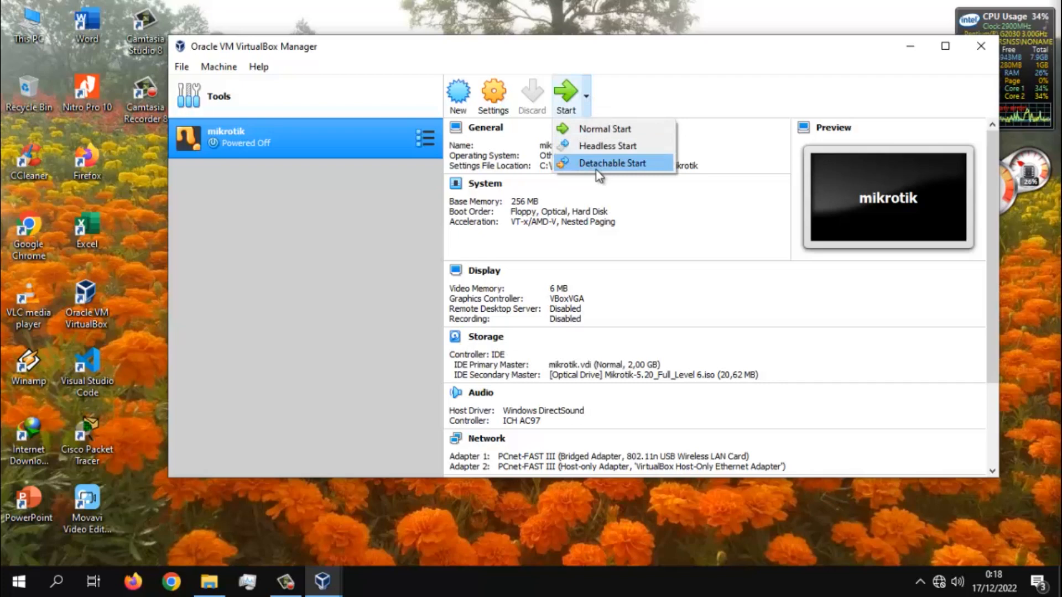
left_click(599, 132)
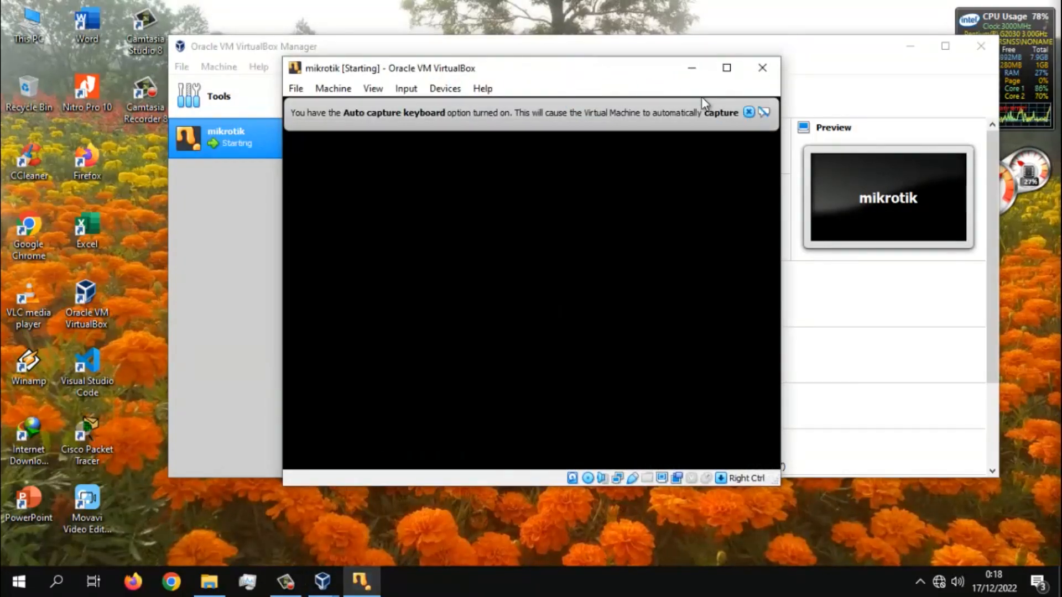
left_click(748, 111)
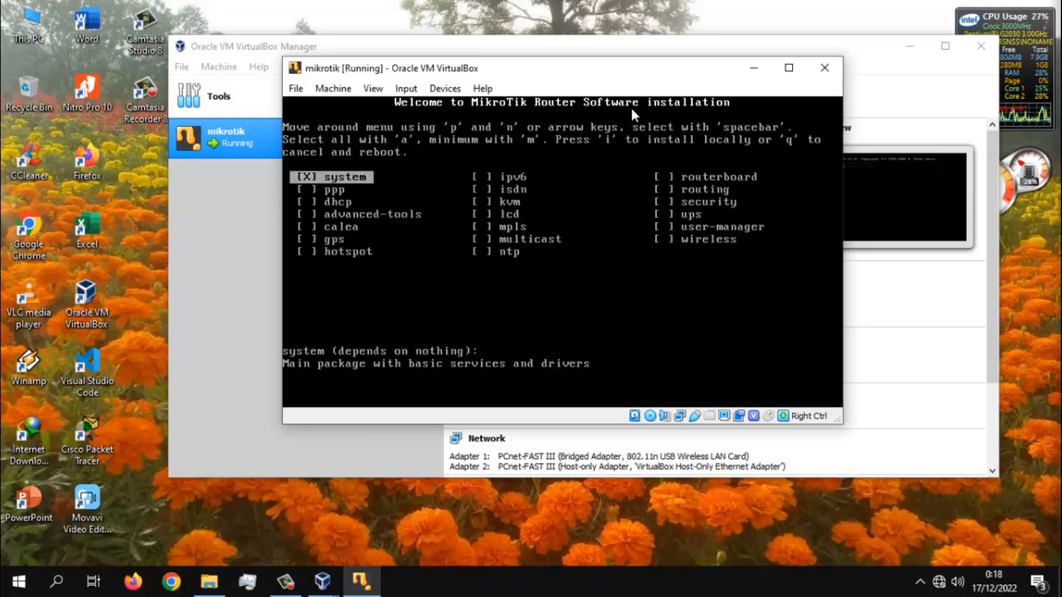
left_click(824, 68)
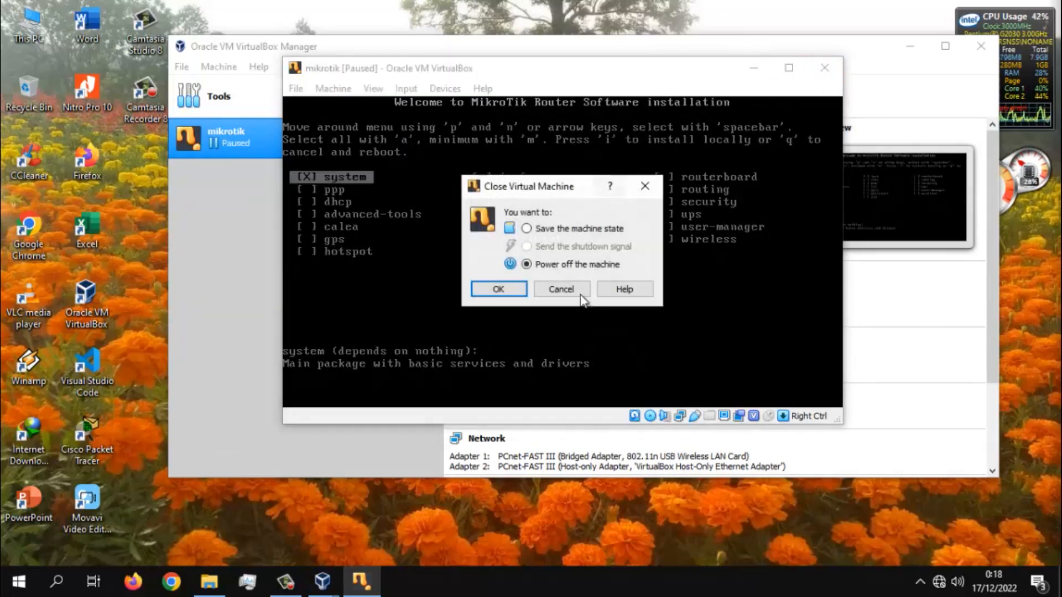
left_click(518, 288)
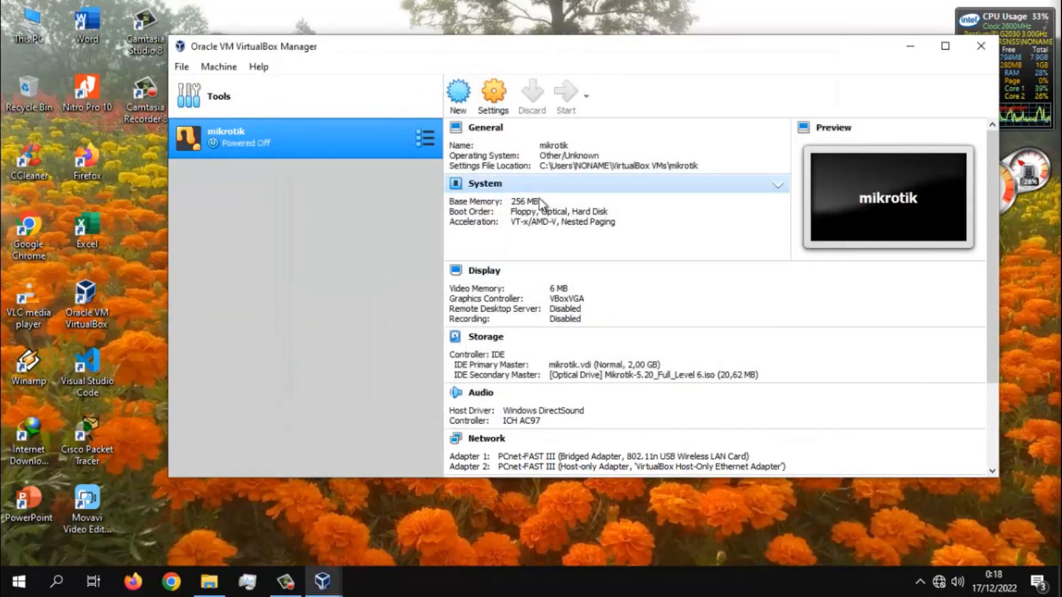
- Remove the optical drive holding Mikrotik-5.20_Full_Level 6.iso from the mikrotik machine's storage and save the settings
left_click(479, 86)
left_click(389, 237)
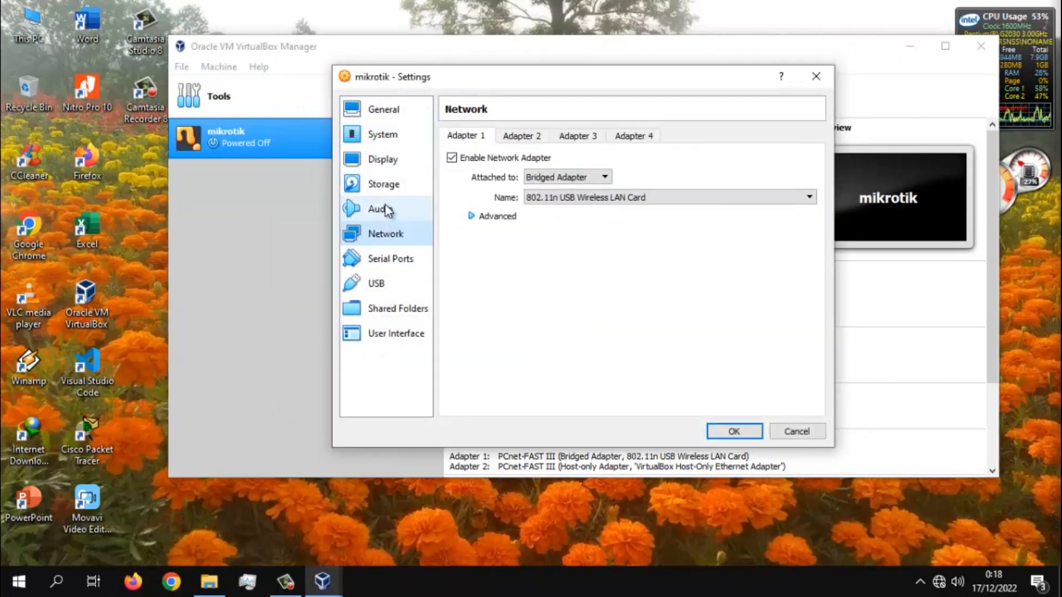
left_click(384, 191)
left_click(545, 188)
right_click(543, 189)
left_click(609, 197)
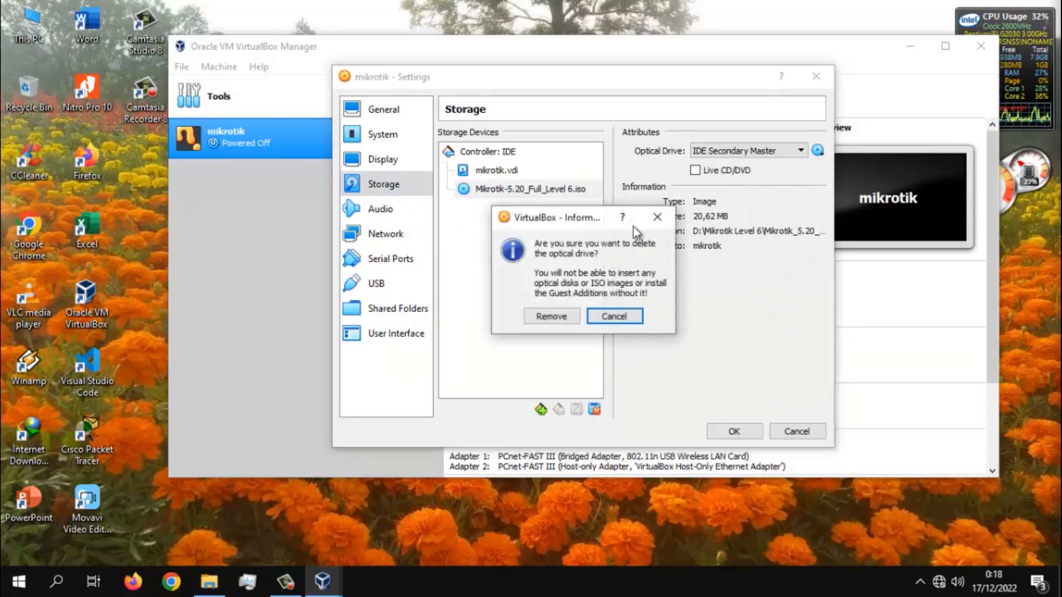
left_click(559, 311)
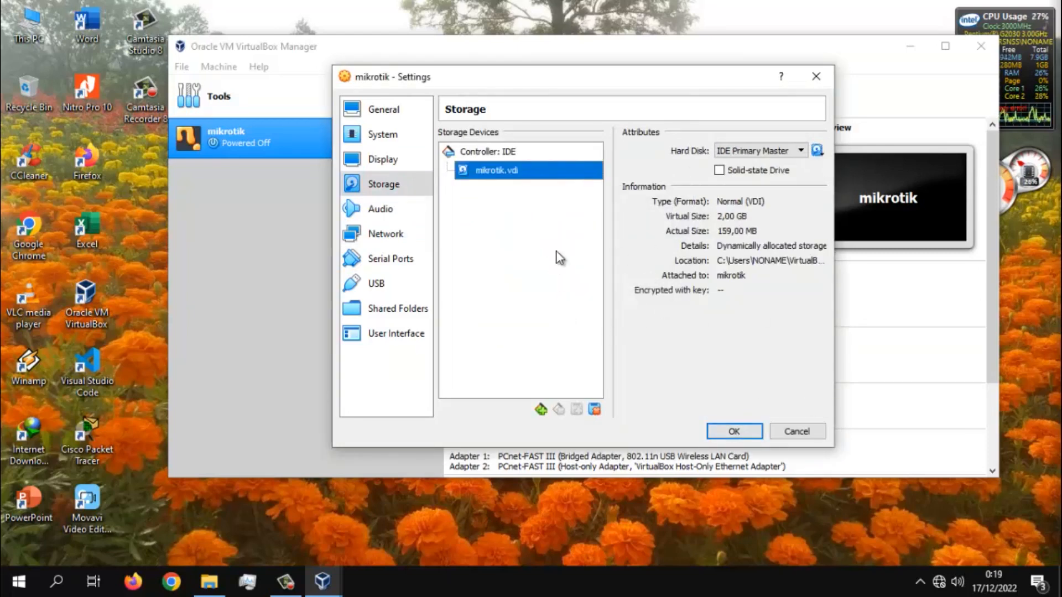
left_click(737, 432)
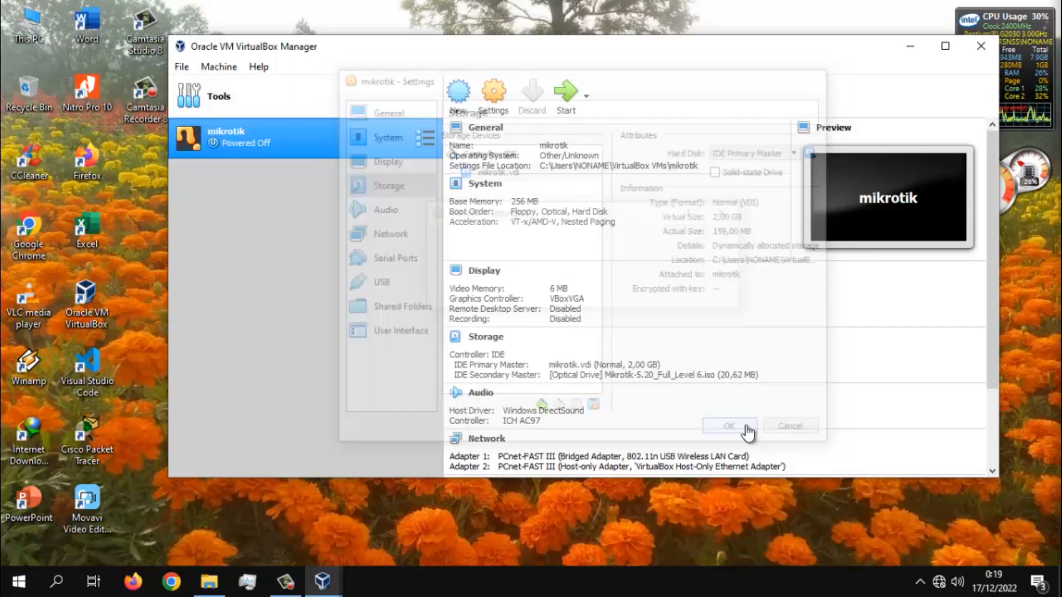
- Boot the mikrotik machine with a detachable start and dismiss the keyboard capture notice
left_click(586, 97)
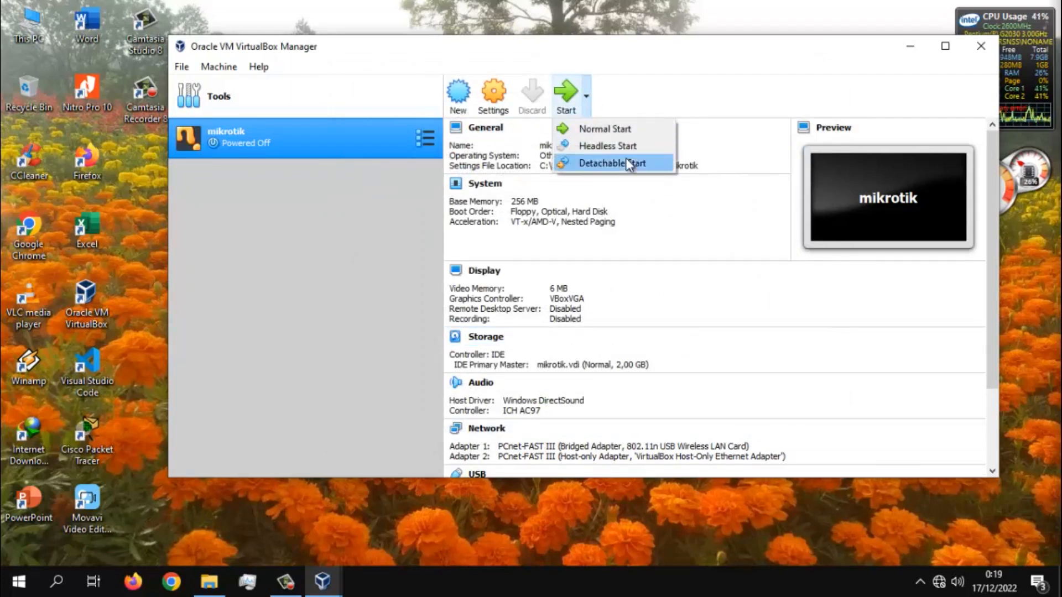
left_click(626, 166)
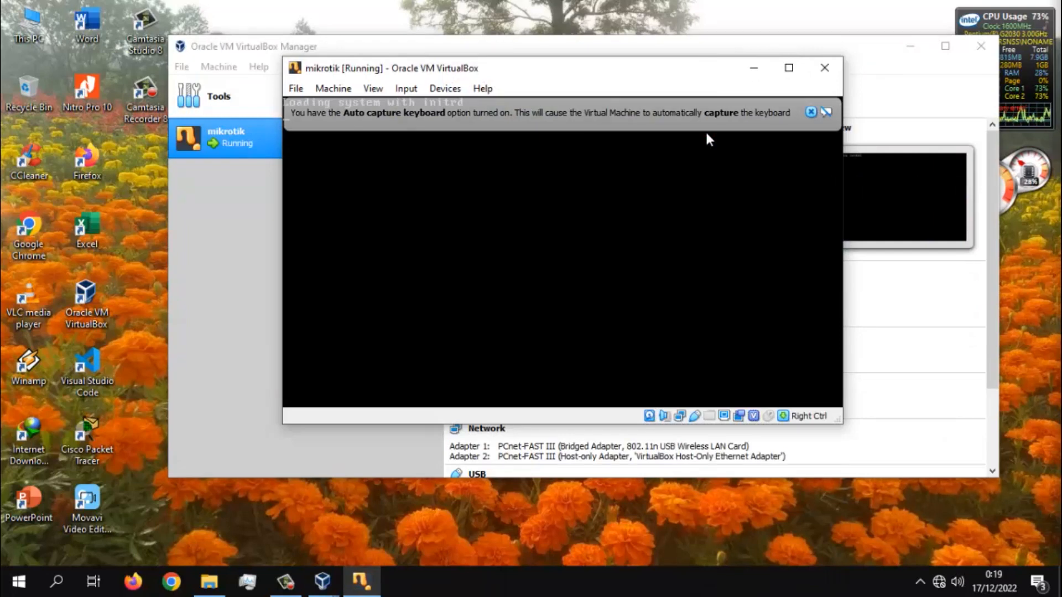
left_click(811, 113)
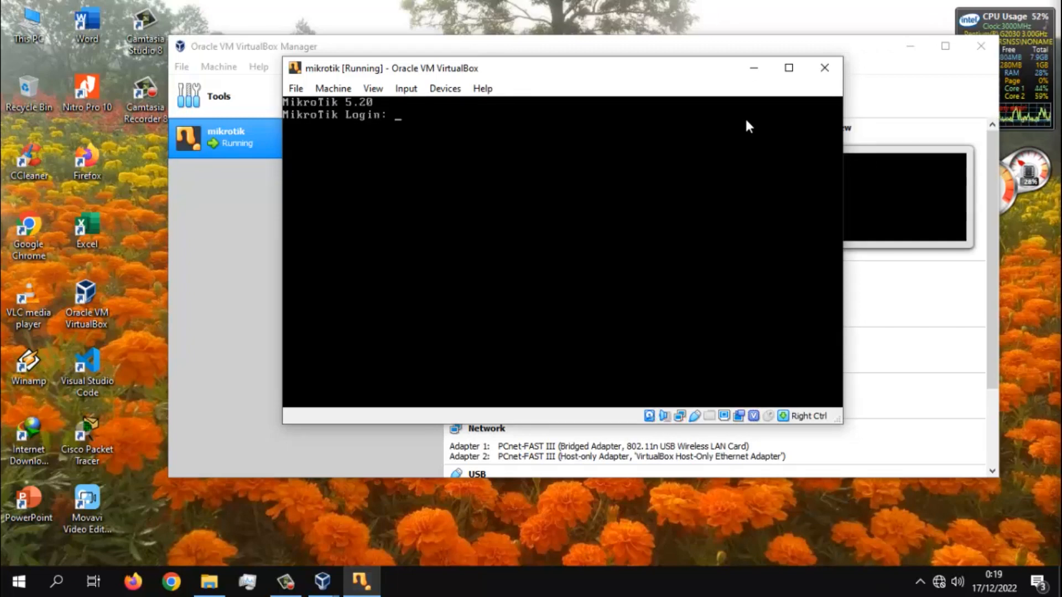
- Log in to the MikroTik console as admin with a blank password and continue past the software key notice
type("mi")
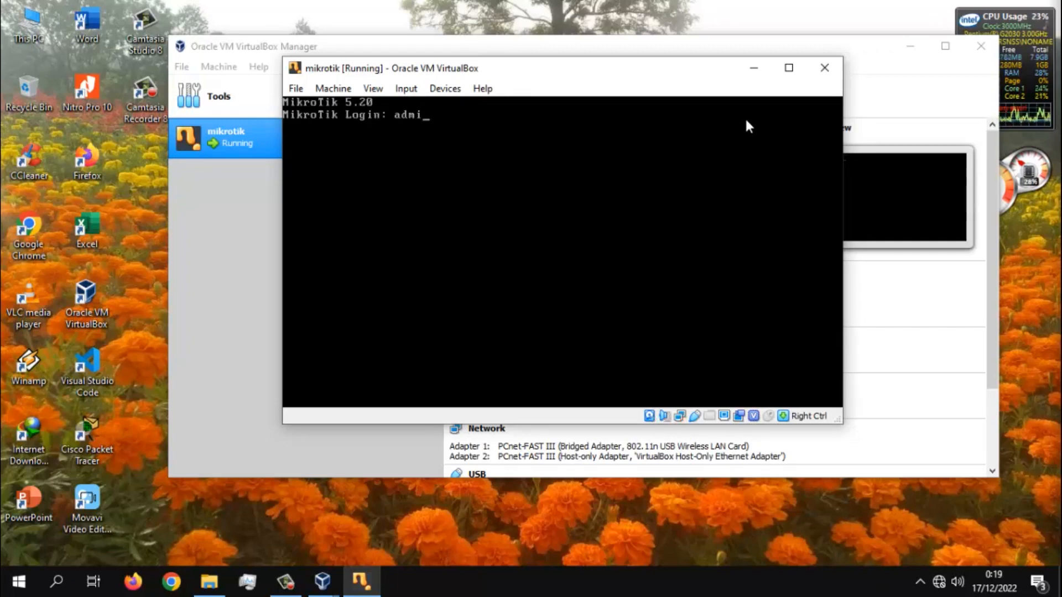
type("n")
key("Return")
key("Return")
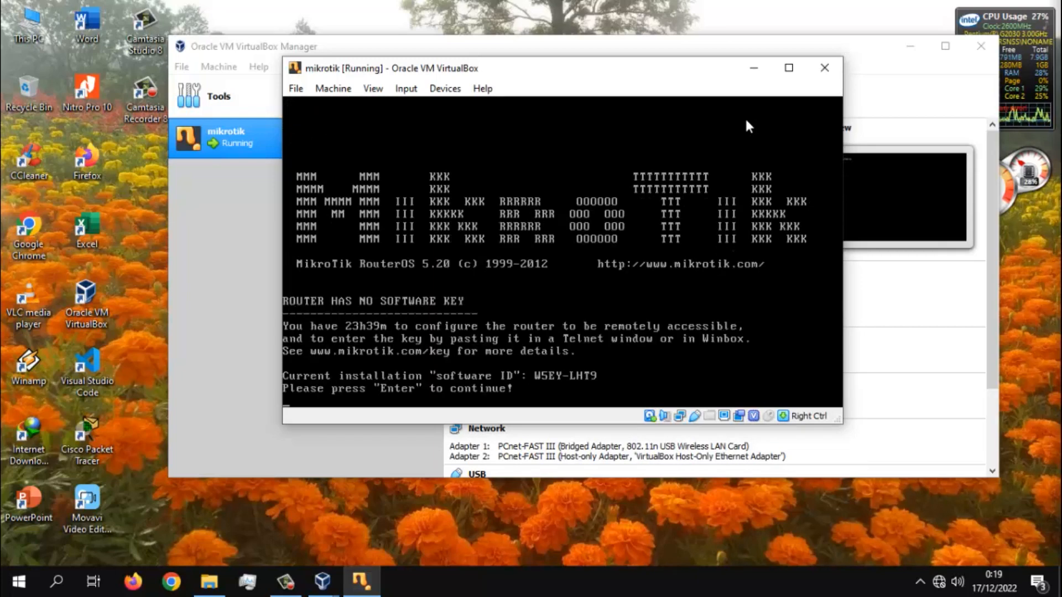
key("Return")
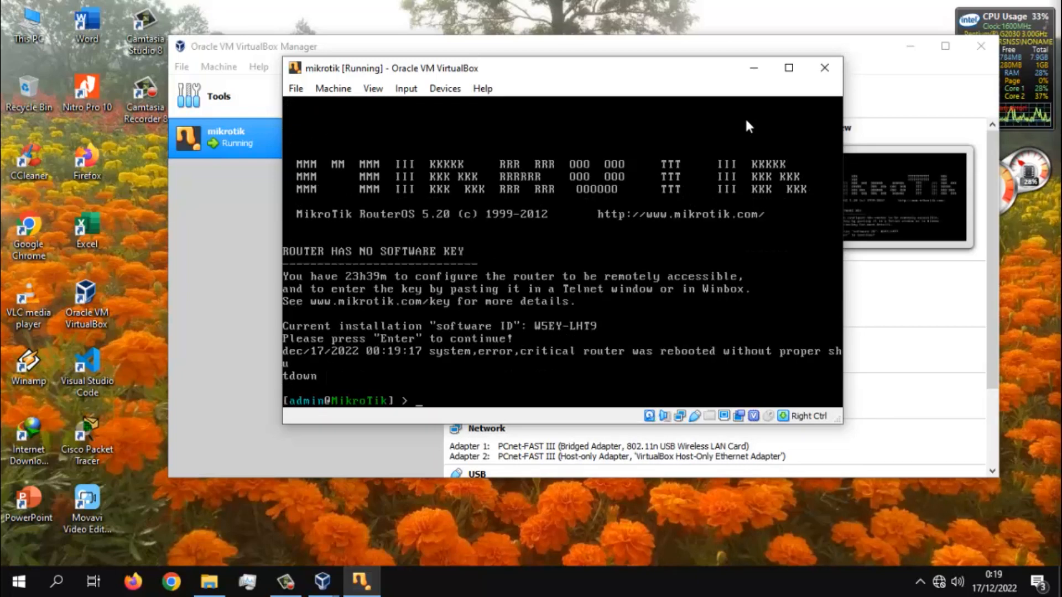
- Print the system license details in the MikroTik console
type("sys lice")
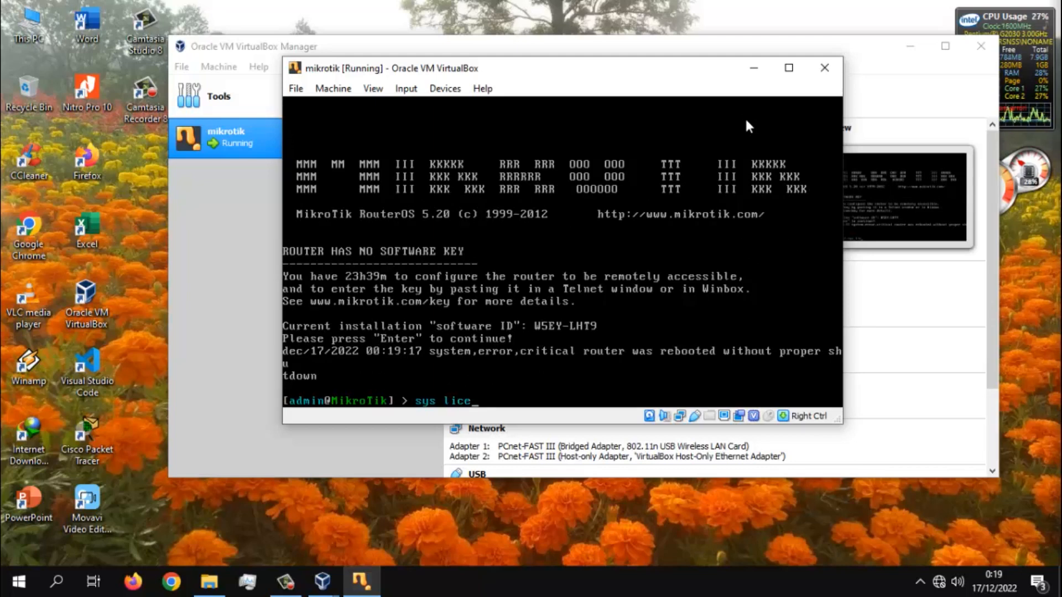
key("Return")
type("print")
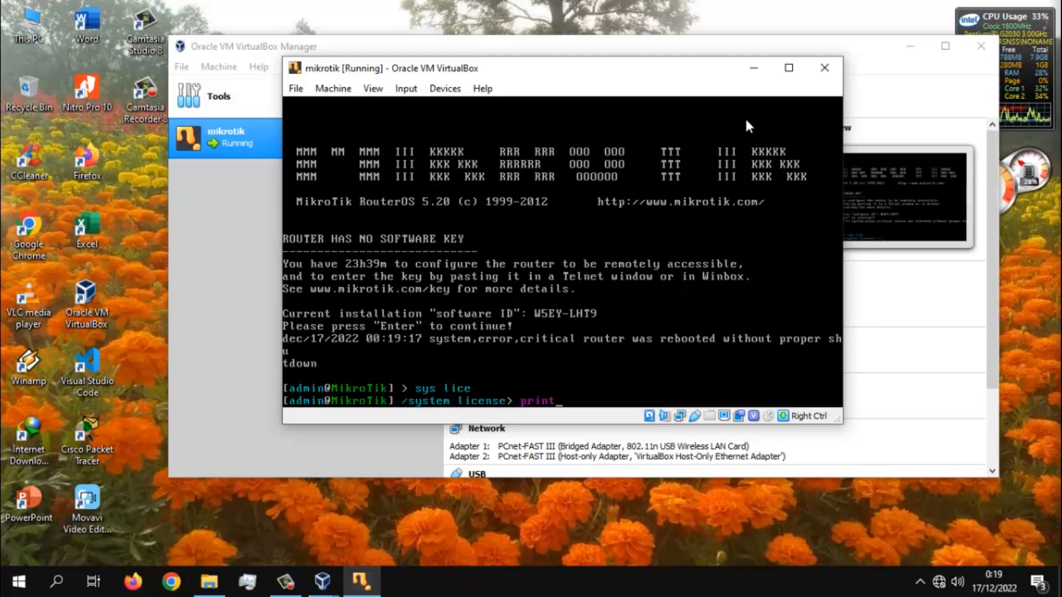
key("Return")
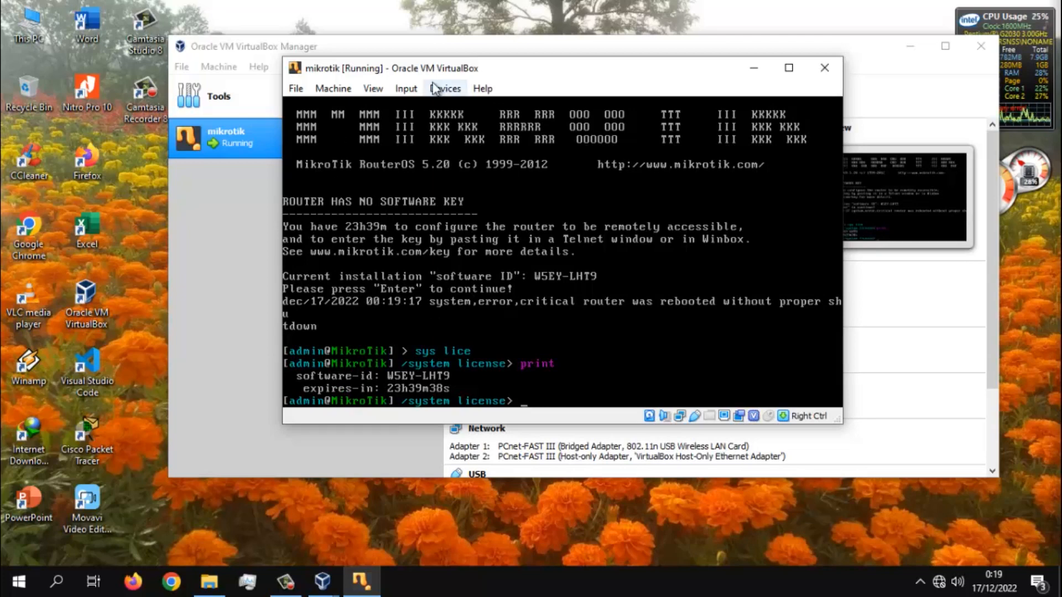
left_click(407, 90)
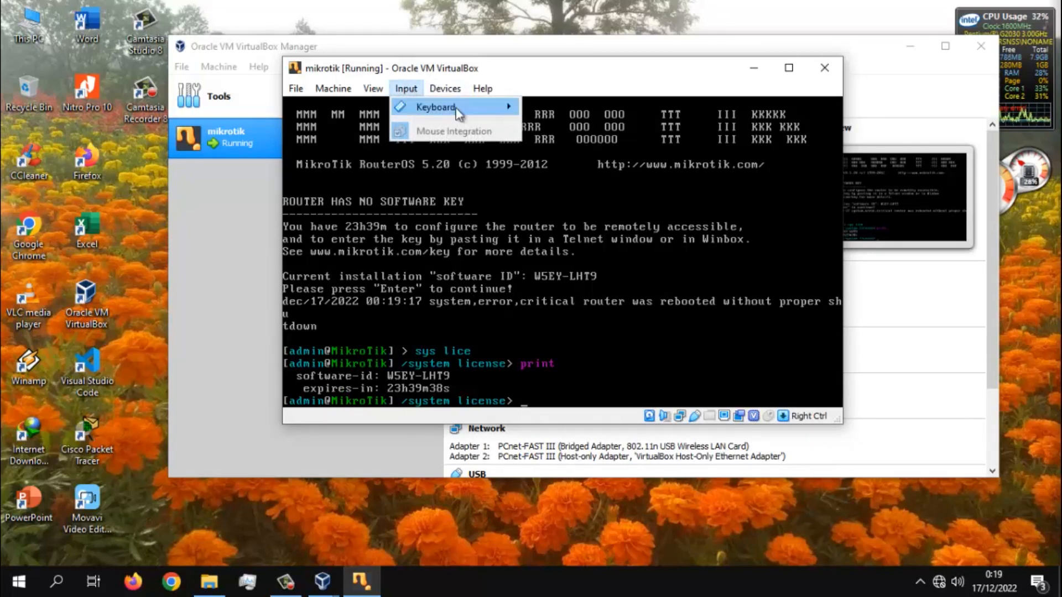
left_click(619, 82)
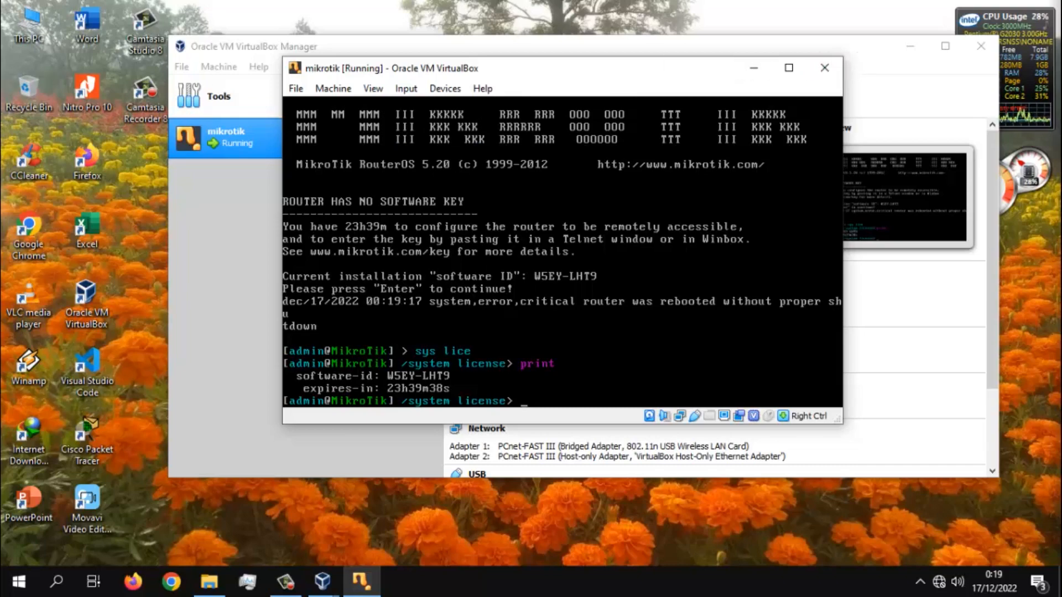
- Run winbox-2.2.18 as administrator from the Downloads\Programs folder, connect to the router as admin, and close the session
double_click(20, 25)
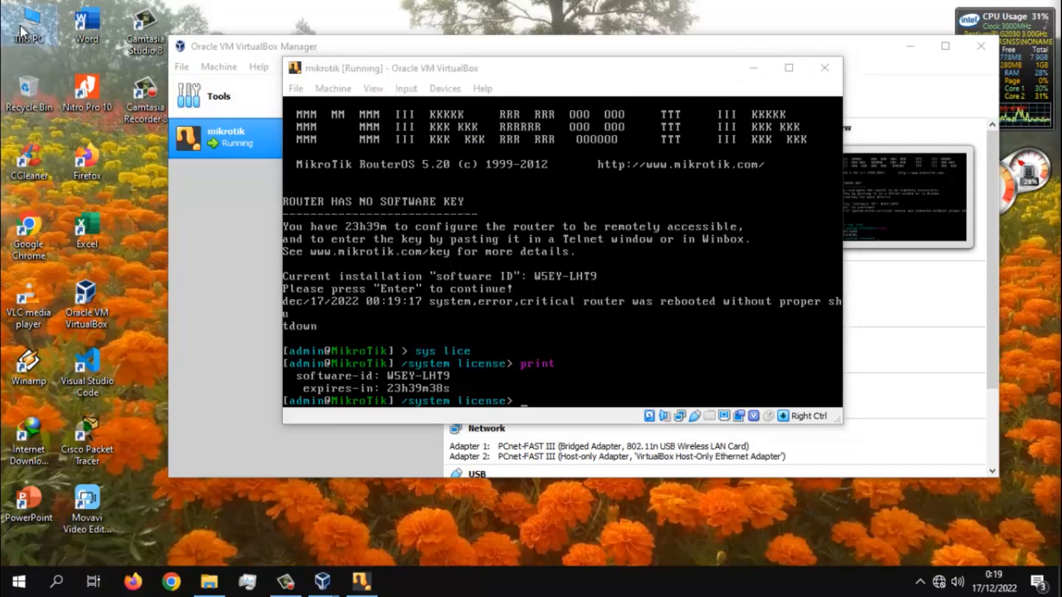
left_click(106, 237)
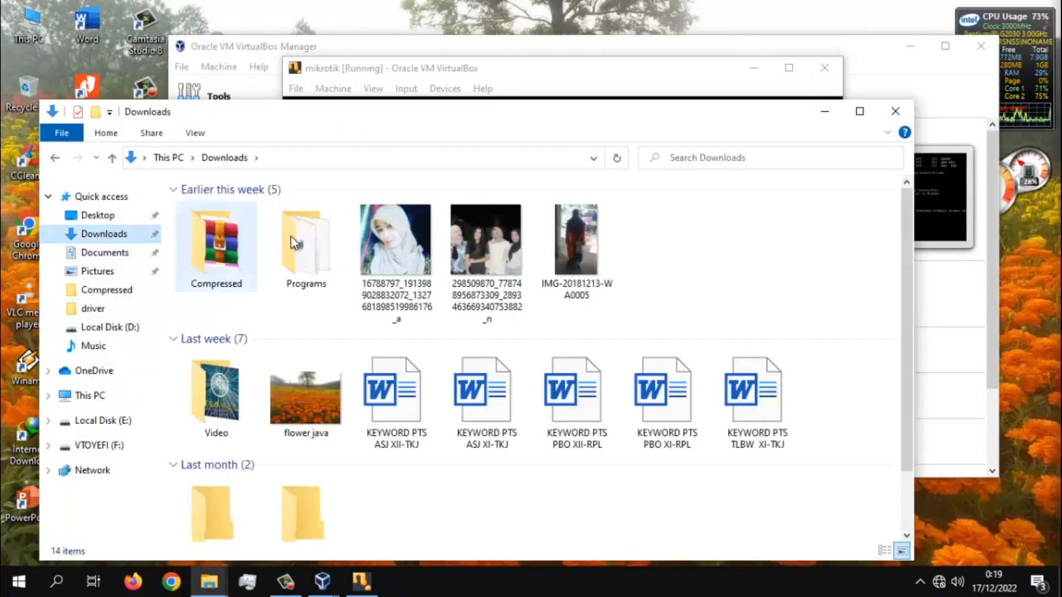
double_click(294, 252)
right_click(211, 272)
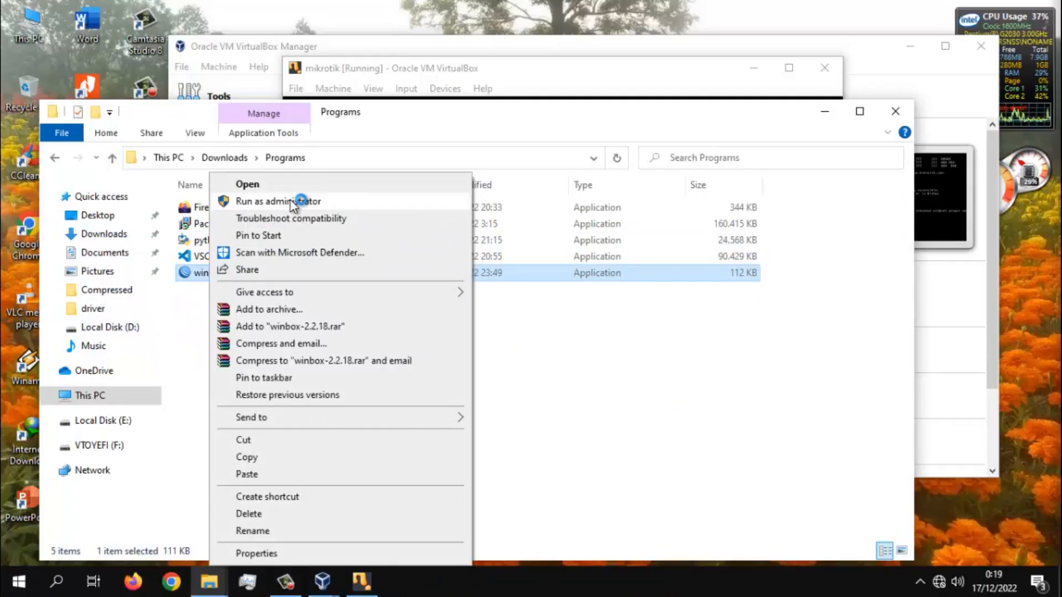
left_click(292, 203)
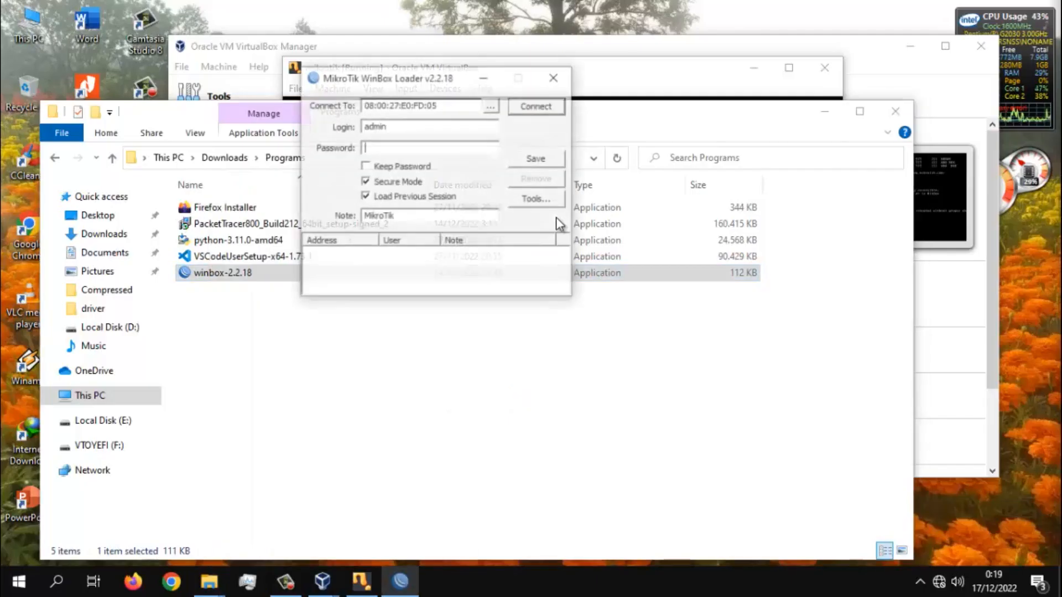
left_click(559, 109)
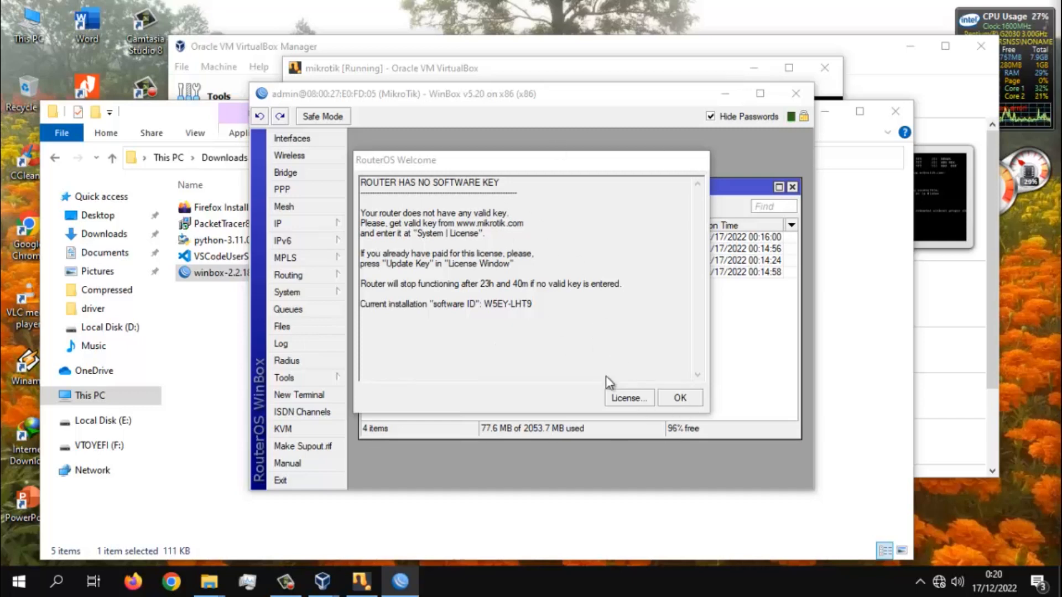
left_click(795, 93)
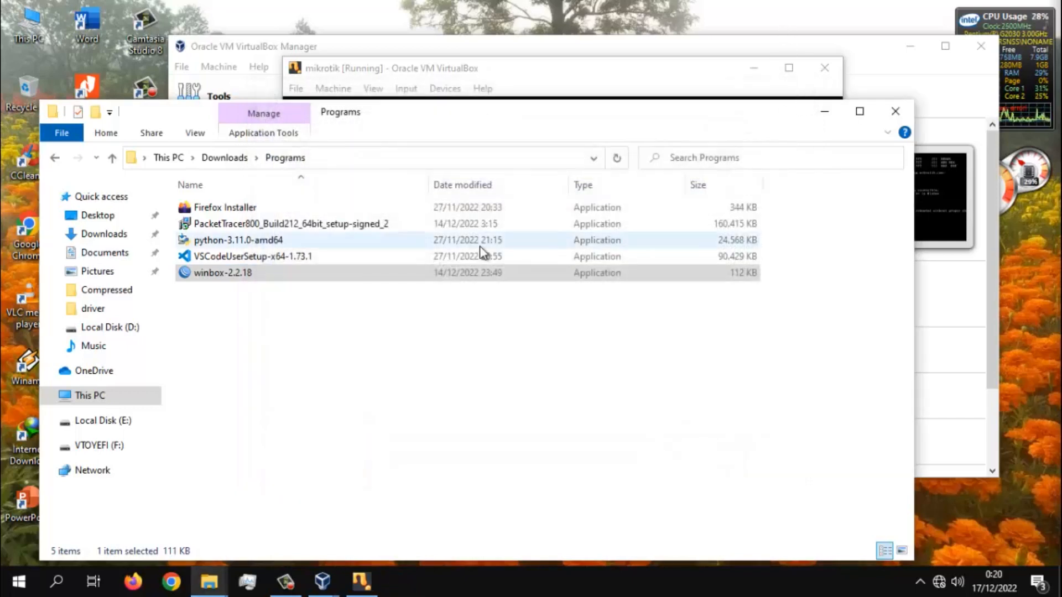
- Connect the computer to the Redmi Wi-Fi network and close the Programs folder window
left_click(942, 585)
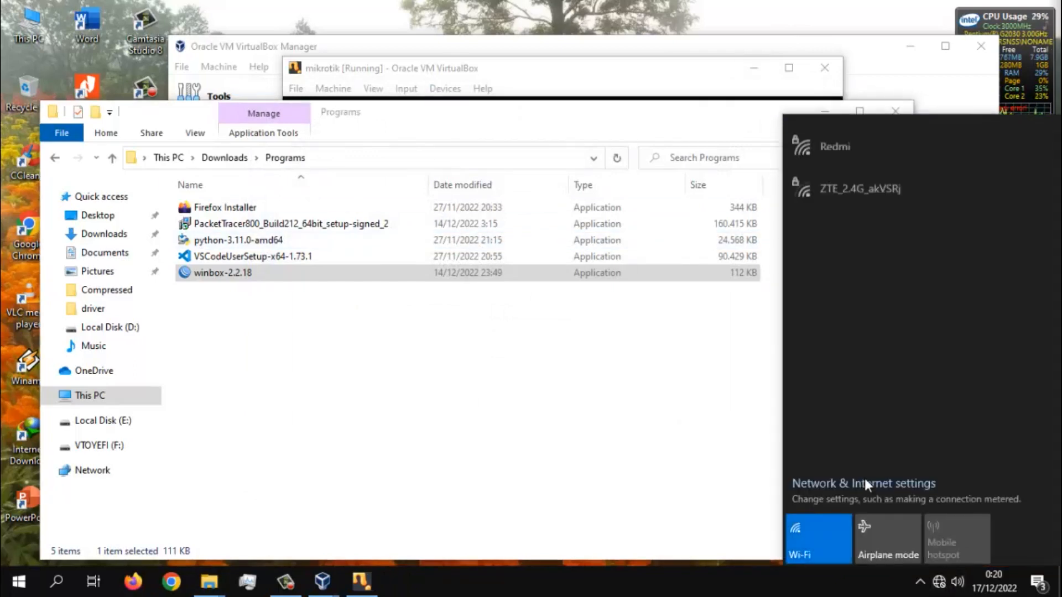
left_click(876, 142)
left_click(982, 215)
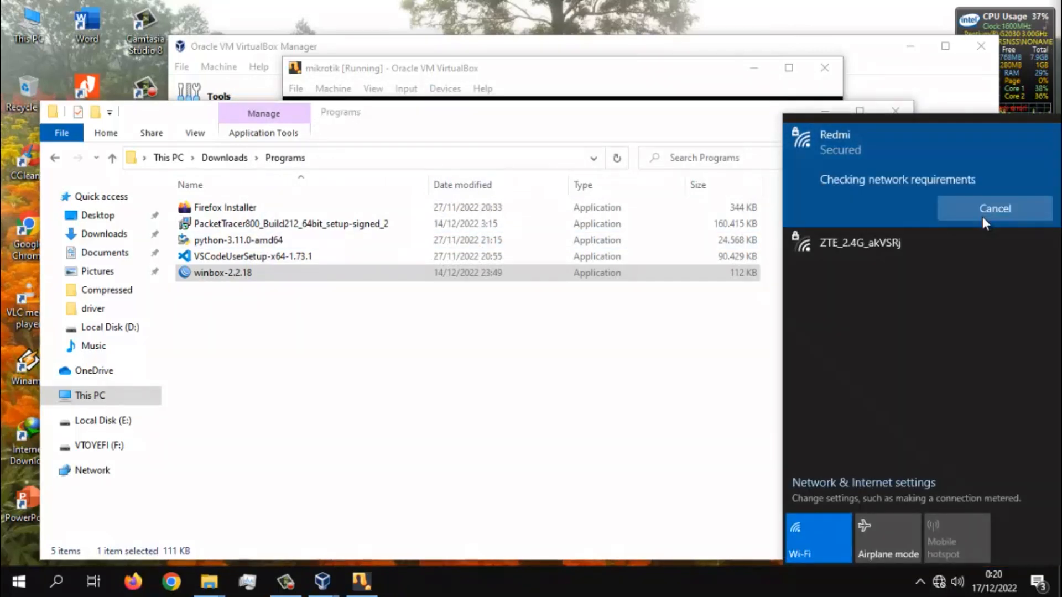
left_click(728, 407)
left_click(895, 112)
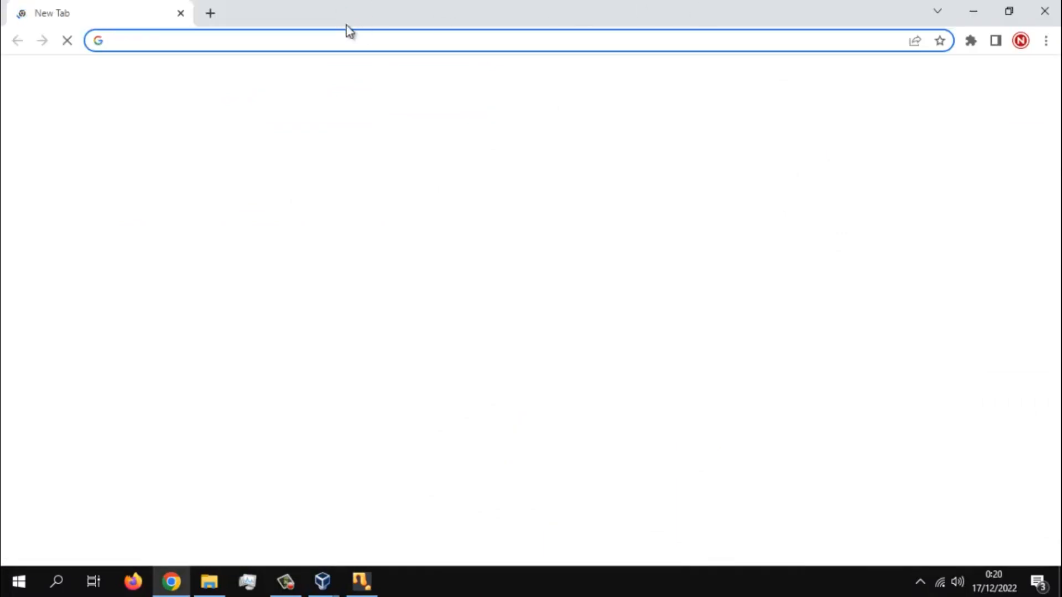
- Search the web for winbox 2.2.16 in Chrome
left_click(363, 37)
type("w")
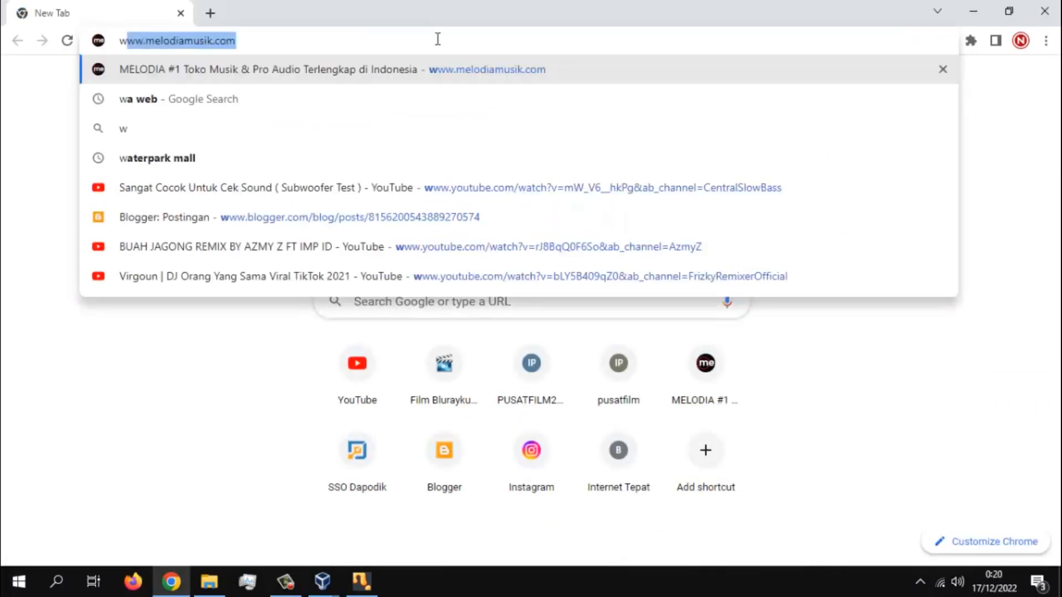
type("inbox")
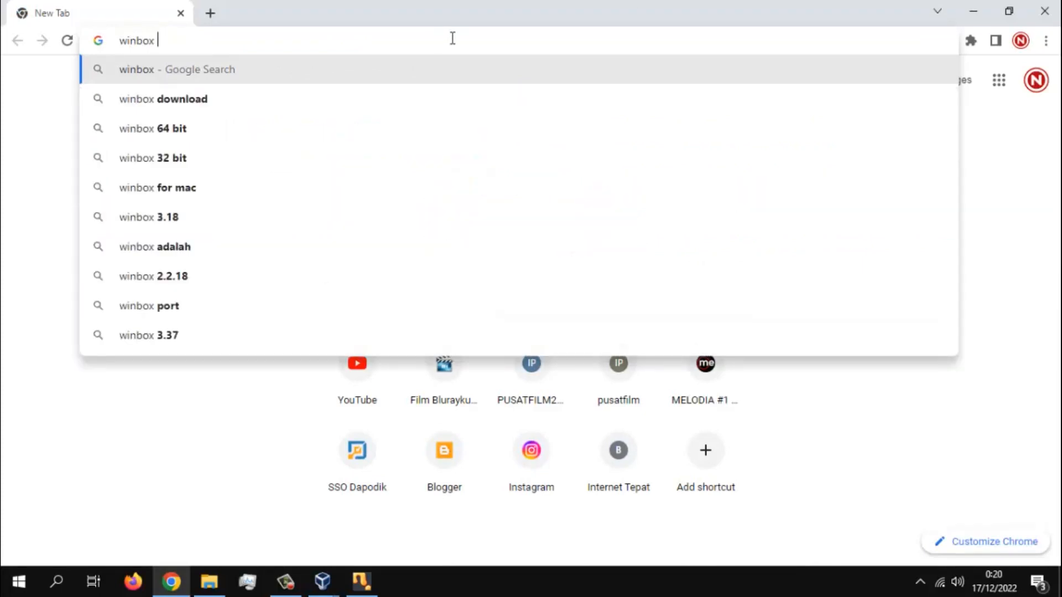
type(" 2.")
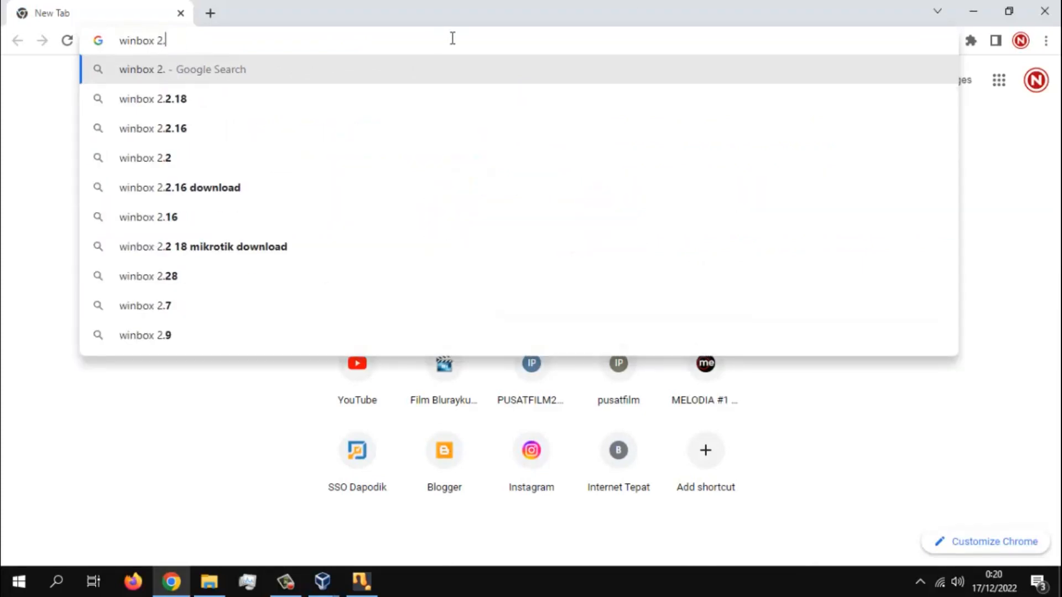
key("Down")
key("Down")
key("Return")
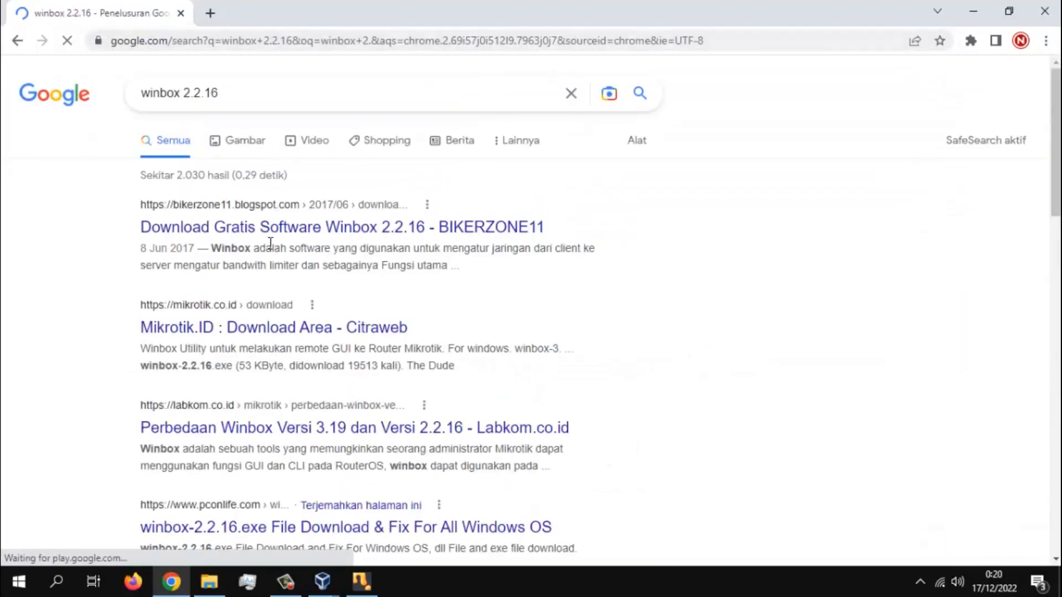
- Download winbox_bikerzone11.rar from the BIKERZONE11 page for Winbox 2.2.16 and show it in the Compressed folder
left_click(372, 226)
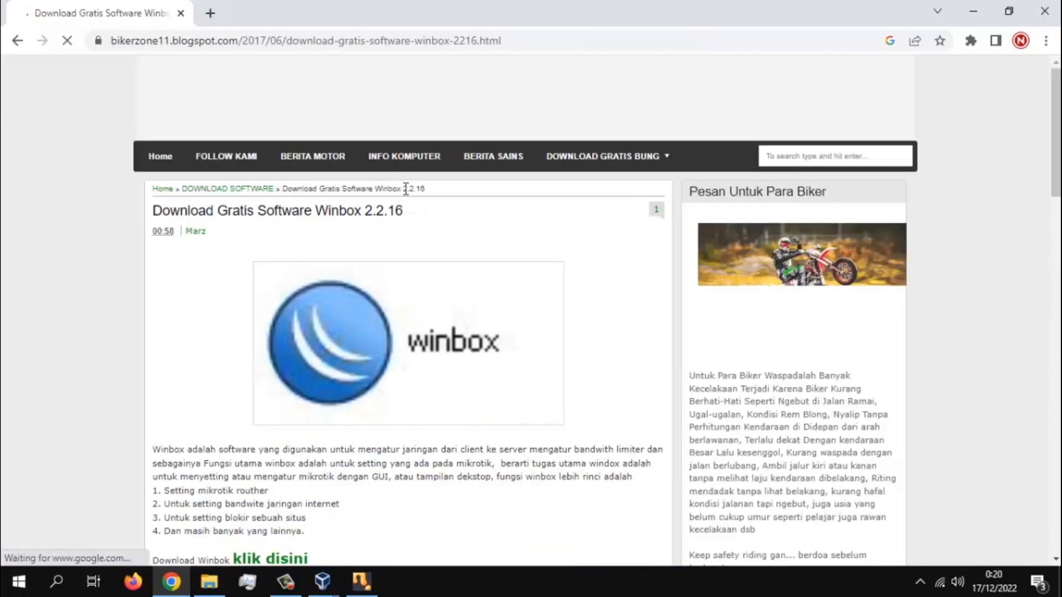
scroll(342, 342, "down", 4)
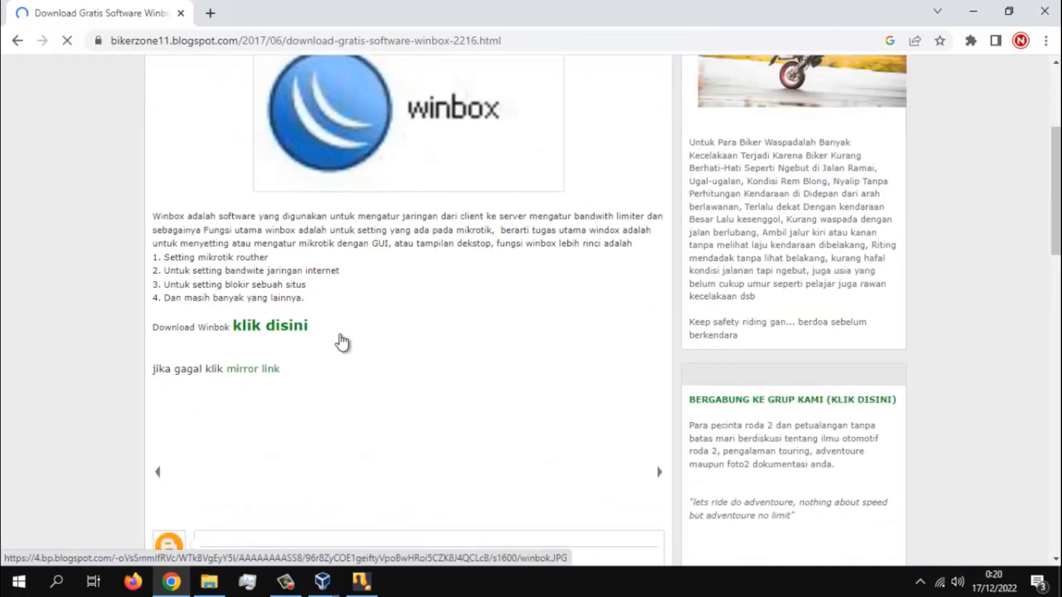
left_click(278, 330)
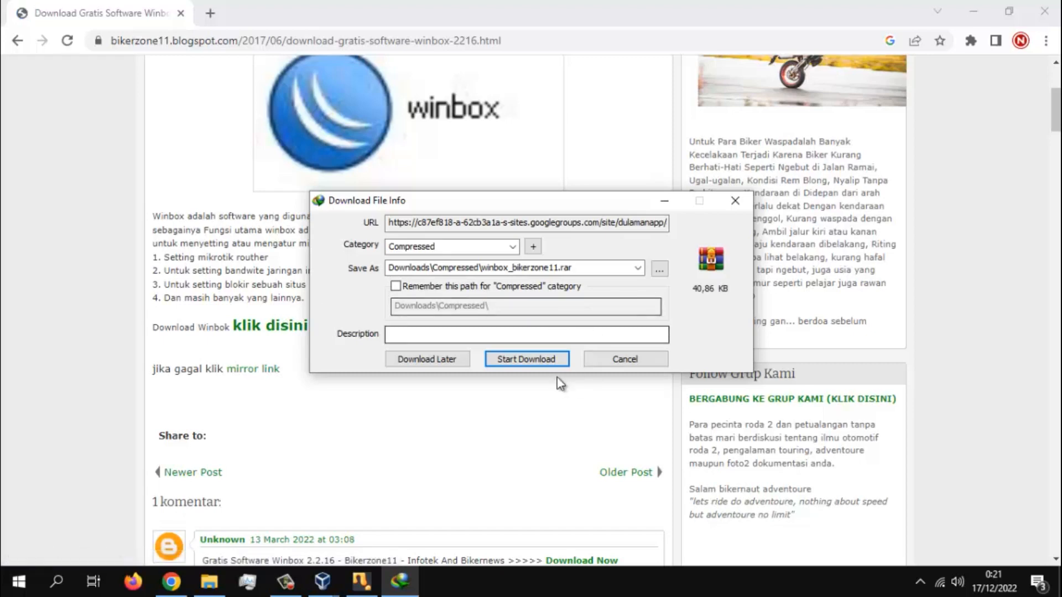
left_click(544, 360)
left_click(557, 341)
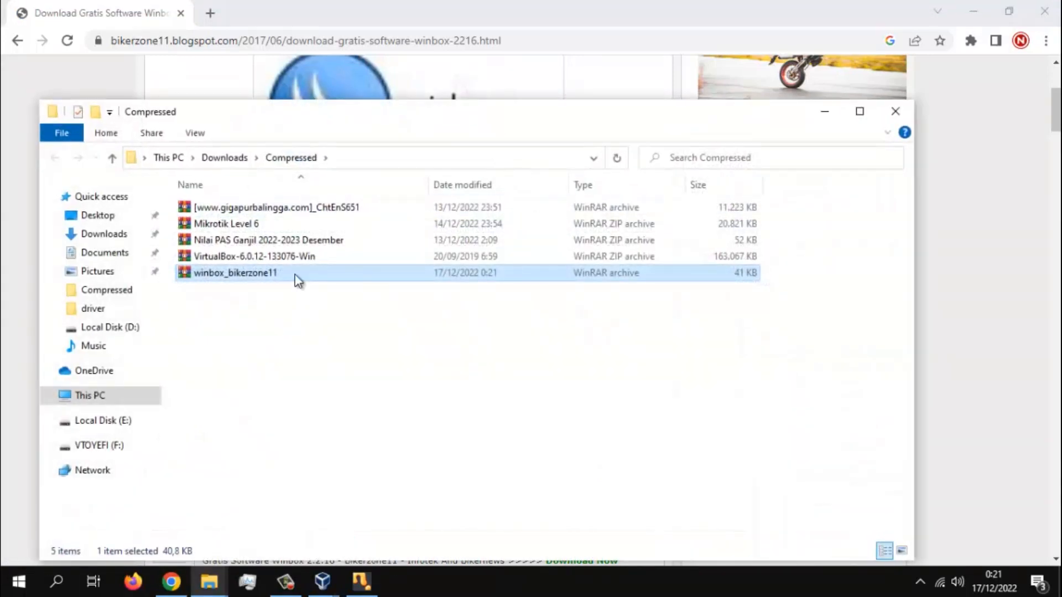
- Extract the winbox_bikerzone11 archive into its own folder and launch winbox from it
right_click(295, 276)
left_click(376, 316)
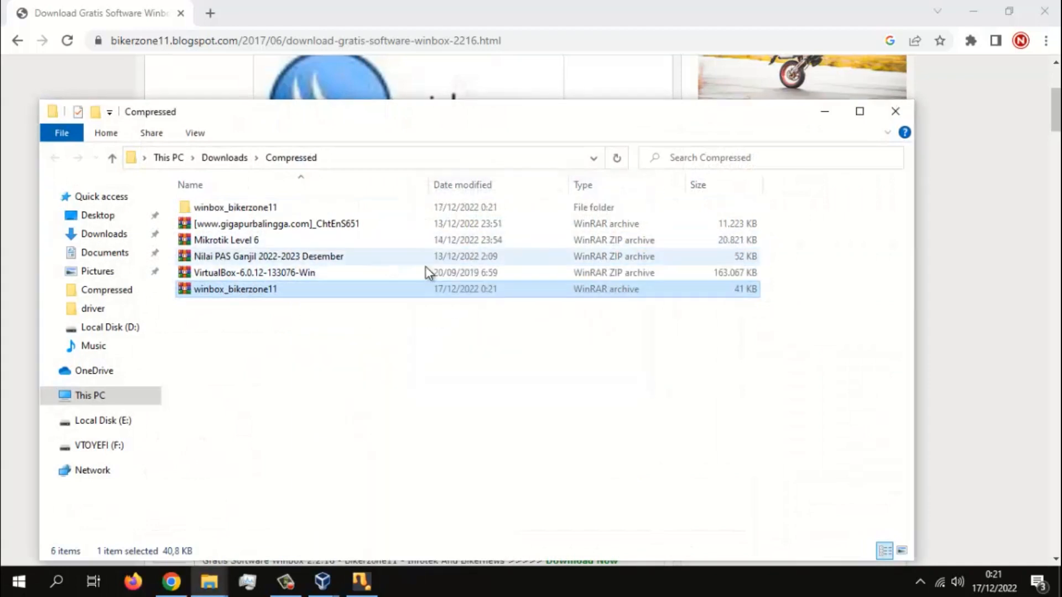
double_click(248, 207)
double_click(259, 207)
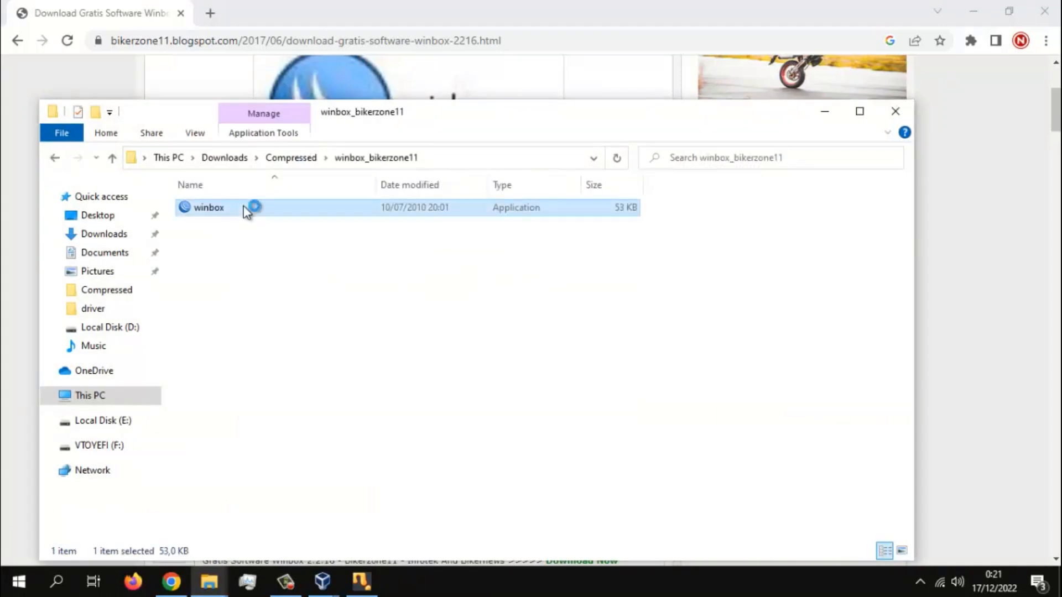
- Allow winbox through the firewall on private networks and connect as admin to the router with MAC address 08:00:27:E0:FD:05
left_click(492, 105)
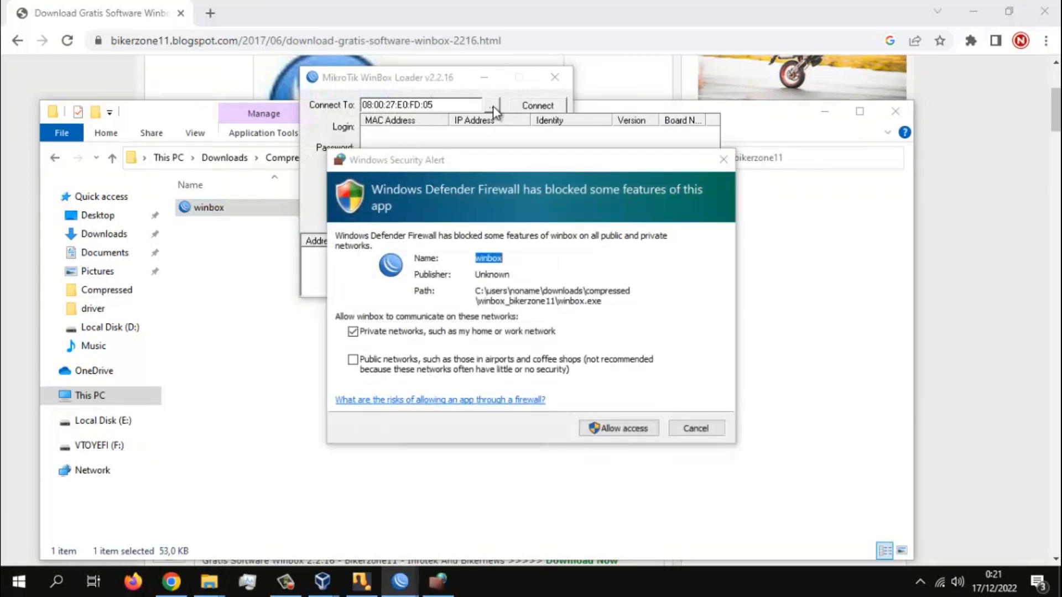
left_click(616, 432)
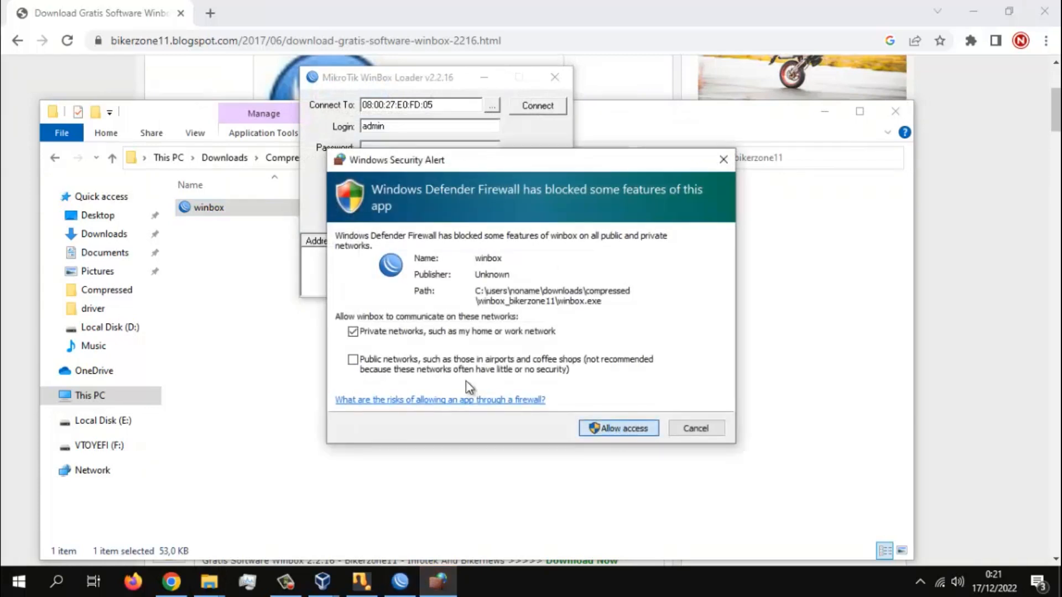
left_click(487, 106)
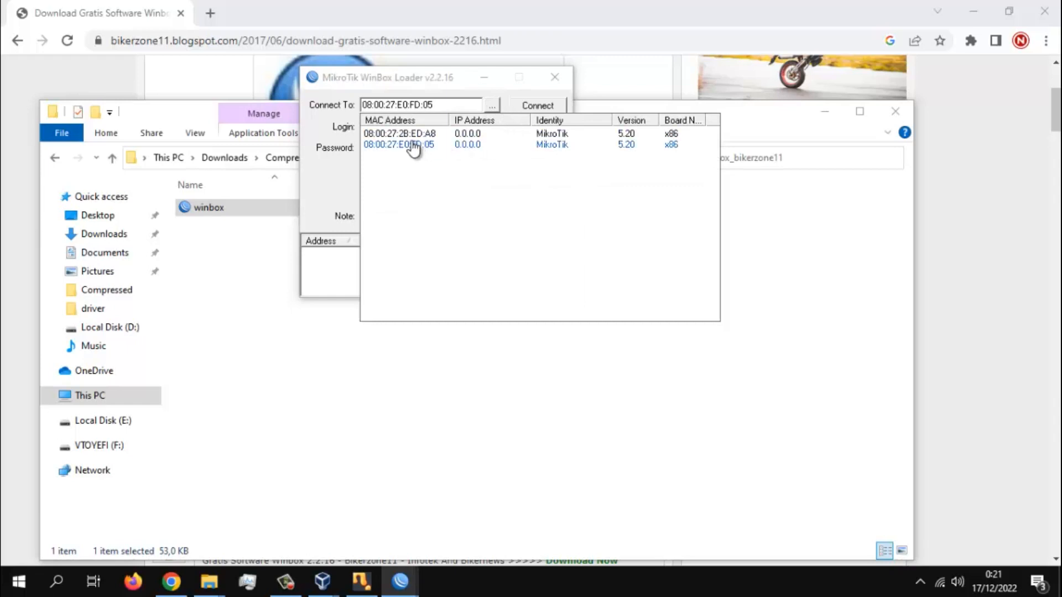
left_click(388, 146)
left_click(535, 107)
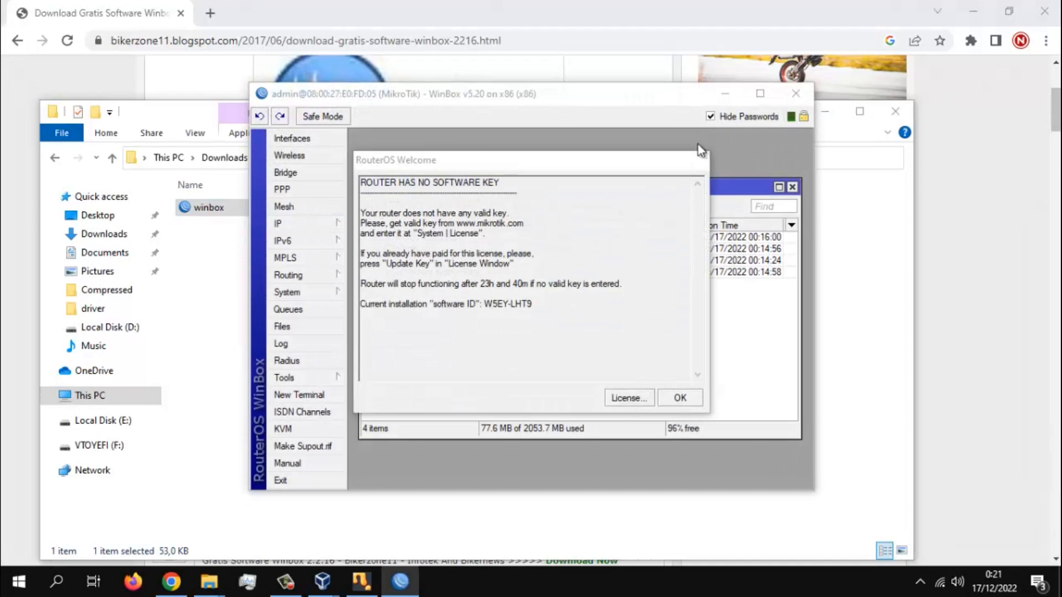
- Open the router's system License window and move it and the RouterOS Welcome window apart
left_click_drag(609, 159, 637, 252)
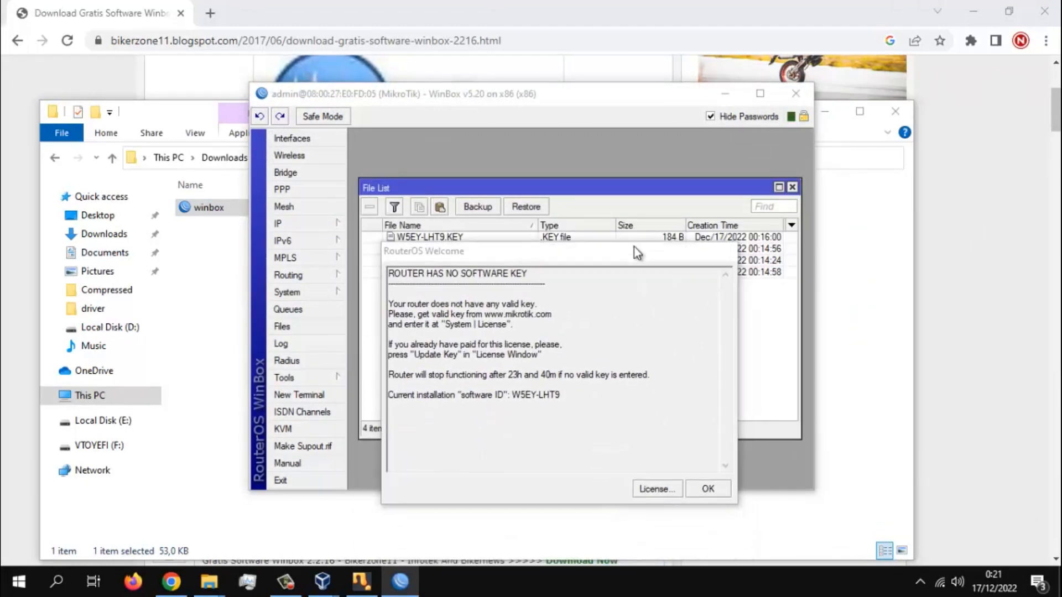
left_click(294, 225)
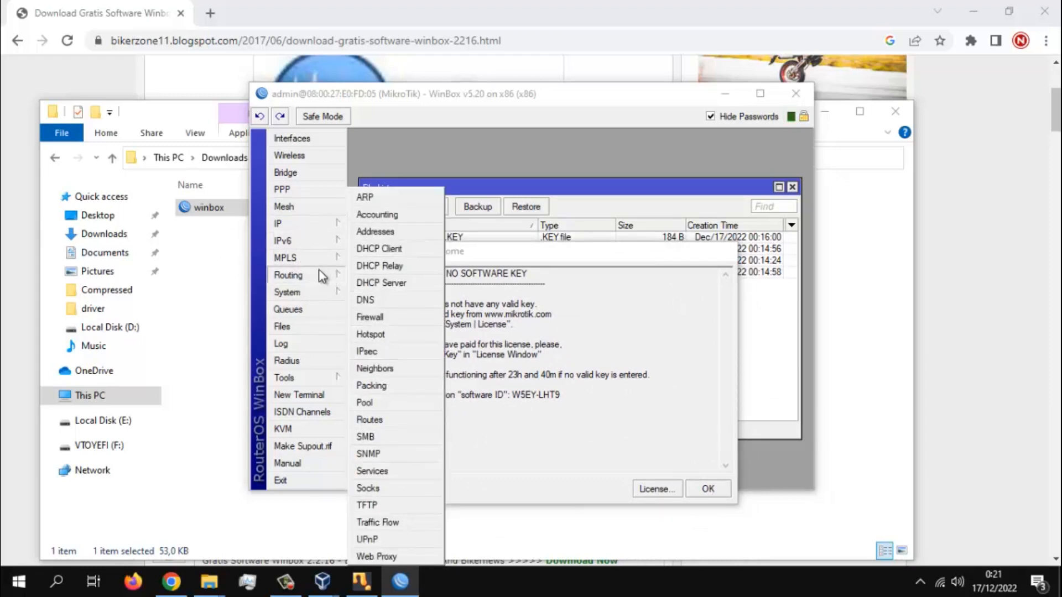
left_click(310, 292)
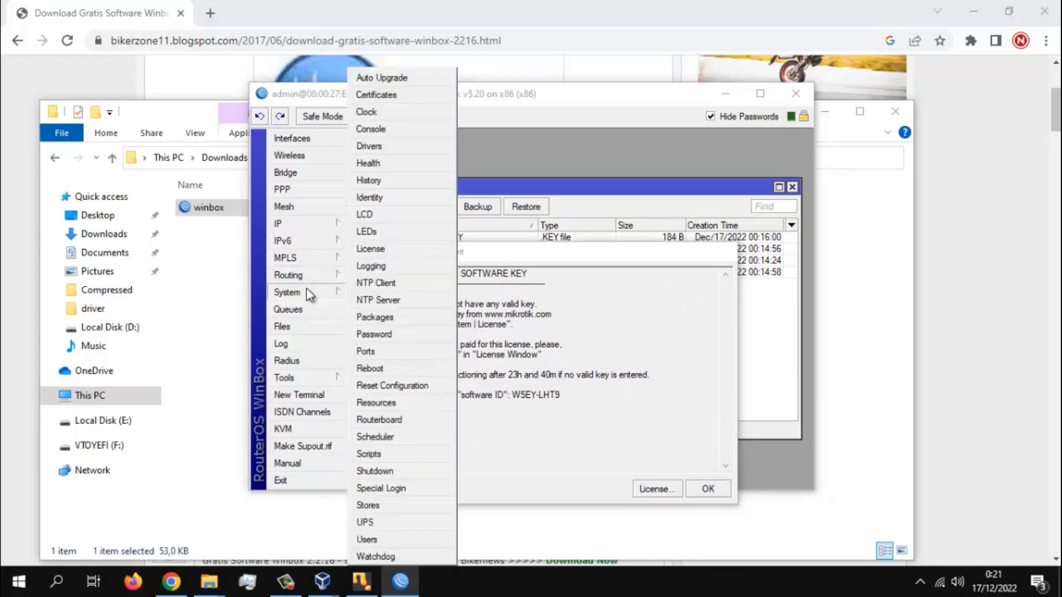
left_click(390, 249)
left_click_drag(557, 234, 616, 144)
left_click_drag(654, 260, 669, 308)
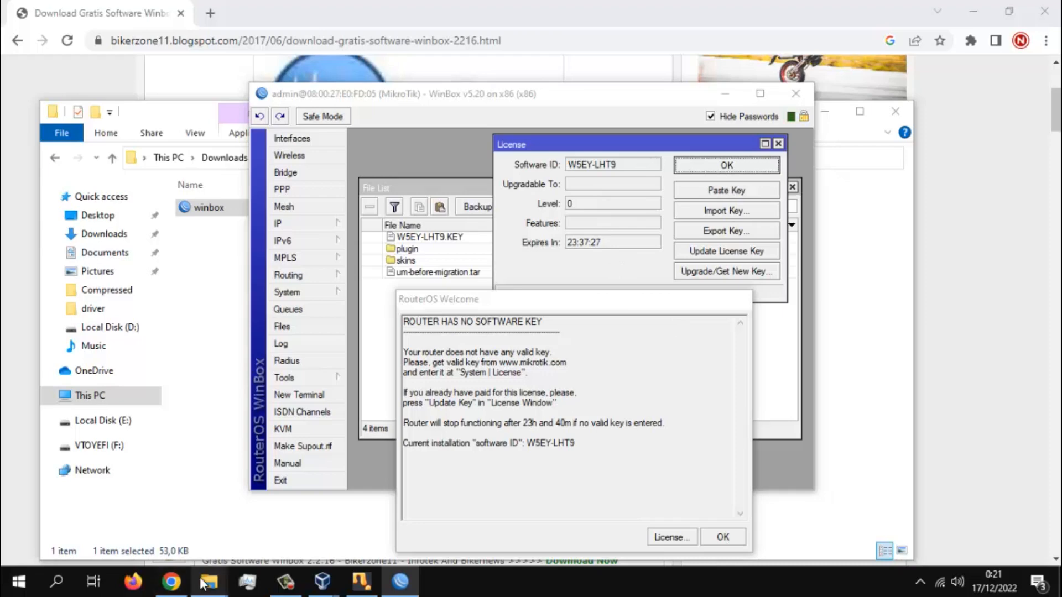
- Copy the KEY file from the licença level6 folder and return to the WinBox session
mouse_move(207, 583)
left_click(111, 499)
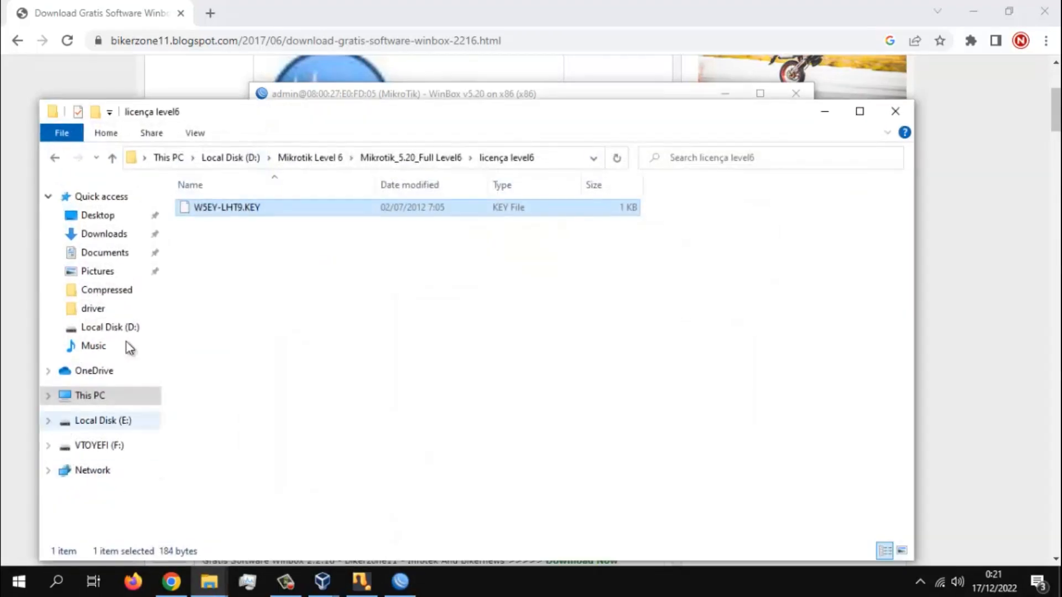
right_click(245, 207)
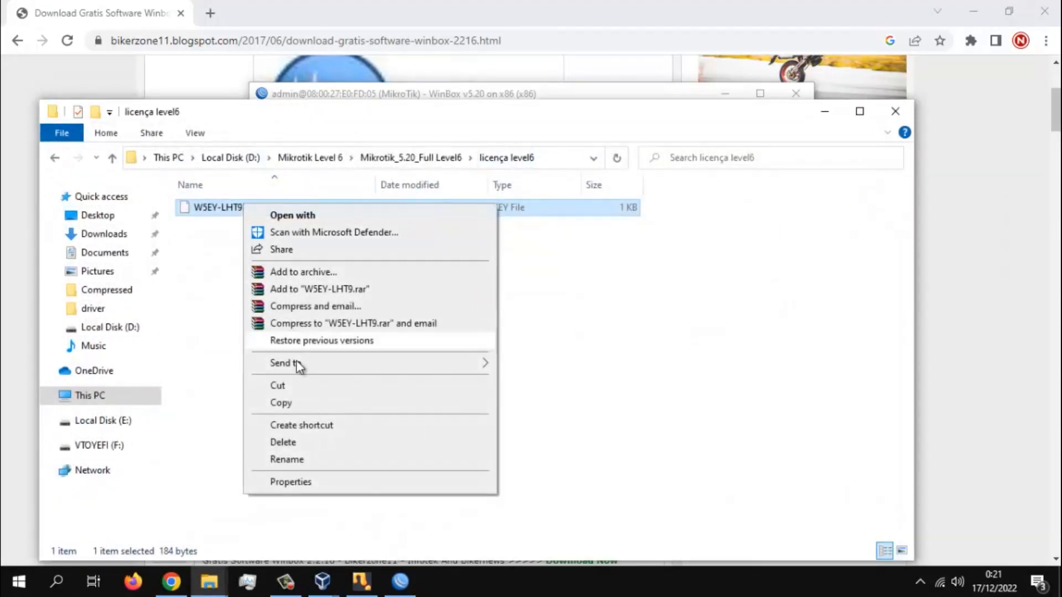
left_click(281, 402)
left_click(741, 93)
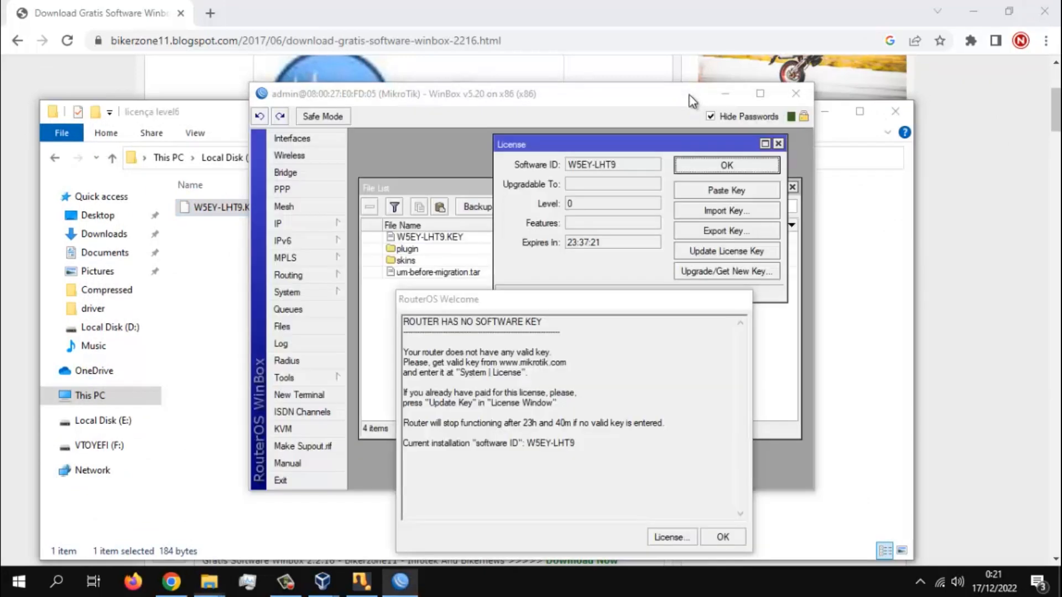
- Paste the copied license key into the router's License window, close the File List and request a router reboot
left_click(751, 193)
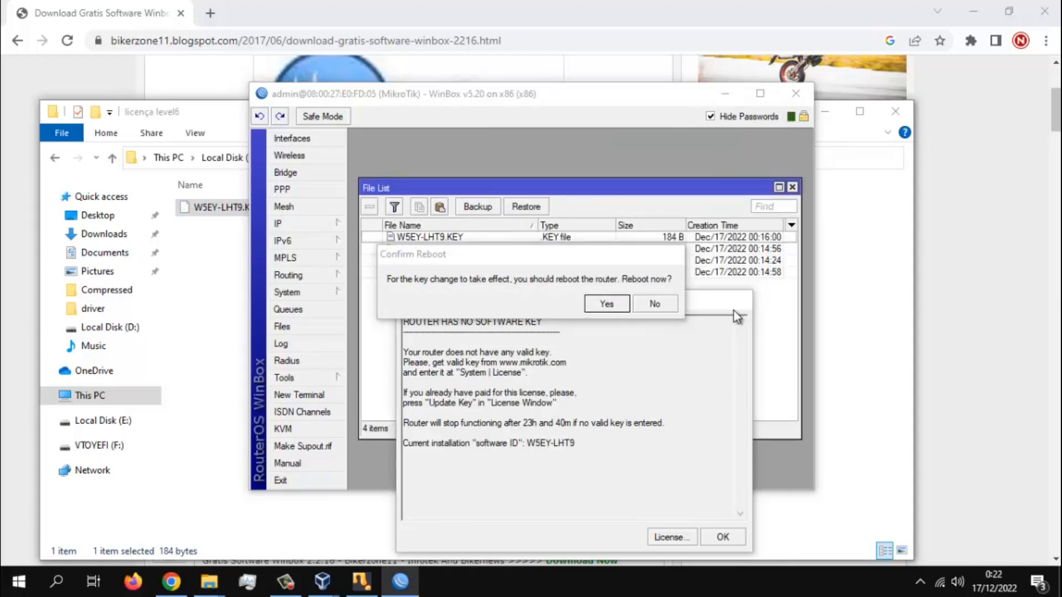
left_click(792, 188)
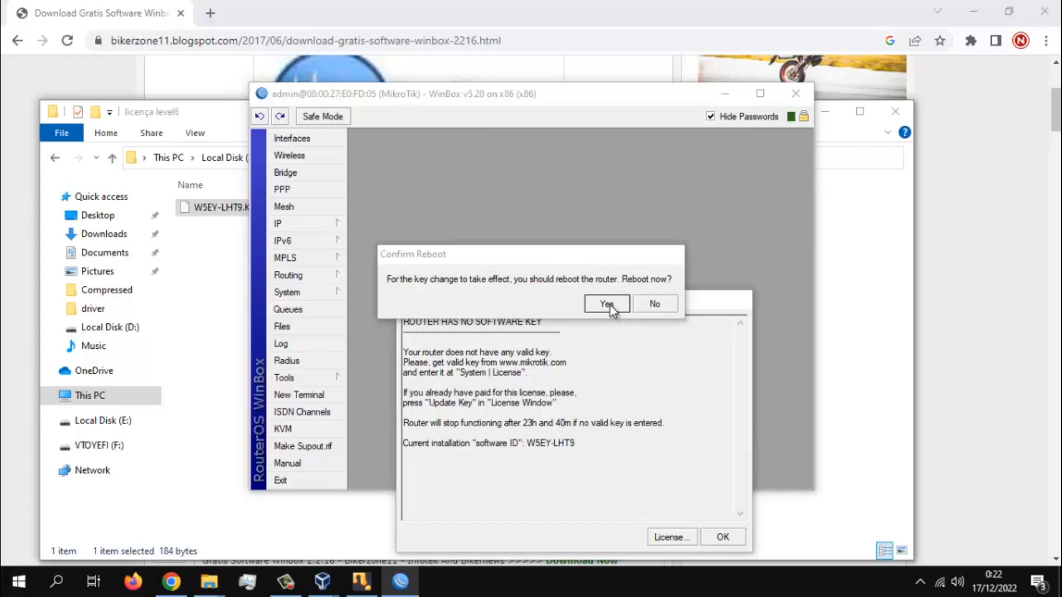
left_click(299, 292)
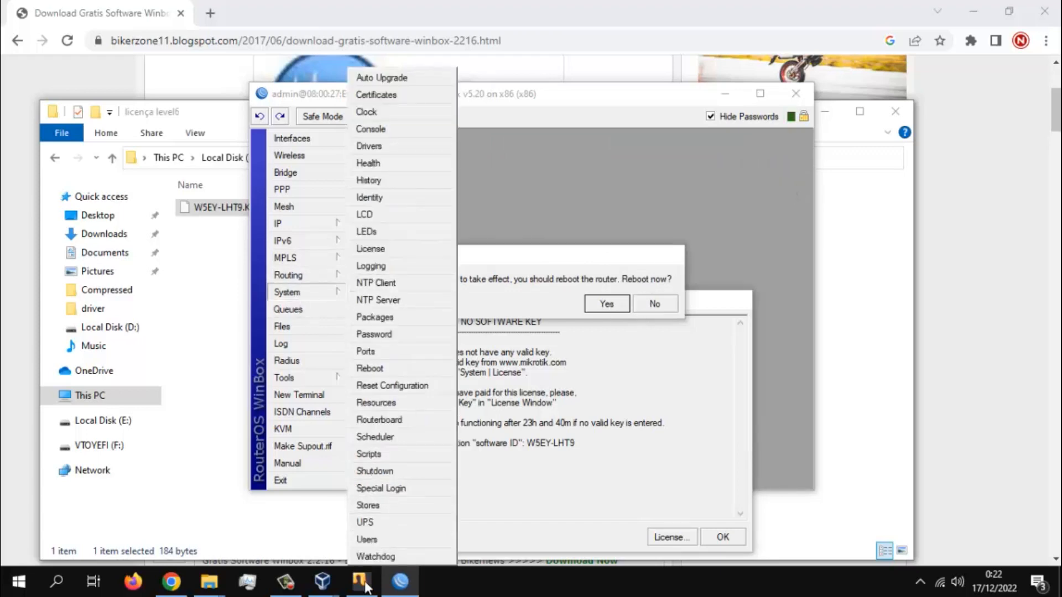
left_click(397, 367)
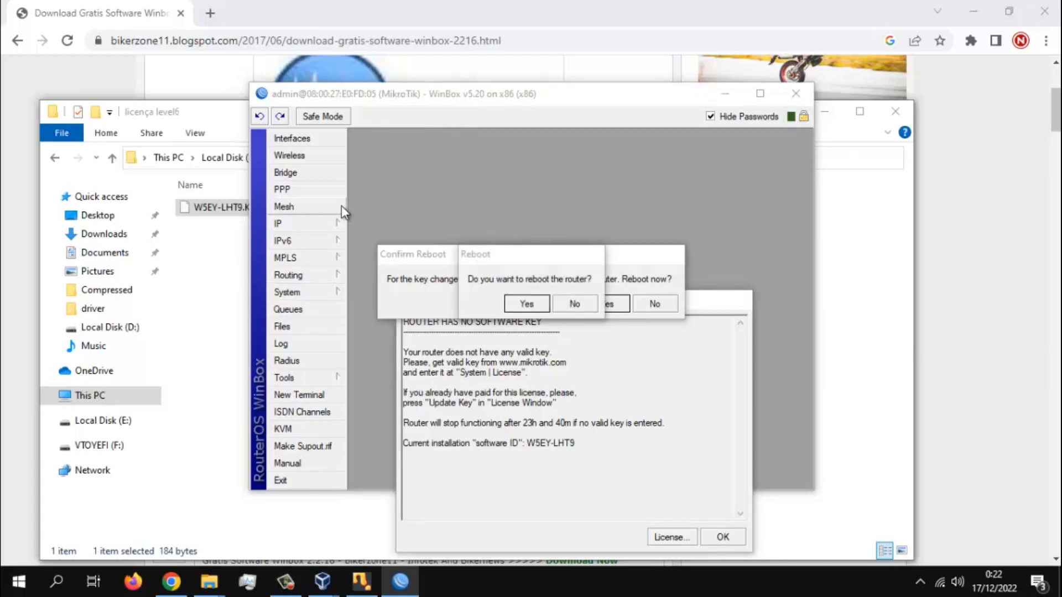
- Close the licença level6 folder window and bring the Confirm Reboot dialog to the front in WinBox
left_click(157, 113)
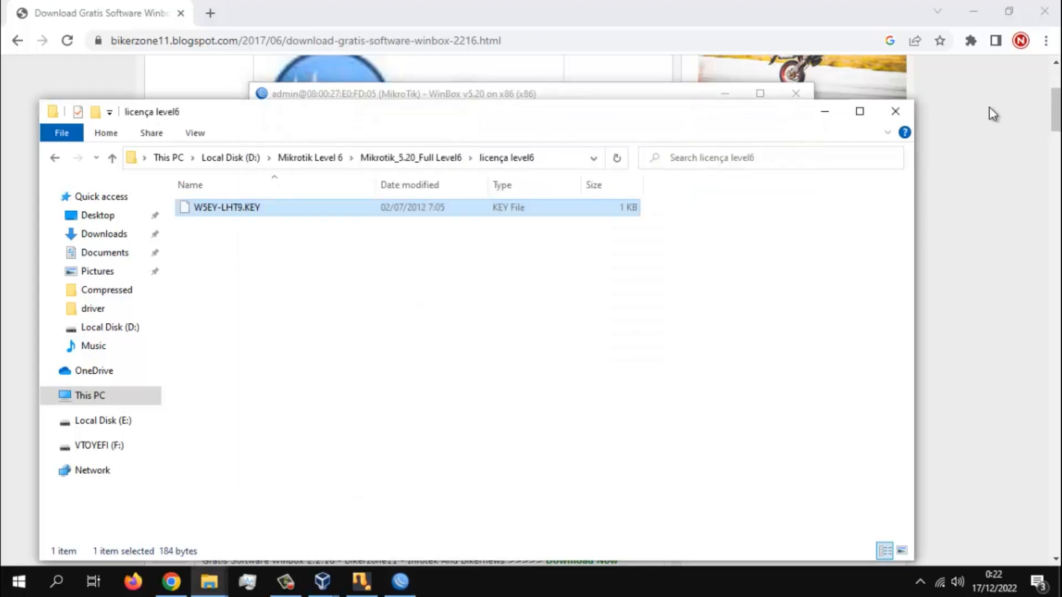
left_click(896, 111)
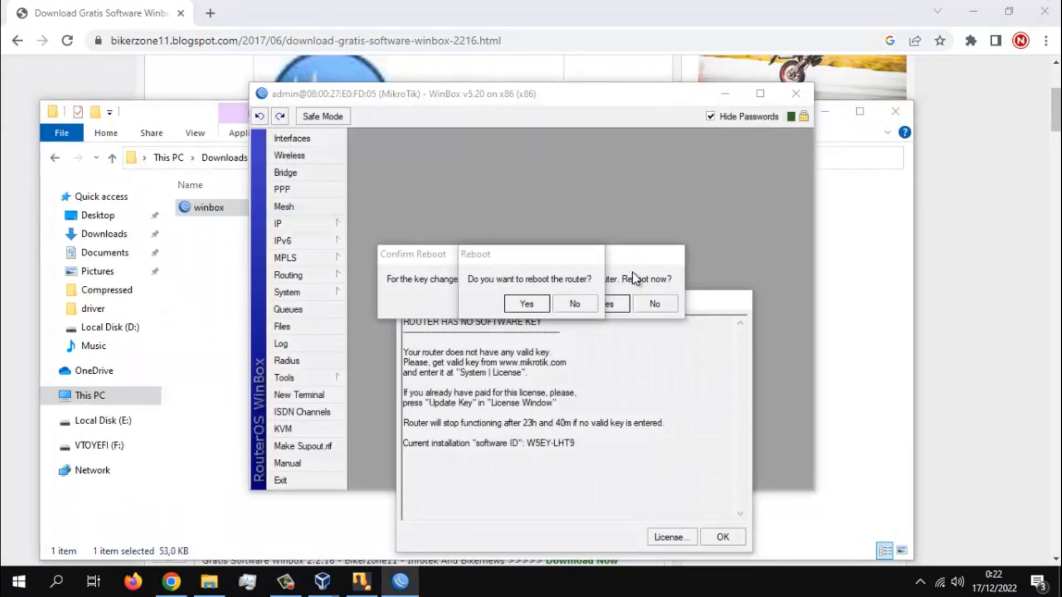
left_click(626, 255)
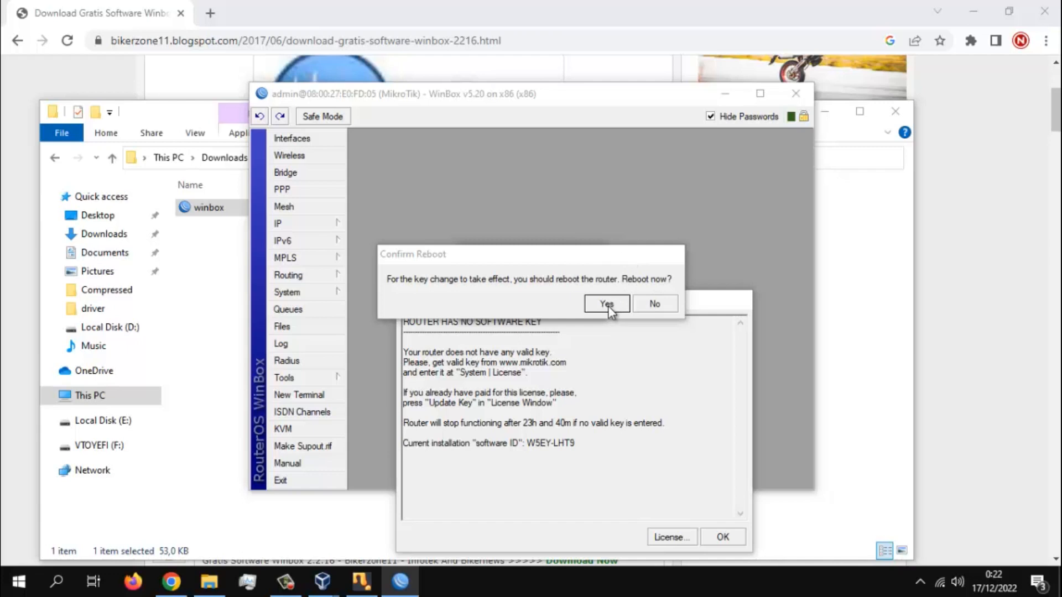
left_click(296, 228)
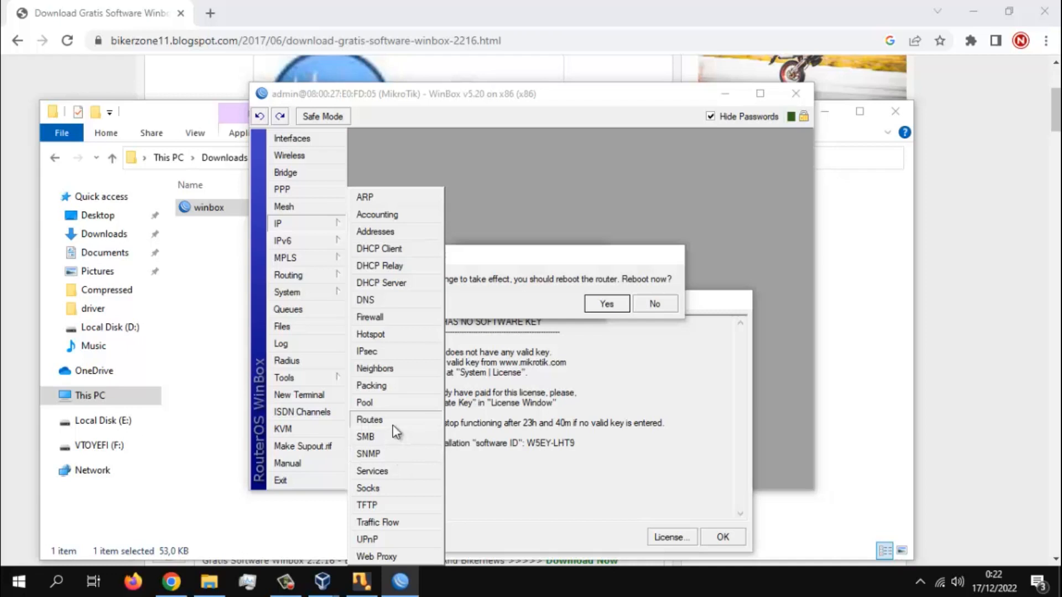
- Show the running mikrotik machine's console from VirtualBox Manager, minimize the manager and move the console beside WinBox
left_click(321, 581)
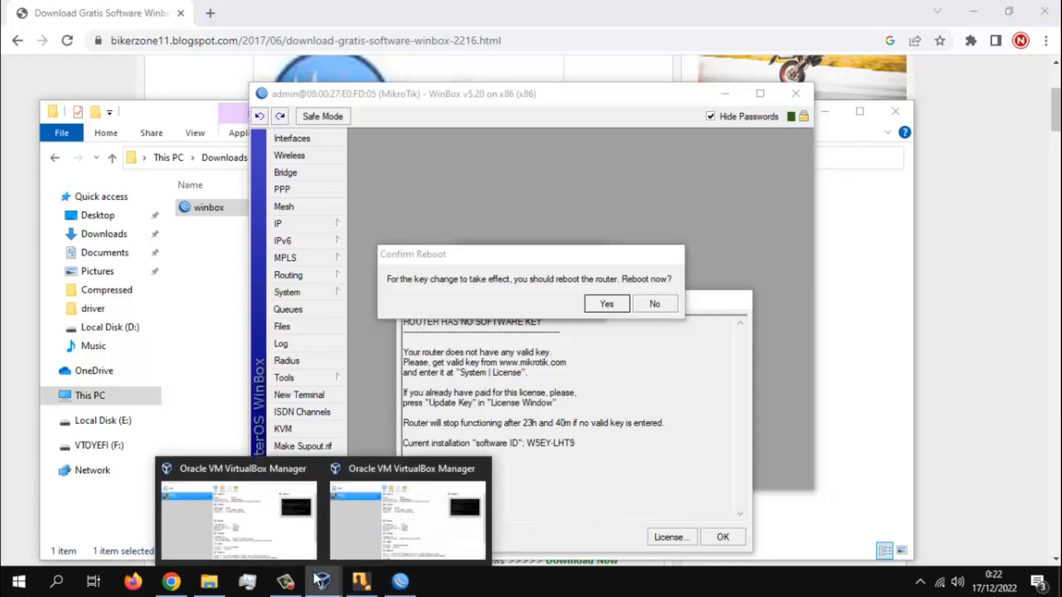
left_click(362, 518)
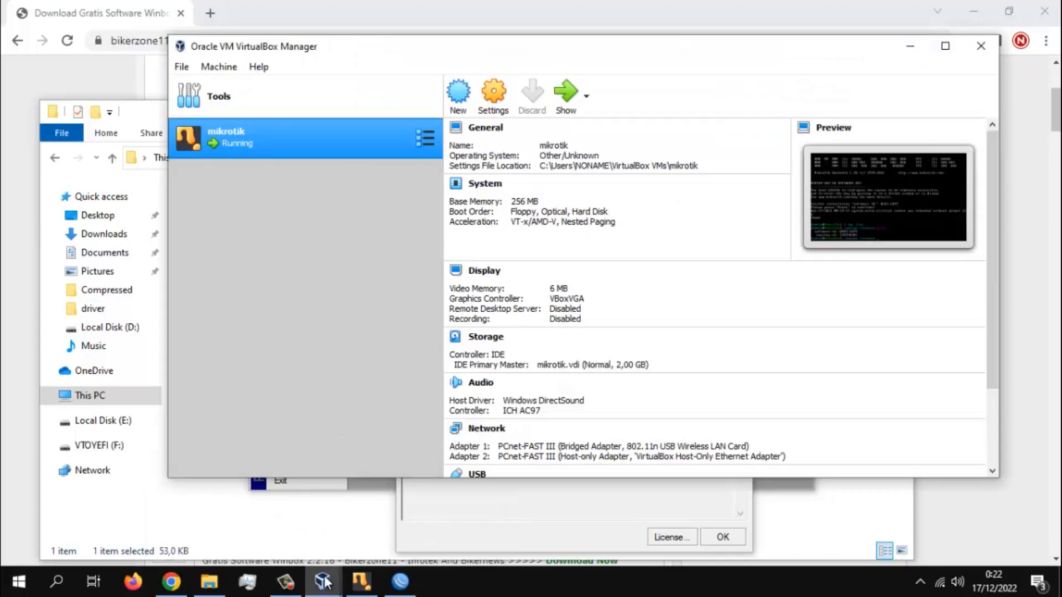
left_click(565, 108)
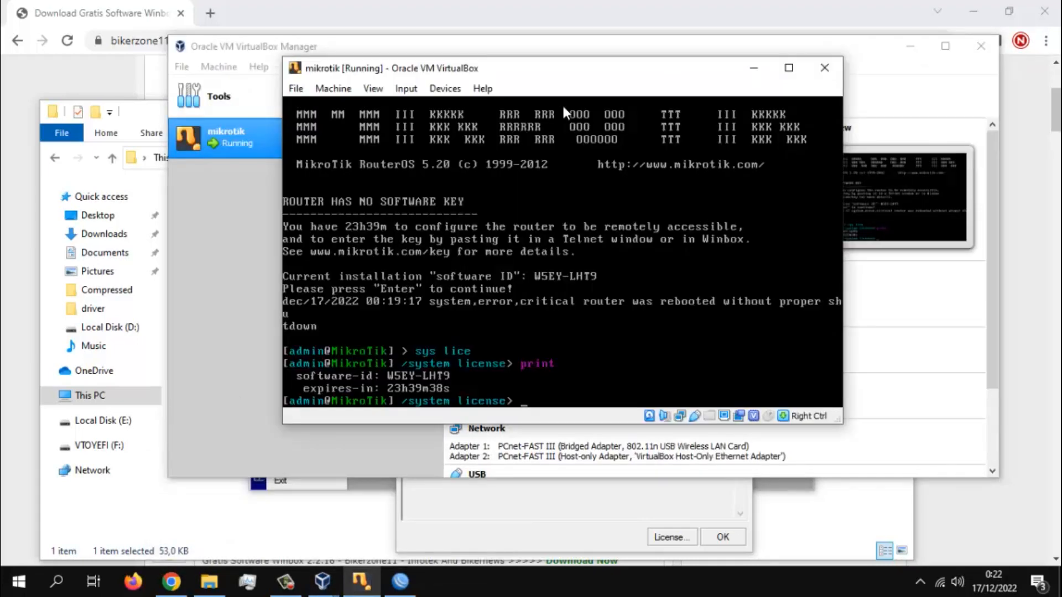
left_click(912, 47)
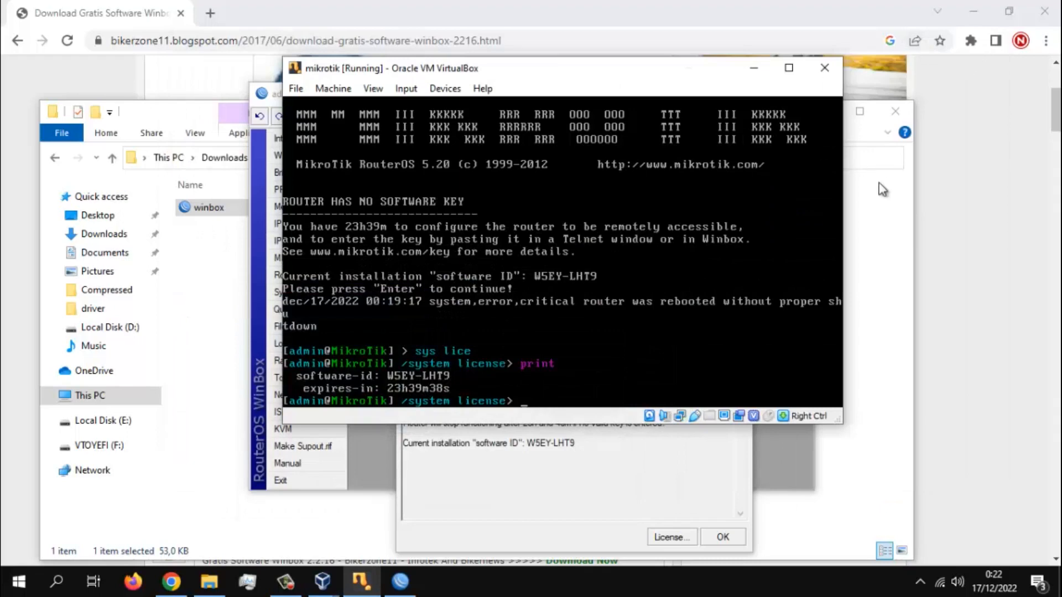
left_click_drag(498, 69, 735, 21)
- Decline the console's mouse capture, close the WinBox session with its pending reboot prompts and move the console back to the centre
left_click(472, 250)
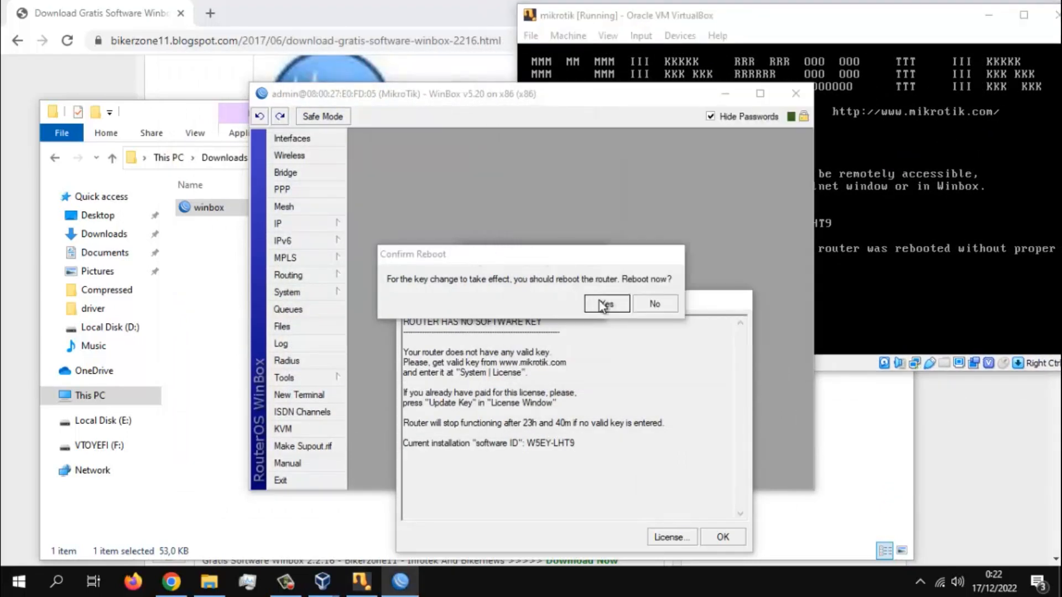
left_click(1022, 307)
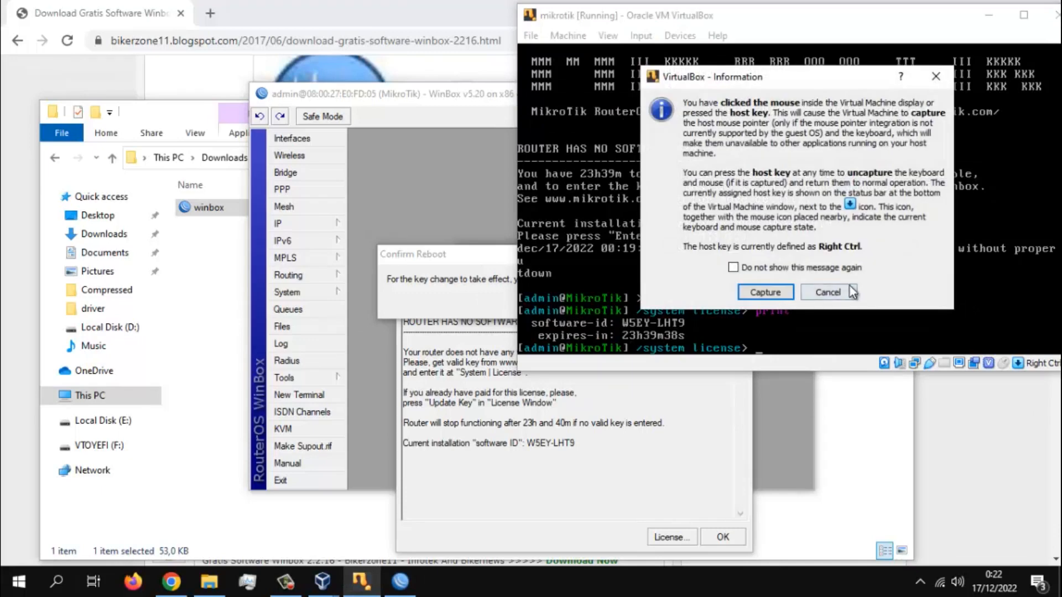
left_click(832, 297)
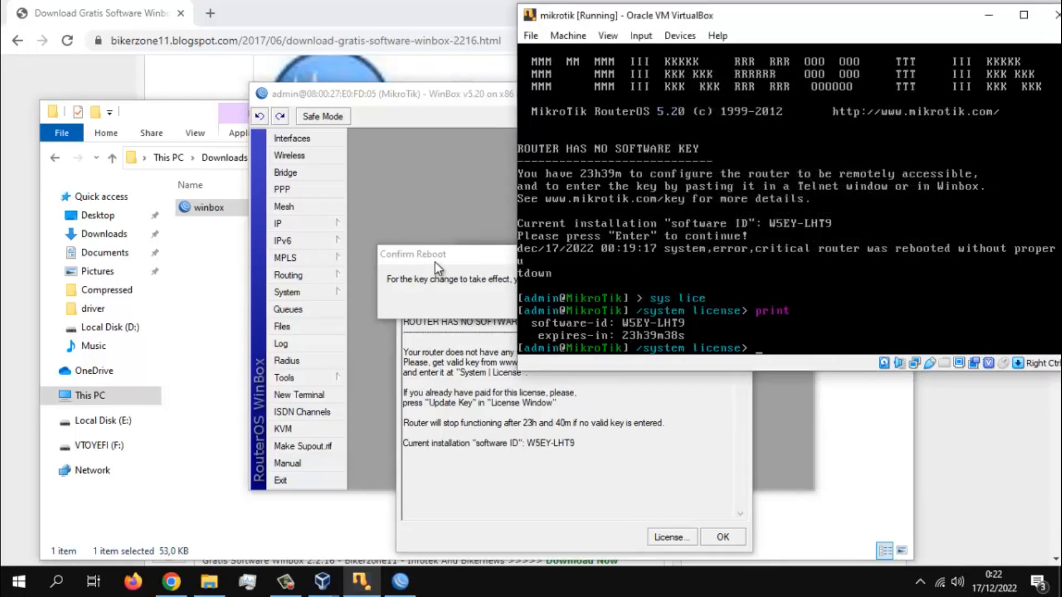
left_click_drag(434, 263, 377, 221)
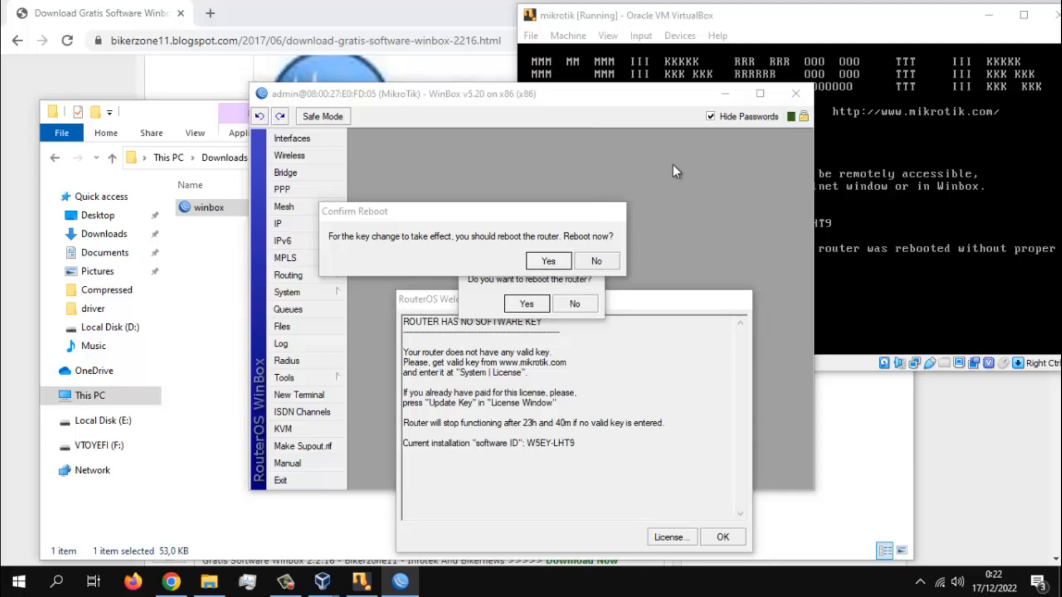
left_click(795, 94)
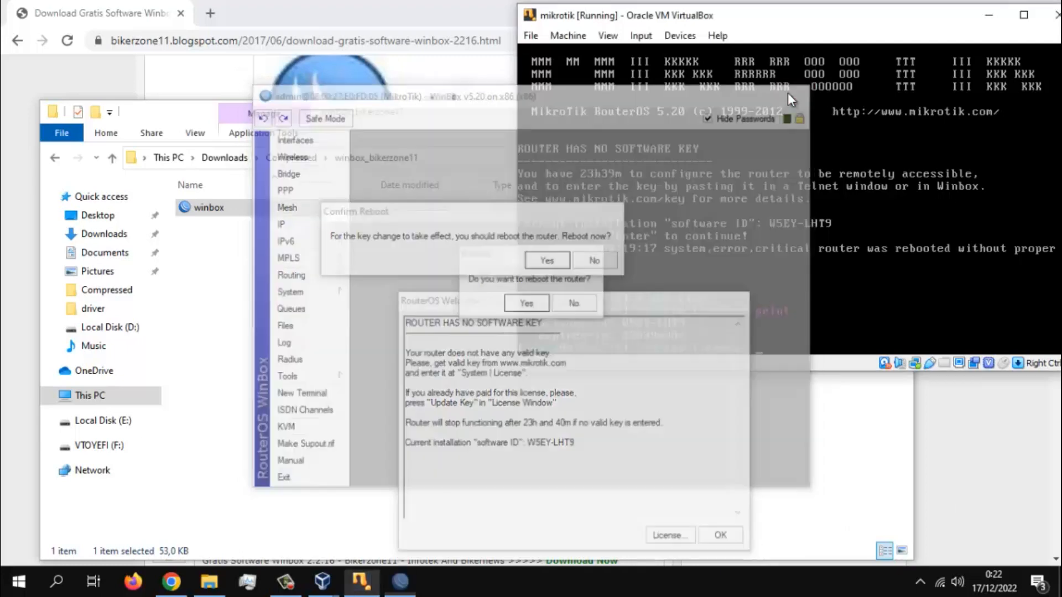
left_click_drag(843, 19, 636, 77)
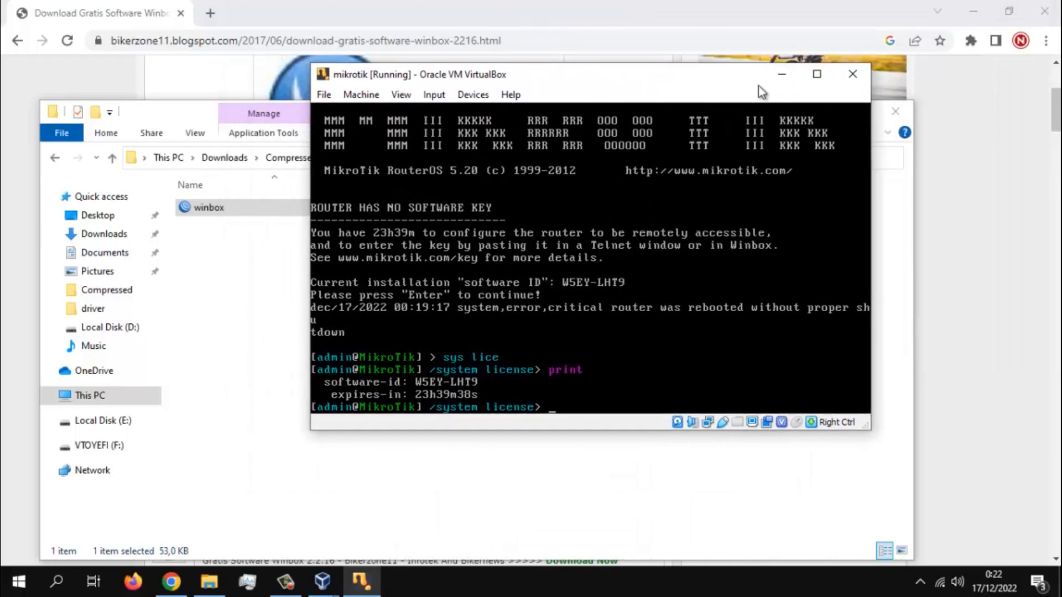
- Search Google for winbox 2.2 in a new browser tab
left_click(207, 16)
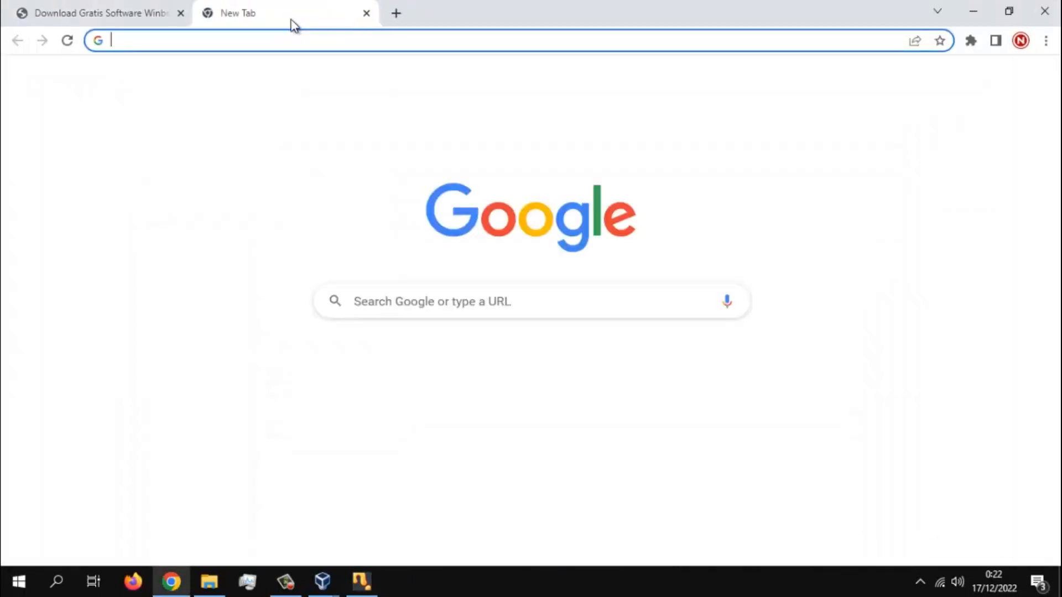
type("winbox")
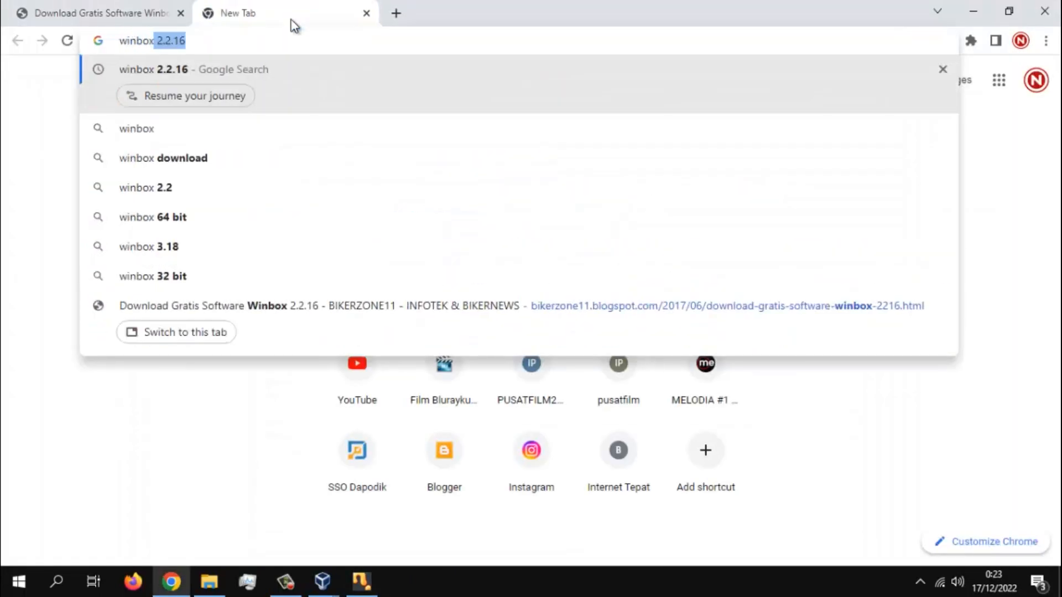
type(" 2.")
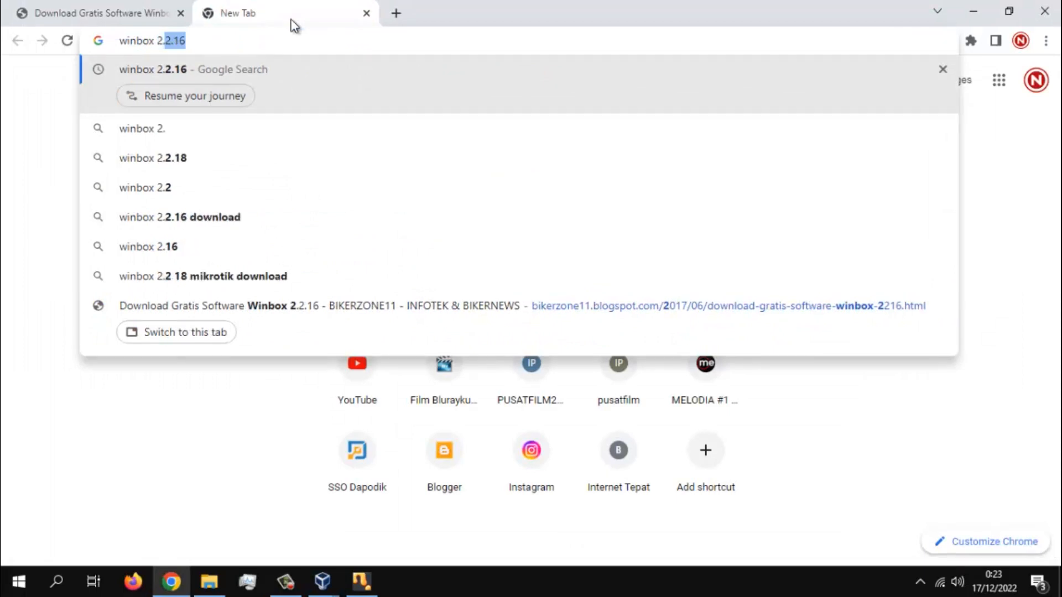
key("Down")
key("Down")
key("Down")
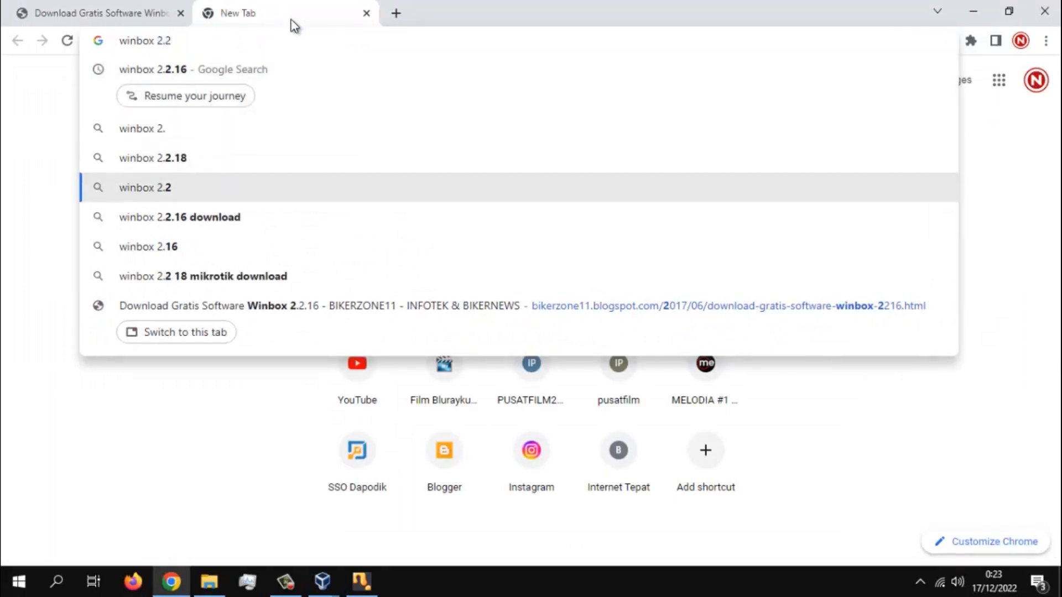
key("Return")
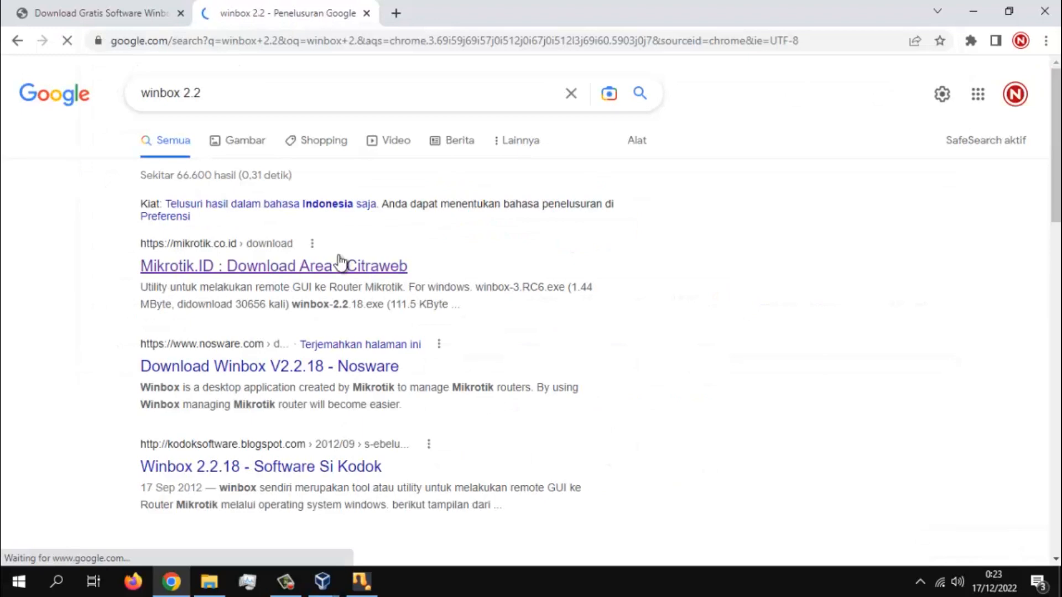
- Open the Mikrotik.ID Download Area result and examine the Winbox versions offered under Mikrotik Utility
left_click(336, 267)
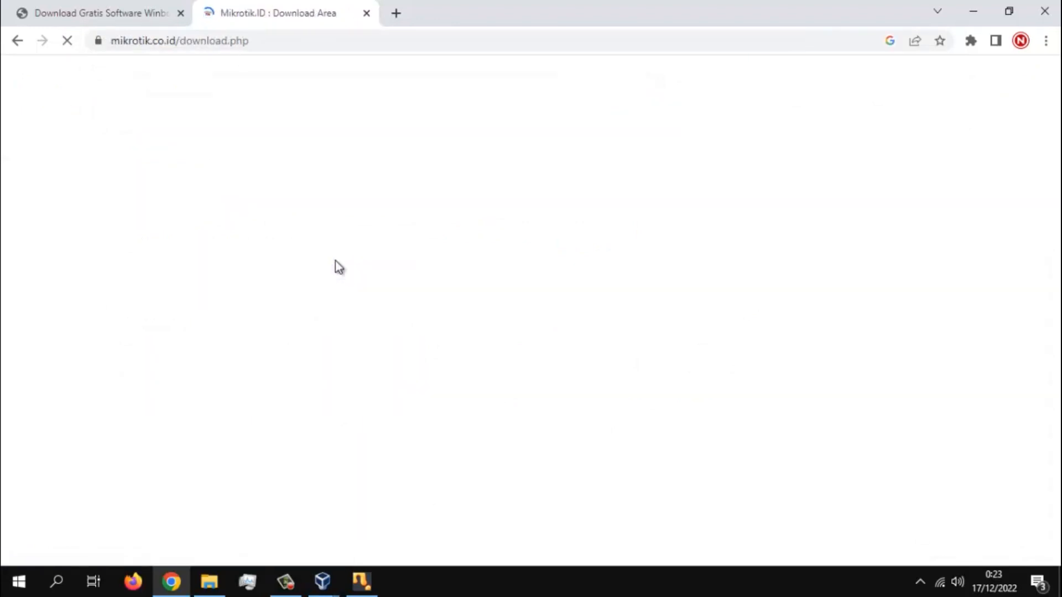
scroll(504, 309, "down", 15)
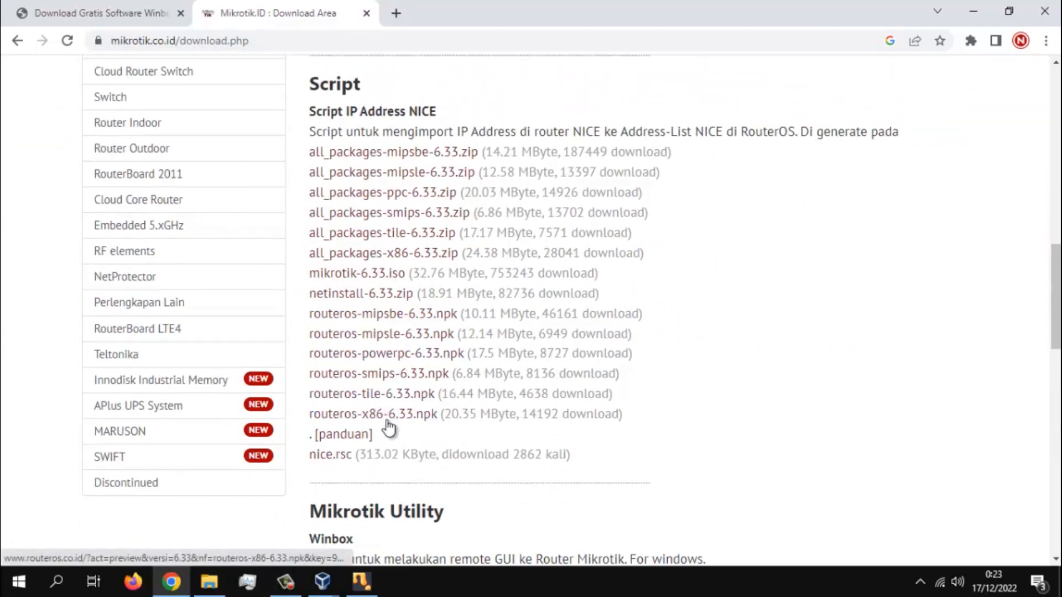
scroll(400, 414, "down", 3)
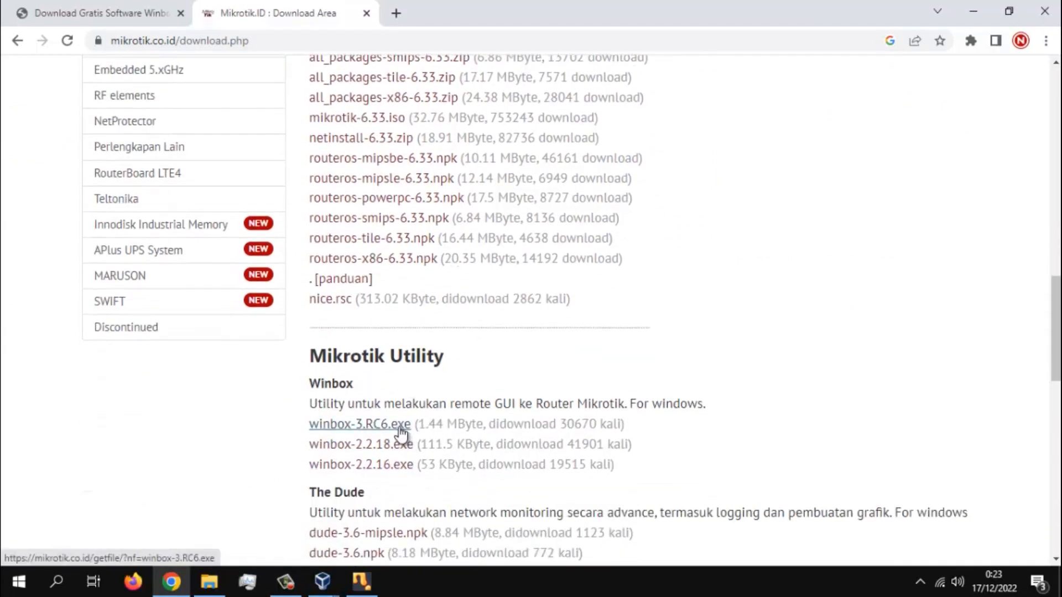
scroll(409, 437, "down", 2)
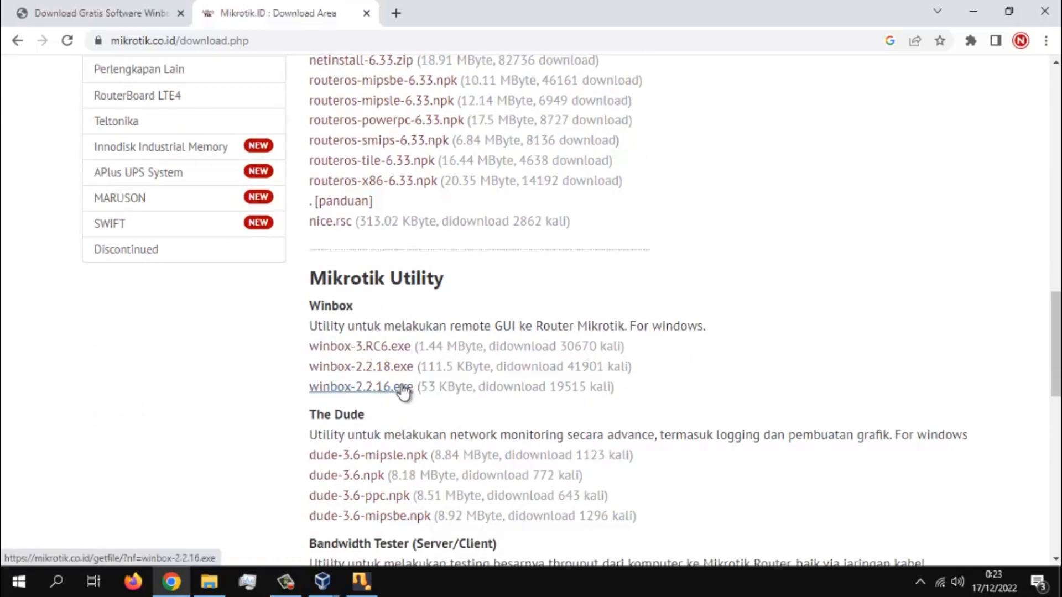
scroll(407, 385, "down", 1)
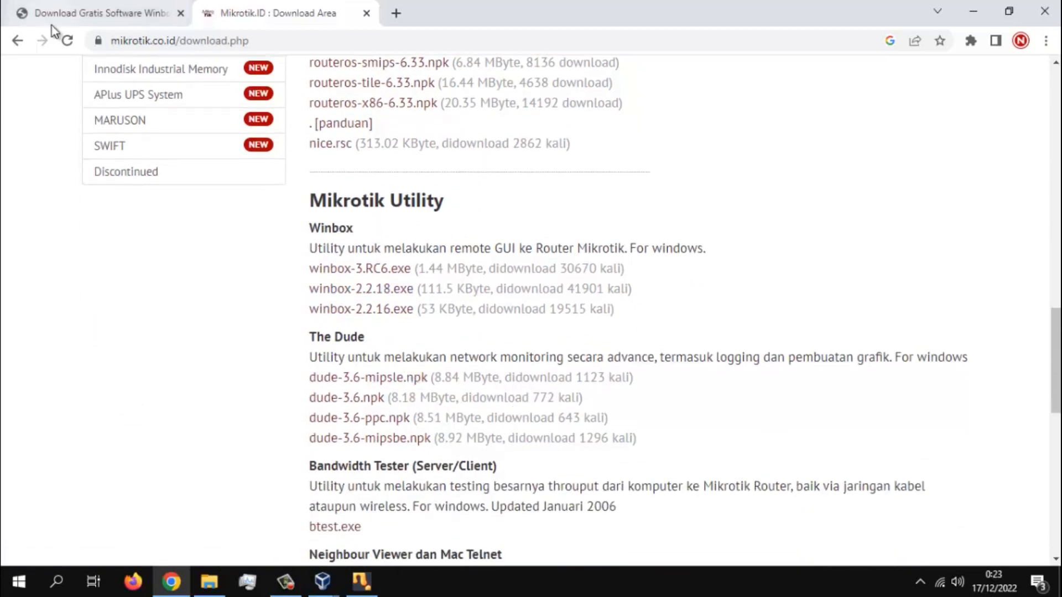
- Return to the search results and open the Index of /Mikrotik/winbox page on admin.roset.cz
left_click(9, 43)
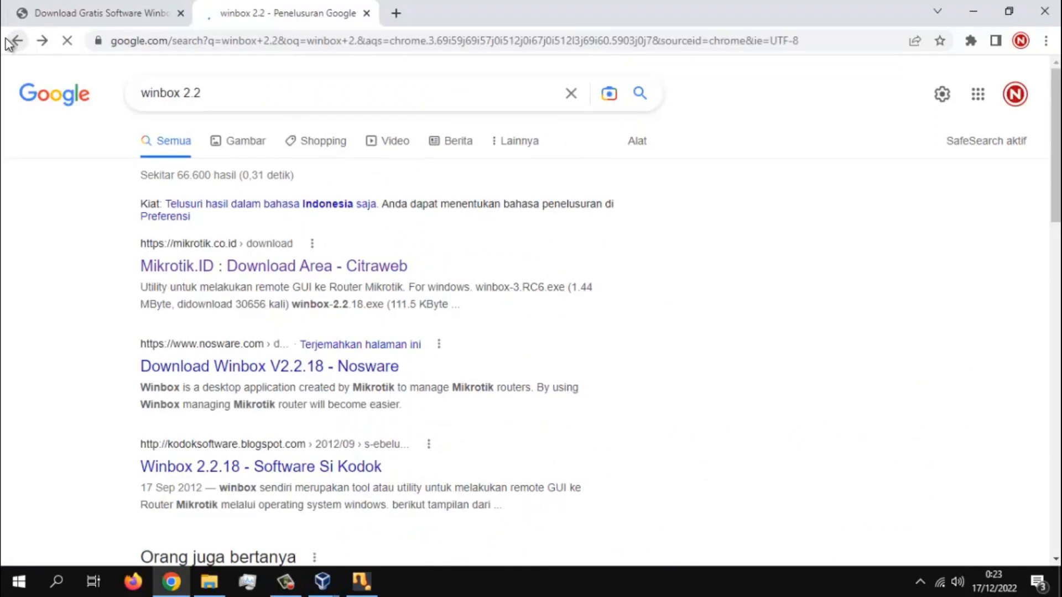
scroll(321, 260, "down", 2)
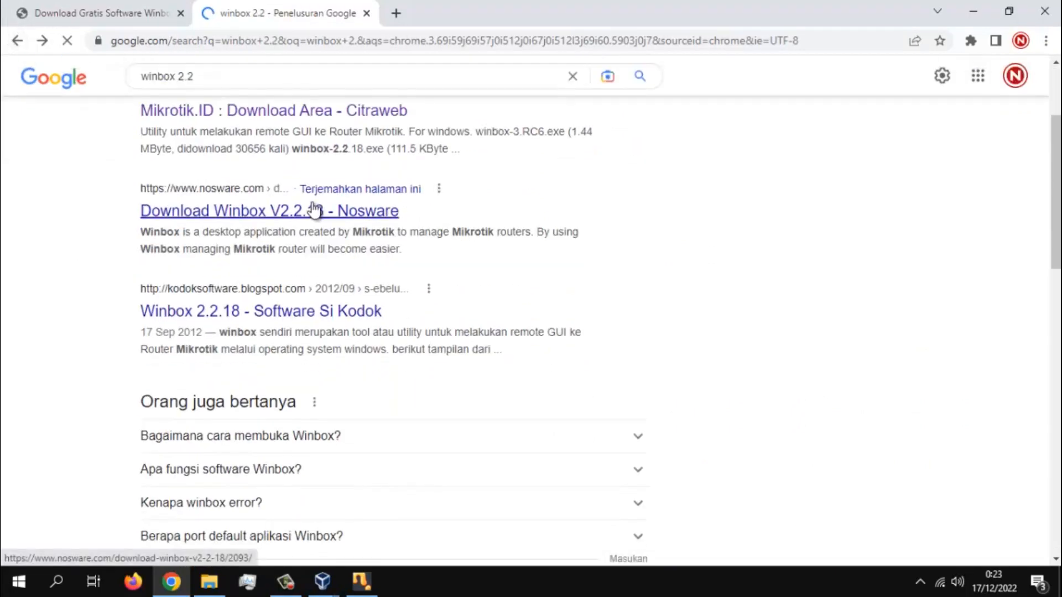
scroll(290, 278, "down", 4)
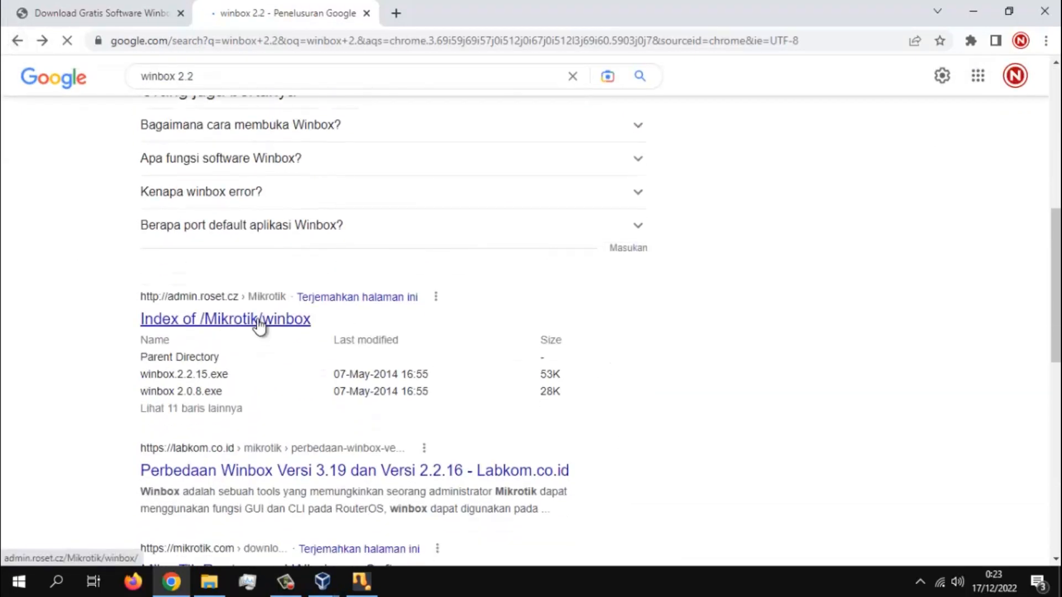
left_click(258, 321)
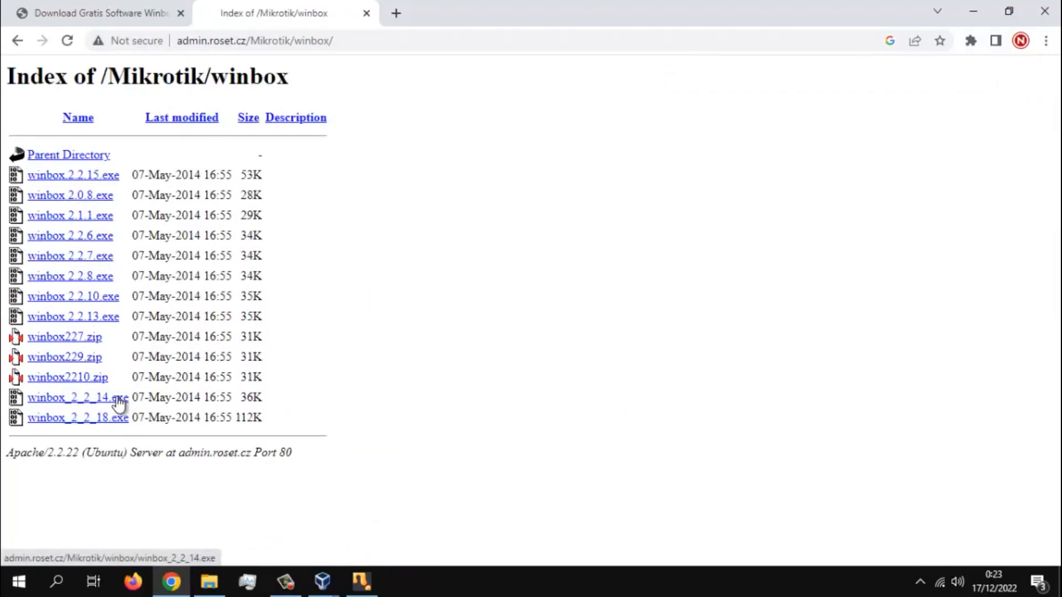
- Download winbox_2_2_18.exe, then launch it with its list of discovered routers open
left_click(102, 419)
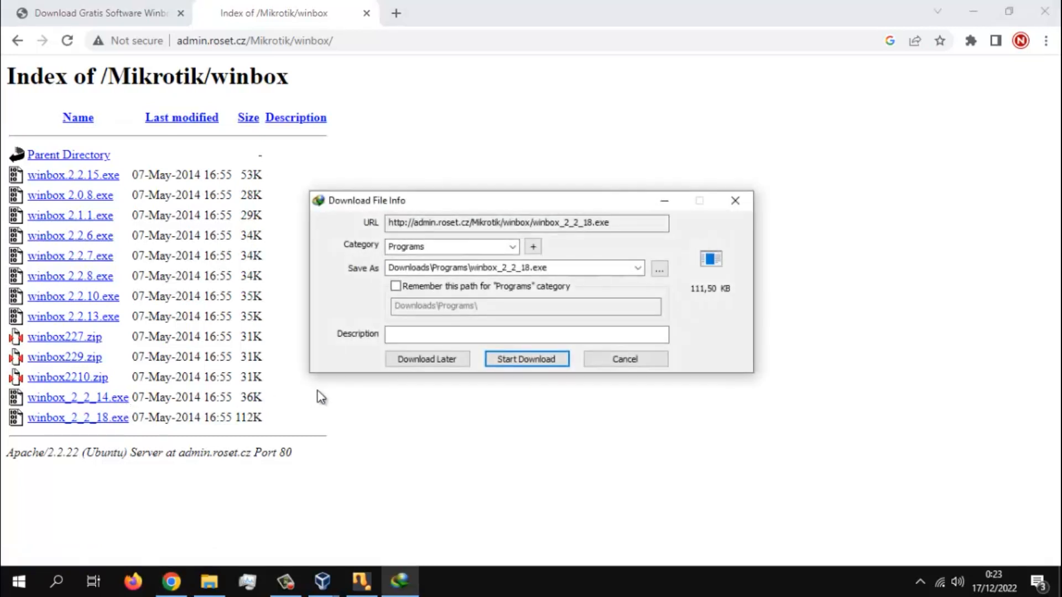
left_click(507, 363)
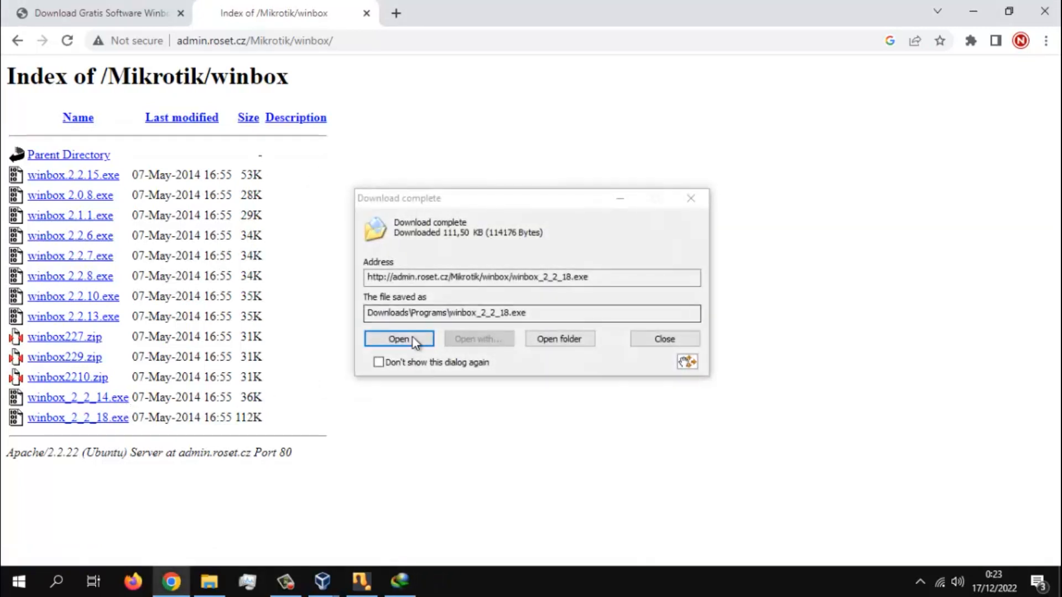
left_click(413, 338)
left_click(485, 103)
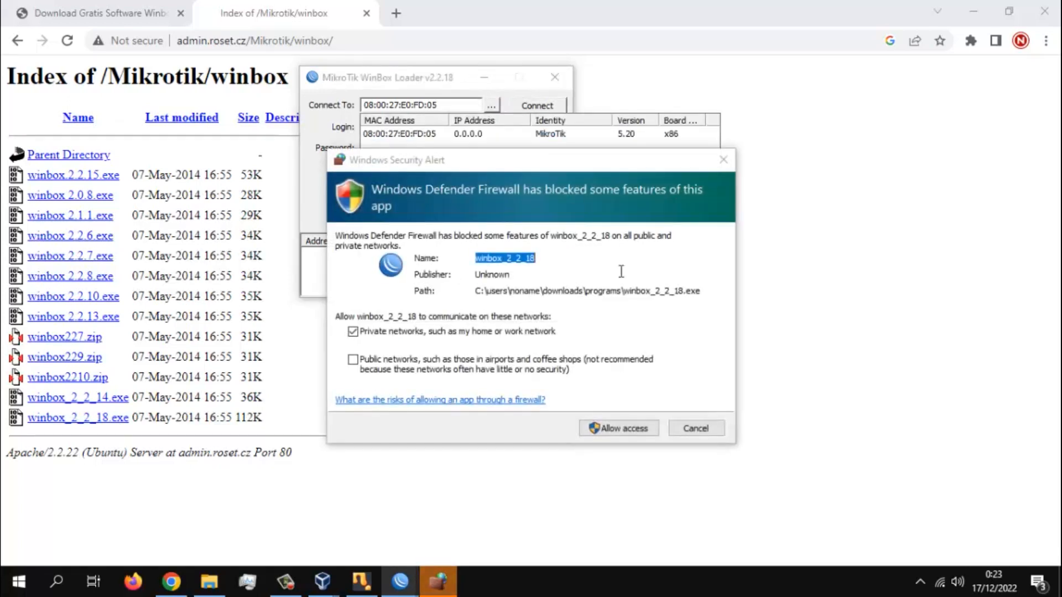
- Allow winbox_2_2_18 through the Windows Defender Firewall on public networks only
left_click(353, 360)
left_click(353, 331)
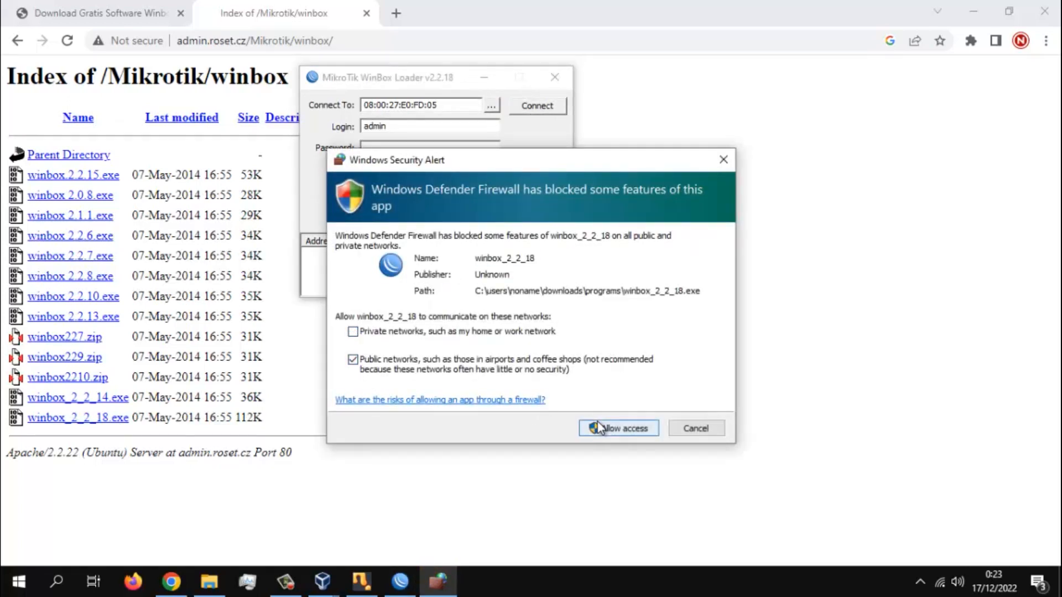
key("Return")
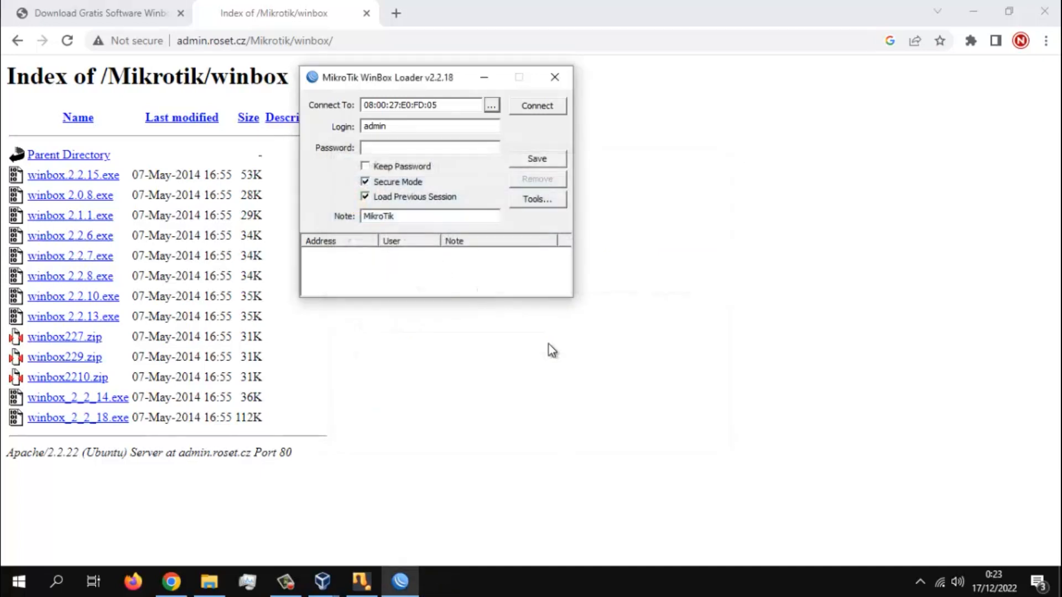
- Choose the discovered MikroTik router 08:00:27:2B:ED:A8 in the WinBox Loader and connect to it as admin
left_click(491, 106)
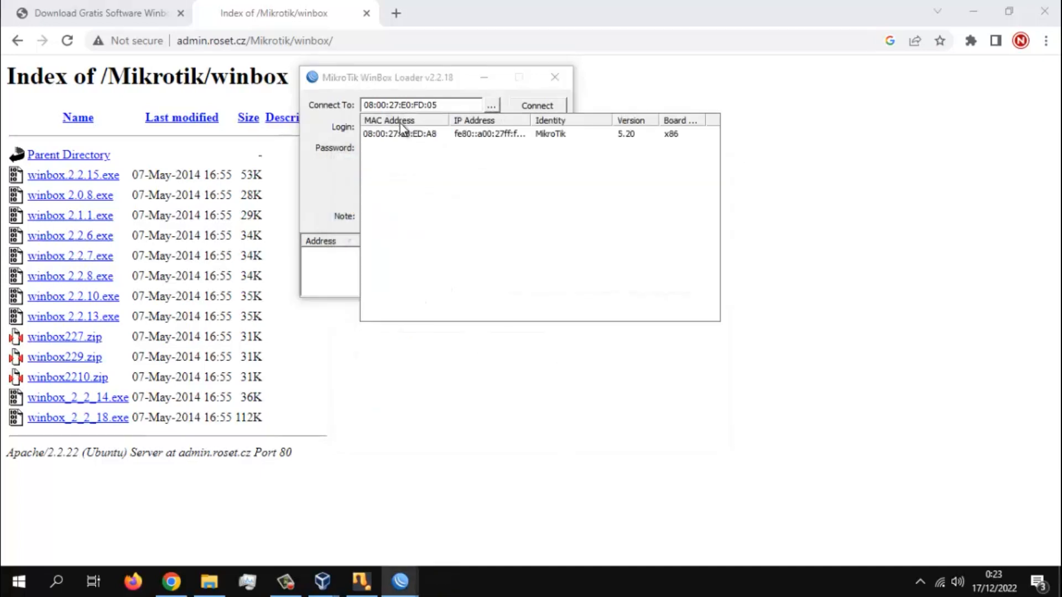
left_click(399, 134)
left_click(526, 112)
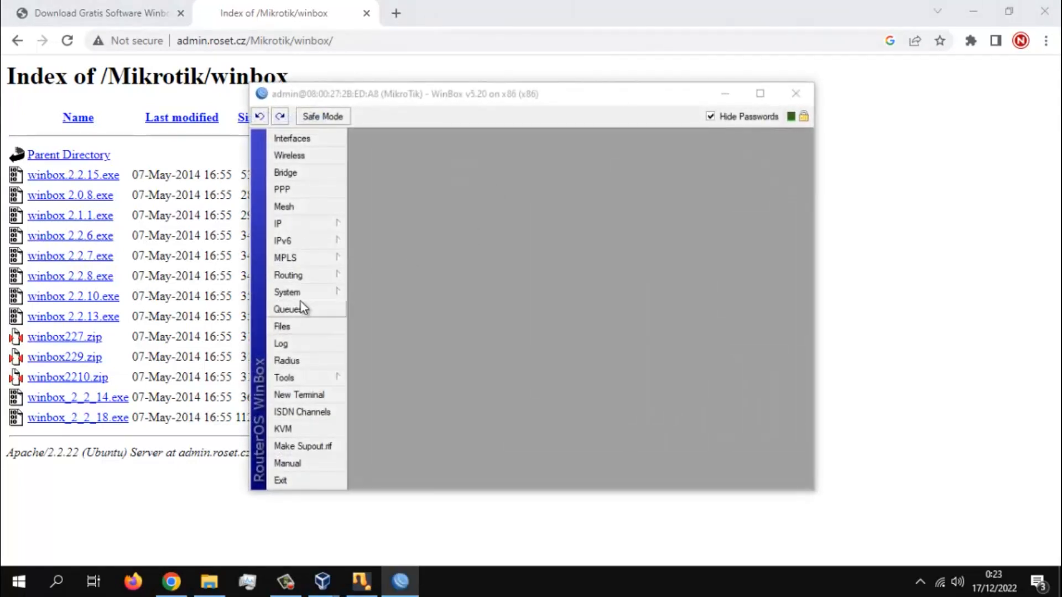
- Examine the router's installed package list, close it, and open the system license details
left_click(293, 292)
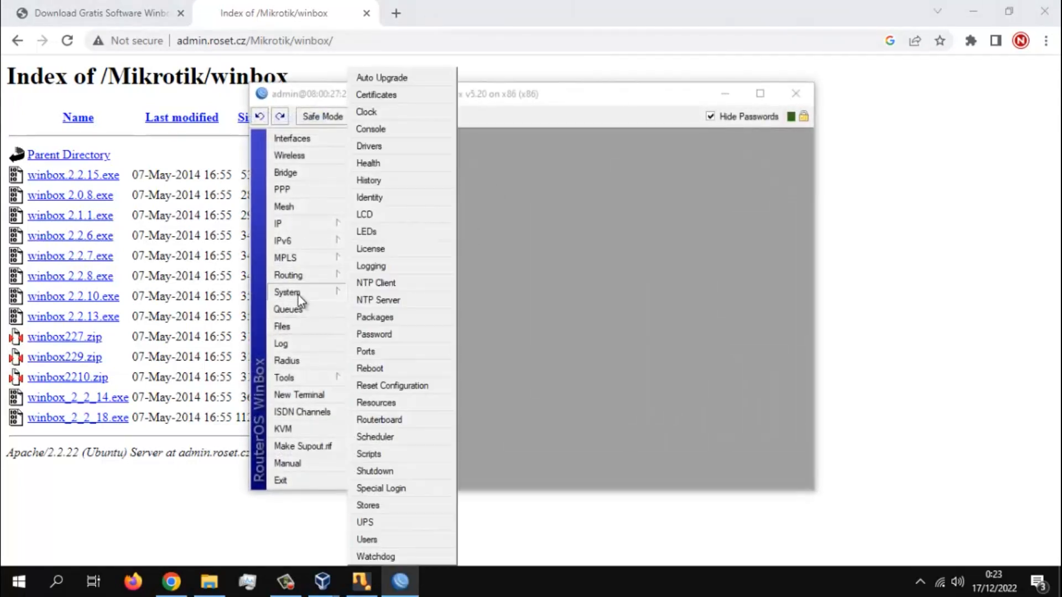
left_click(430, 320)
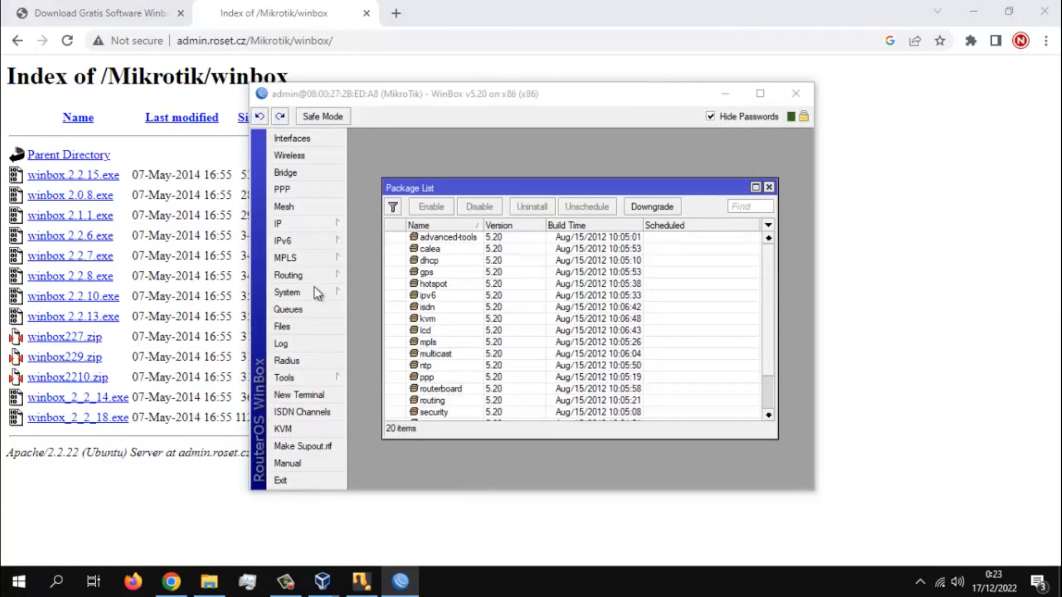
left_click(511, 270)
scroll(523, 332, "down", 2)
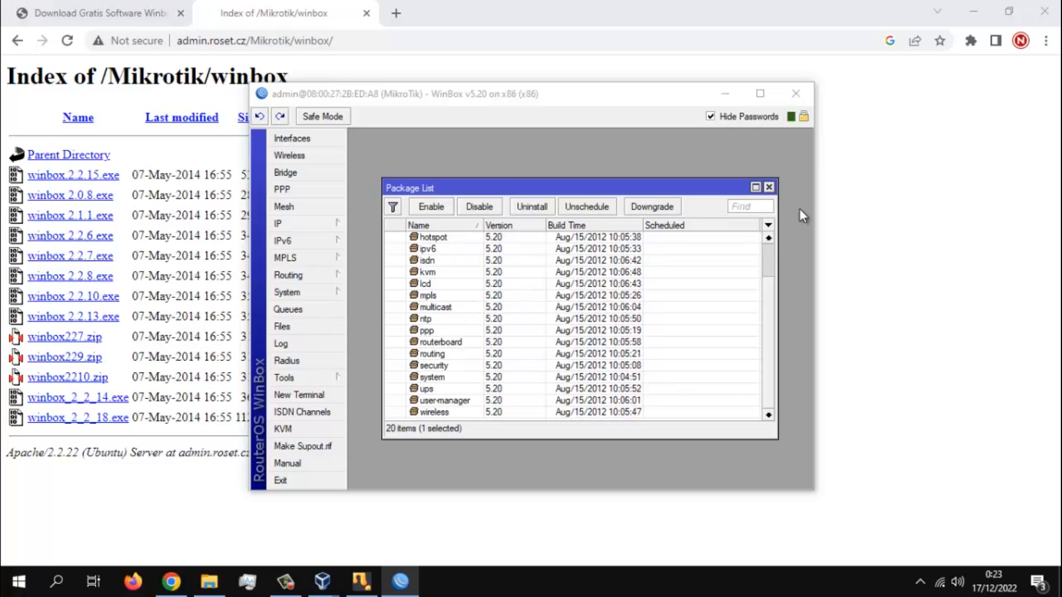
left_click(768, 188)
left_click(299, 293)
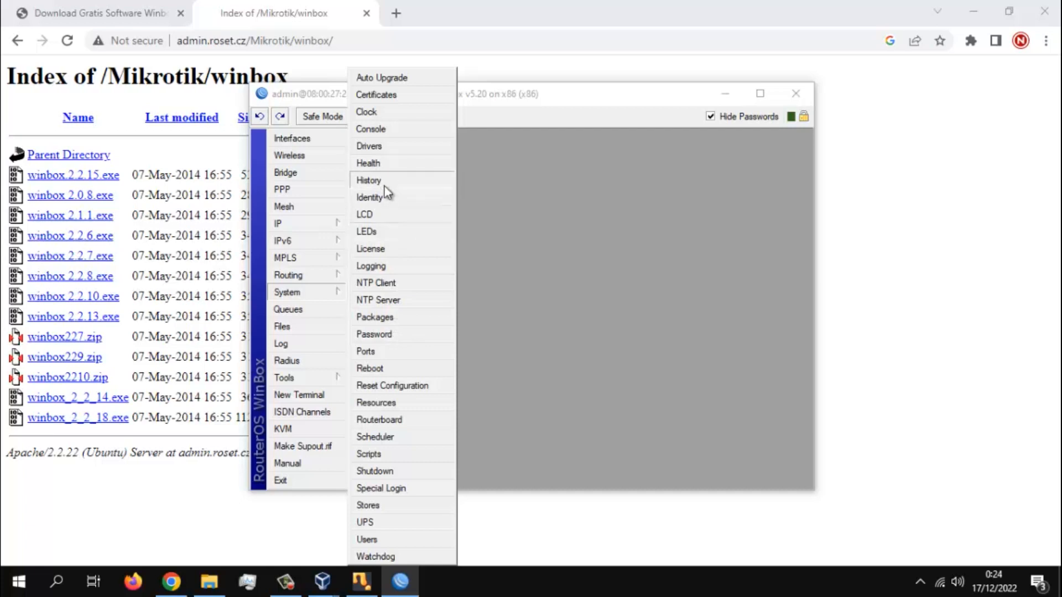
left_click(370, 248)
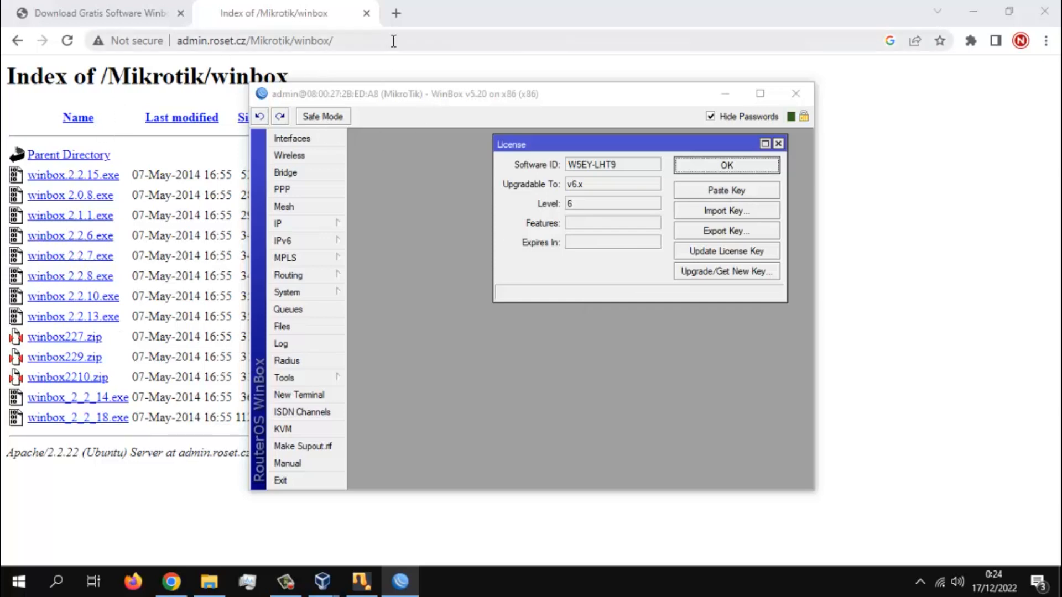
- Close the winbox download index page and the rest of the browser
left_click(375, 15)
left_click(366, 13)
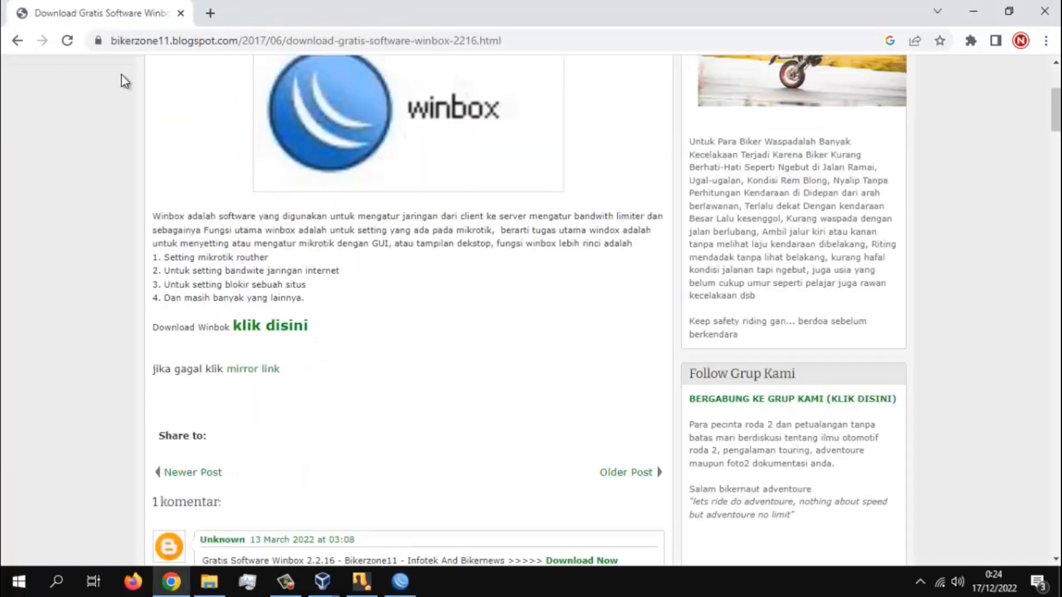
left_click(1058, 8)
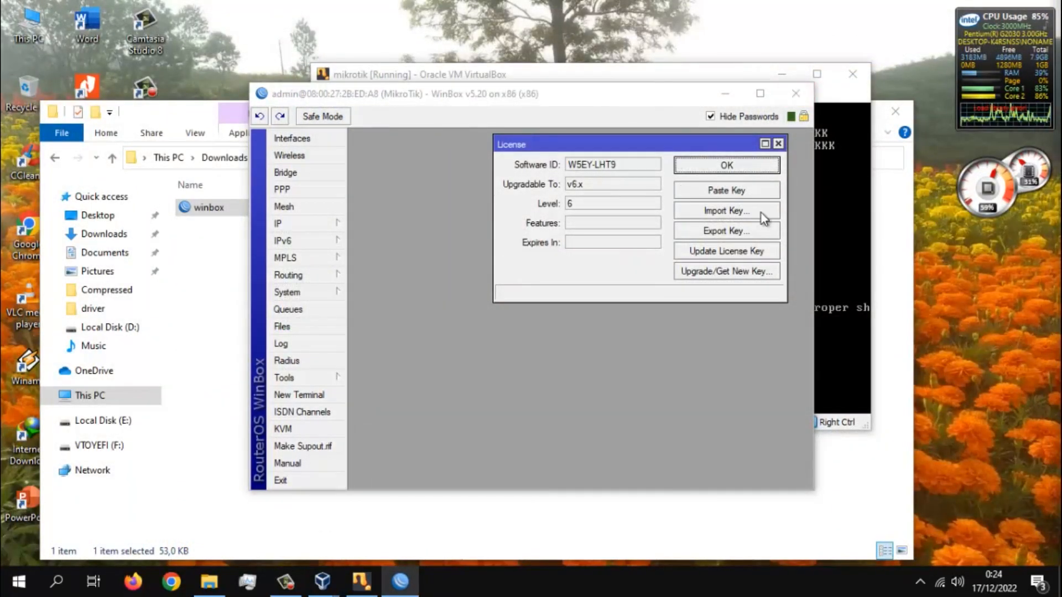
- Switch to the mikrotik virtual machine console without capturing the mouse and print the system license details
left_click(839, 180)
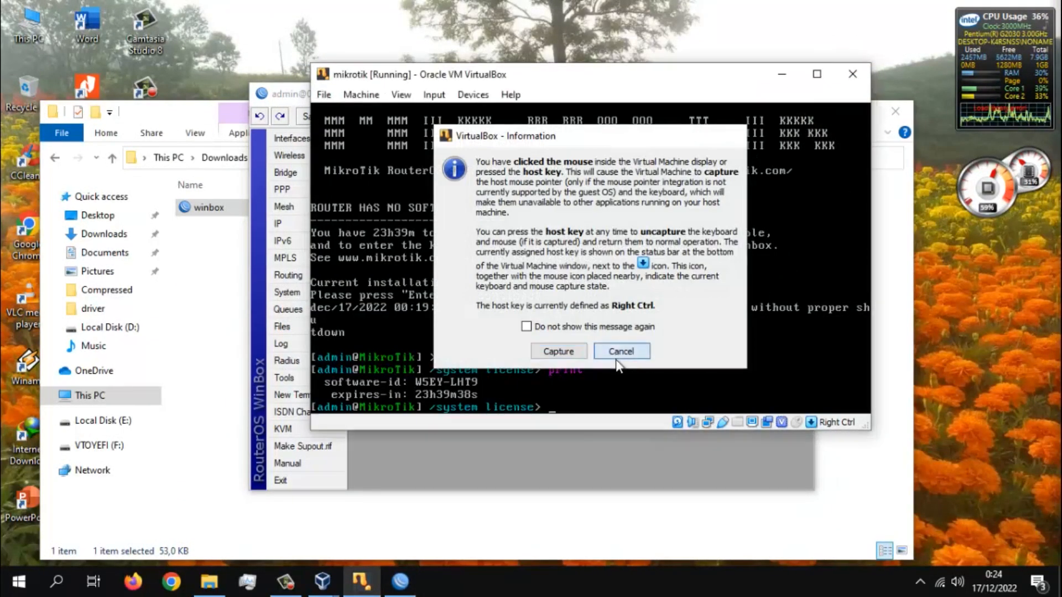
left_click(621, 351)
type("print")
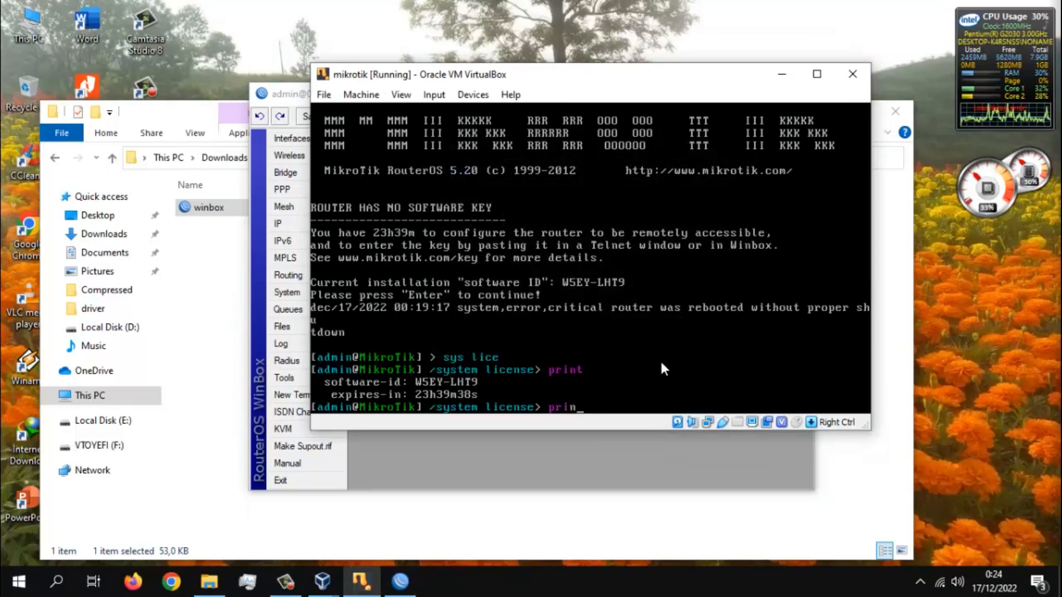
key("Return")
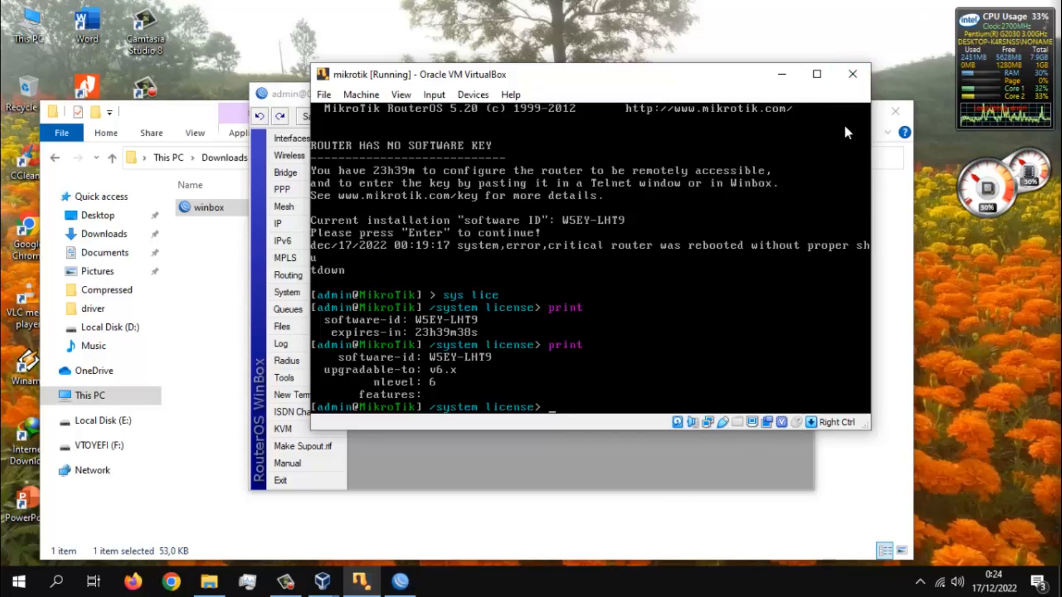
- Return the RouterOS console to its root level, run sys shutdown, and confirm with y
type("..")
key("Return")
type("..")
key("Return")
type("sys r")
key("BackSpace")
type("shutdown")
key("Return")
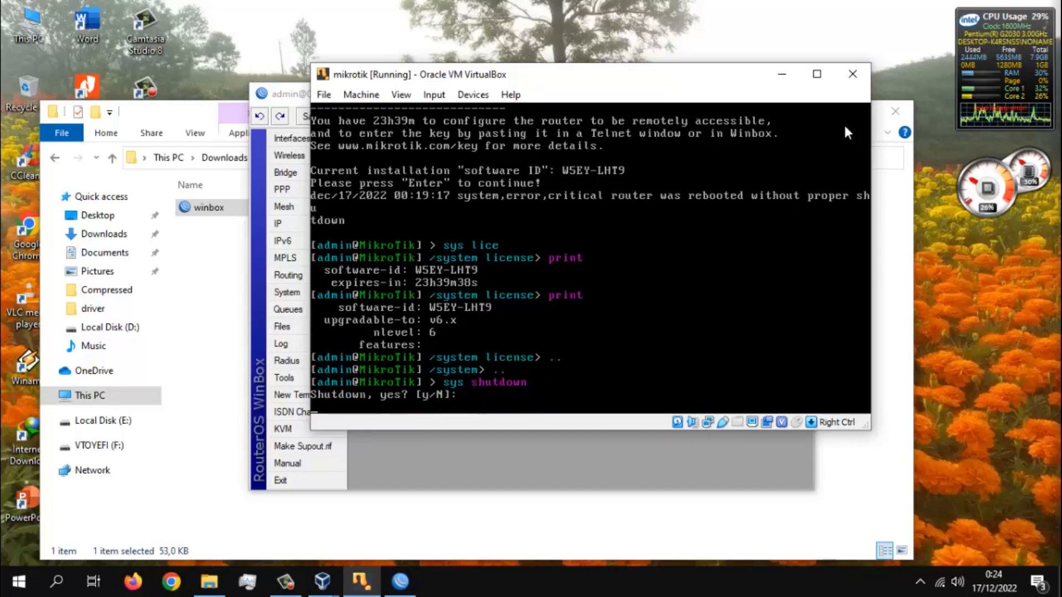
type("y")
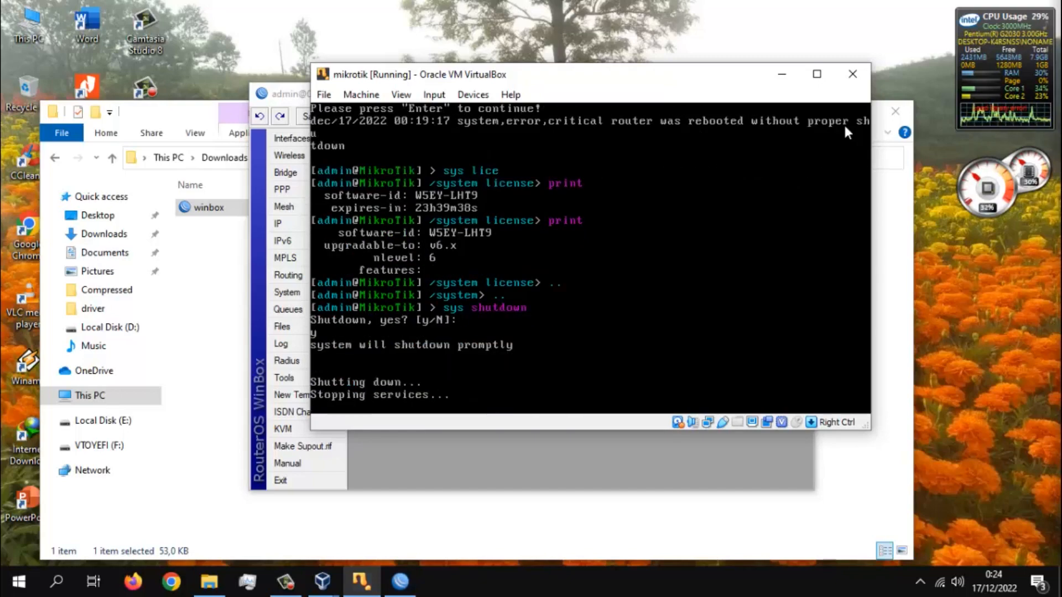